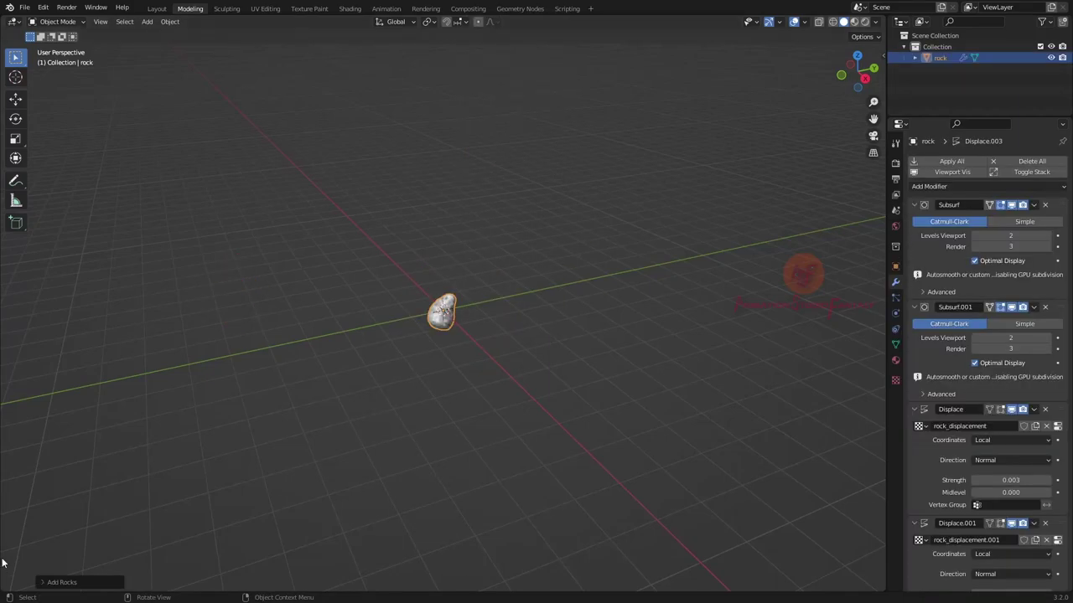
Stretch the generated rock slightly along its Y scale and reposition it
mouse_move(179, 336)
mouse_down()
mouse_move(45, 339)
mouse_move(181, 334)
mouse_up()
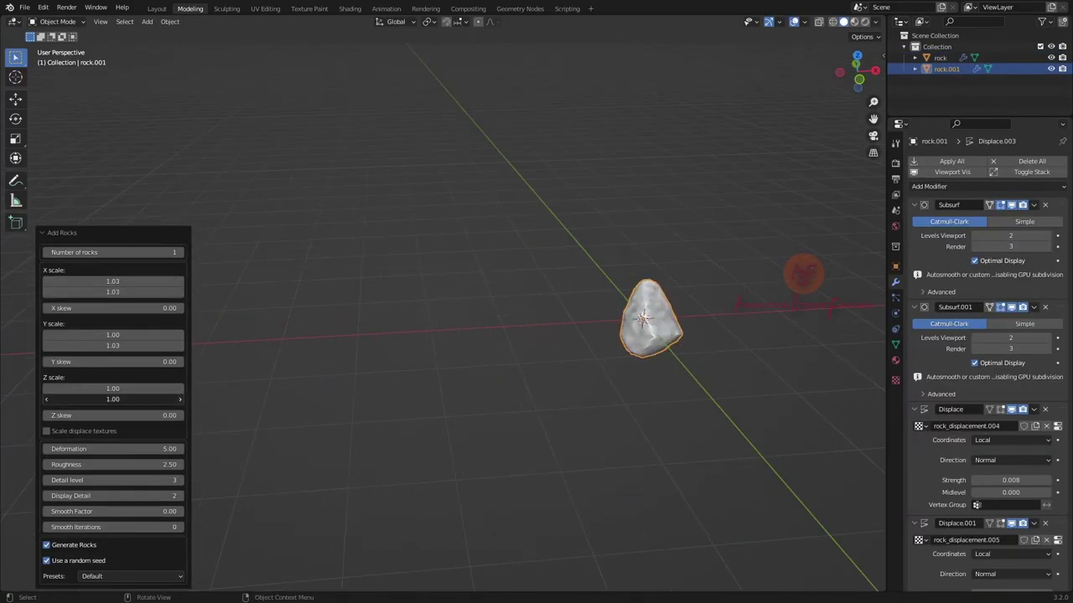
drag(46, 339, 182, 352)
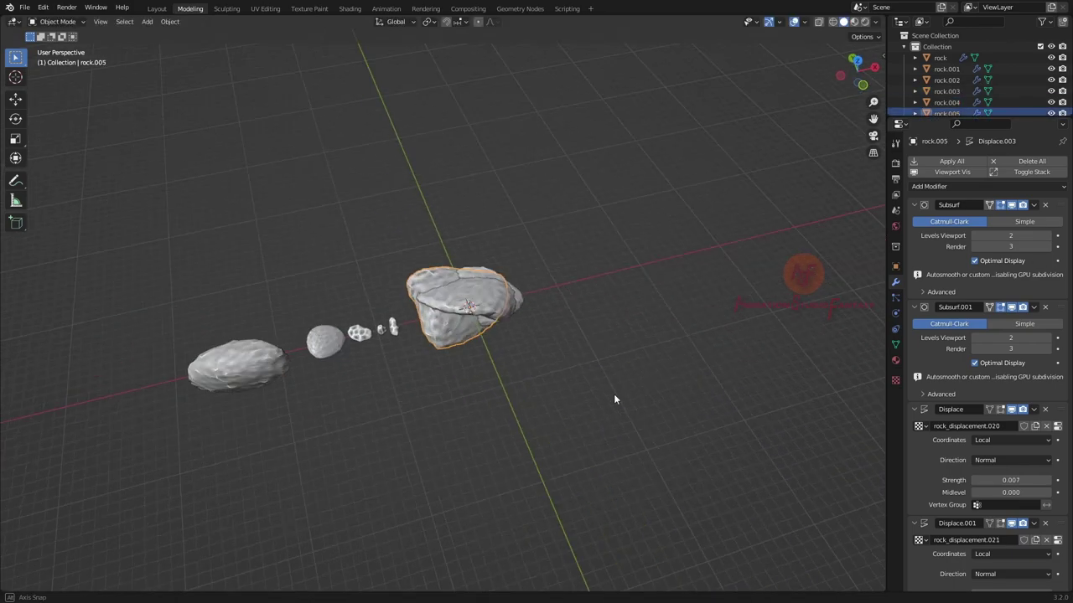
key(g)
Move all rocks into a new 'Big Rock' collection, save, and hide that collection
key(a)
key(m)
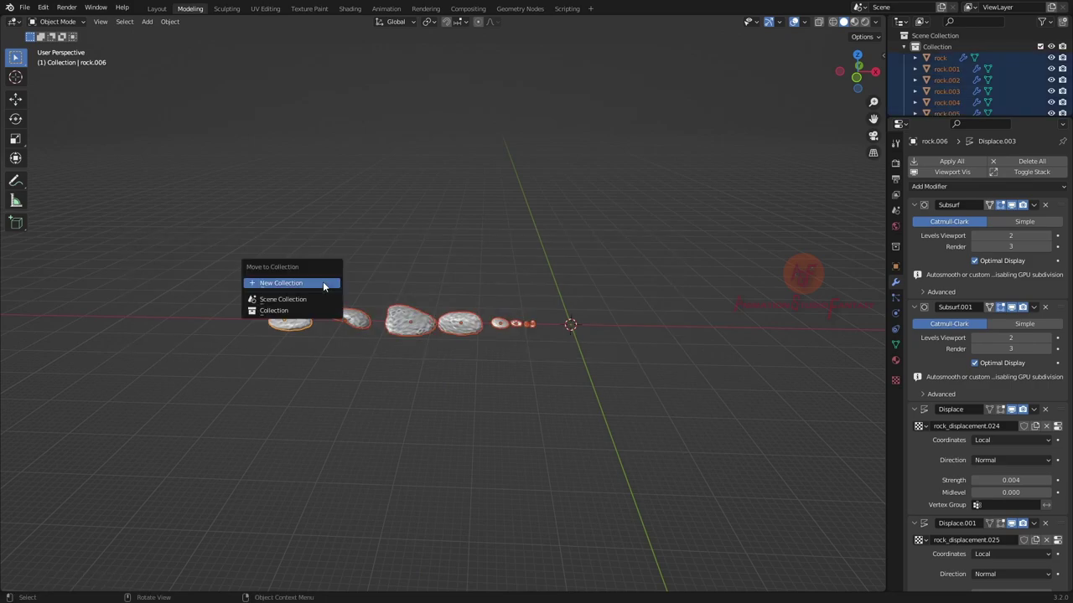
click(323, 282)
text(Big Rock)
key(Return)
key(ctrl+s)
click(944, 46)
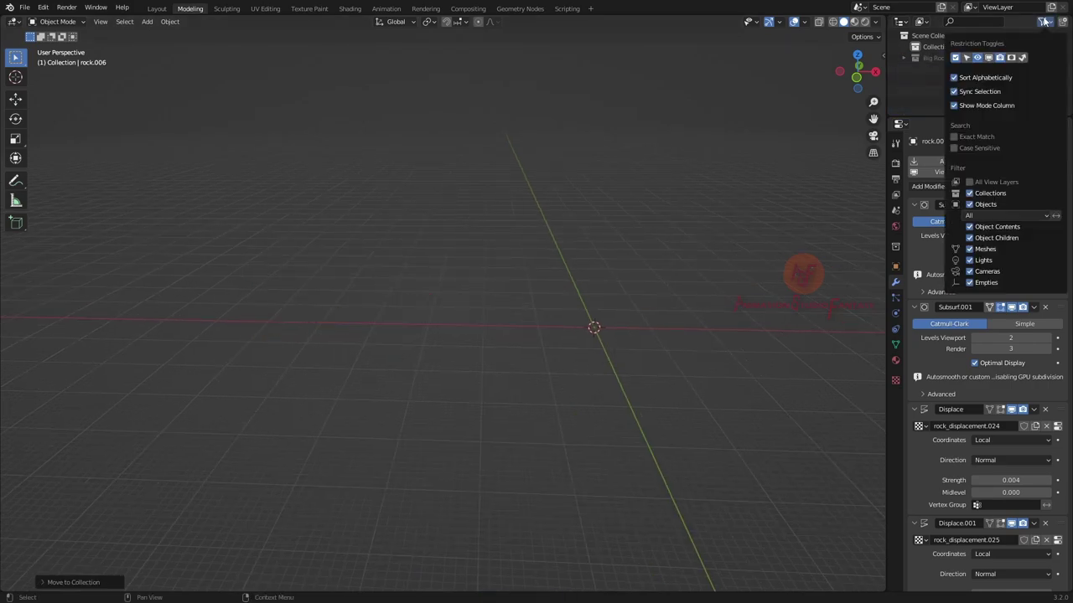
Generate a new batch of 7 rocks with the River Rock preset and adjusted scale ranges
key(shift+r)
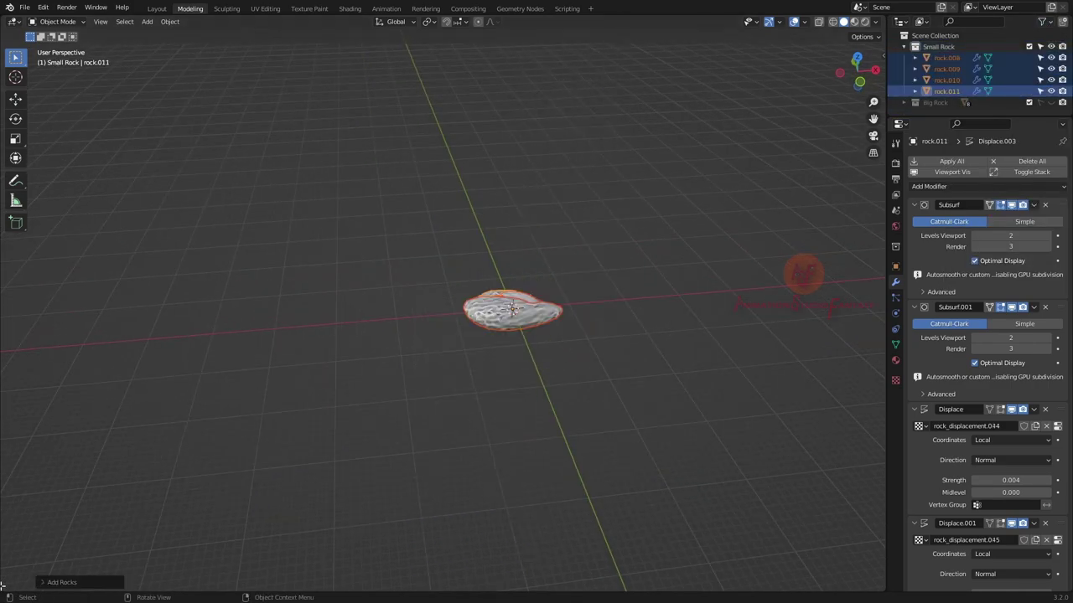
middle_drag(435, 249, 568, 321)
drag(66, 280, 93, 291)
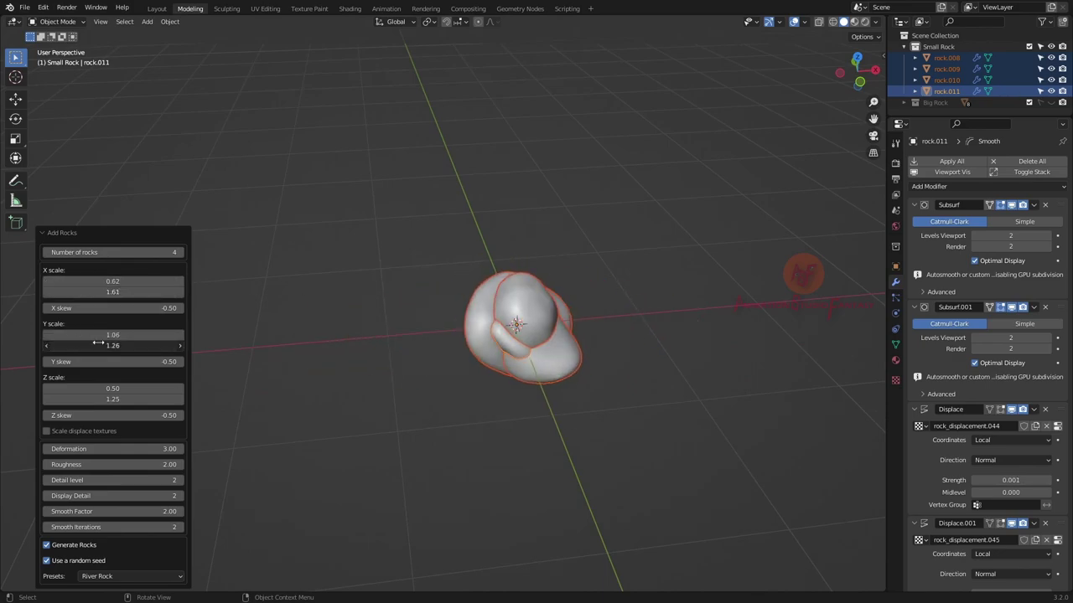
drag(84, 339, 105, 340)
drag(84, 394, 105, 394)
click(181, 252)
Line up the small river rocks in a row
click(181, 252)
scroll(473, 388, down, 3)
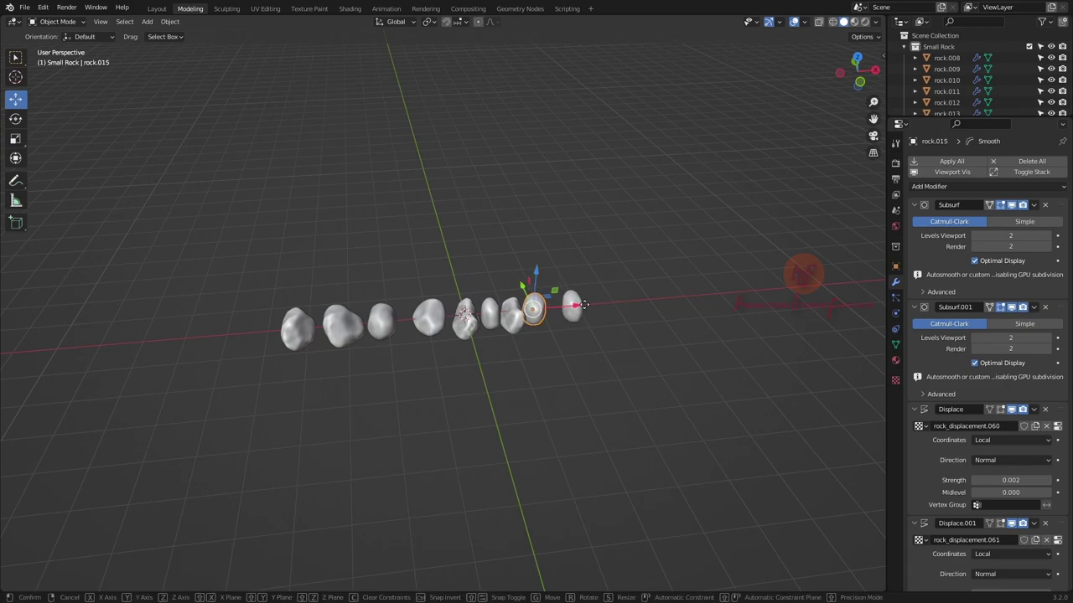
click(585, 304)
Add a scaled-up plane and apply a Subdivision modifier to it
key(shift+a)
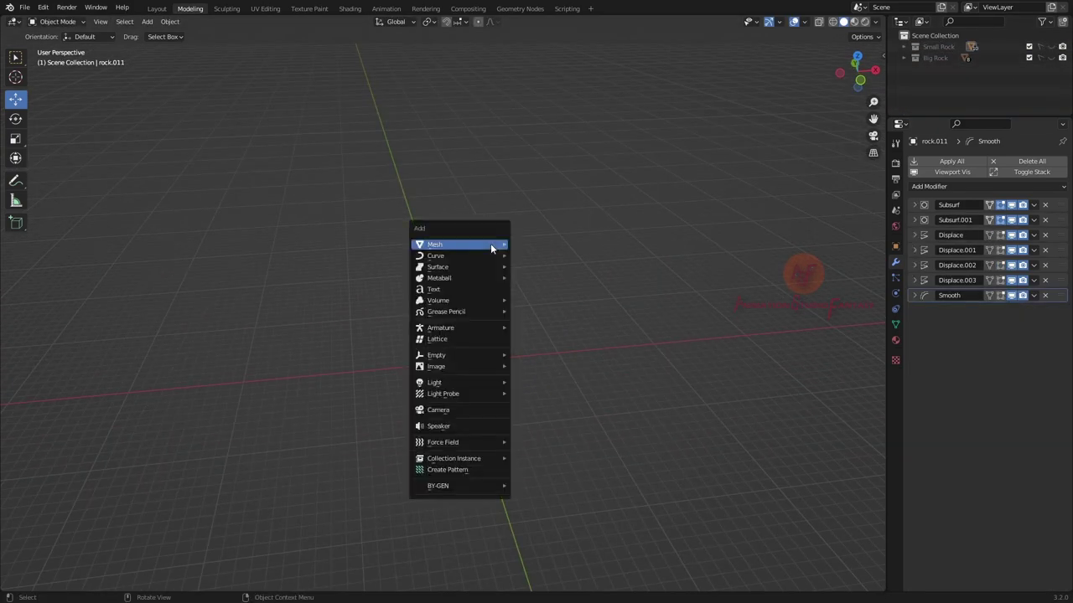
click(519, 252)
key(s)
click(677, 299)
click(858, 364)
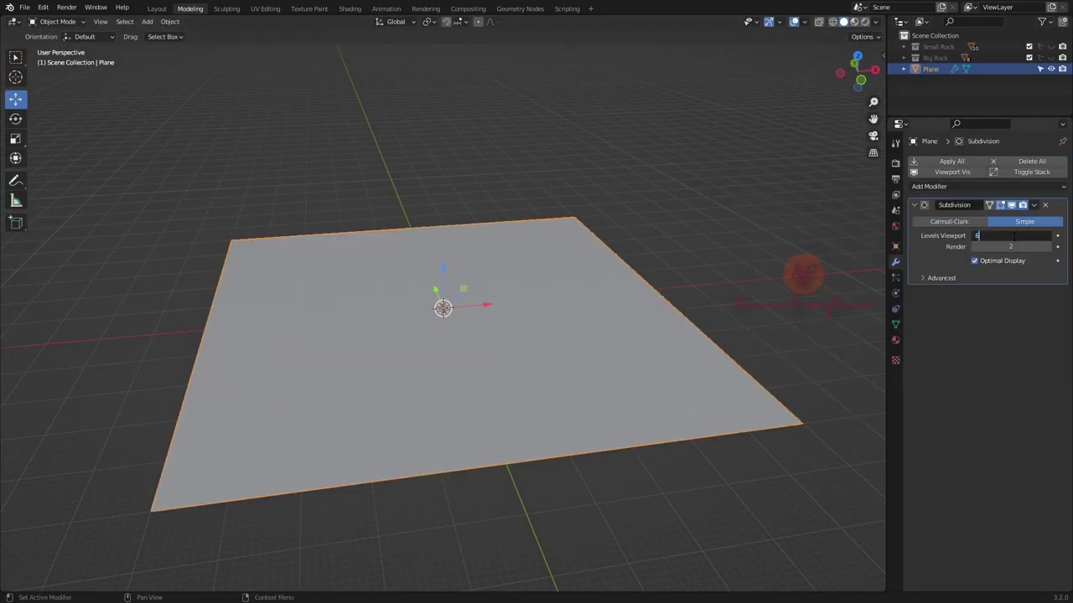
key(ctrl+a)
key(Tab)
Move the plane into a new 'Ground' collection
right_click(470, 298)
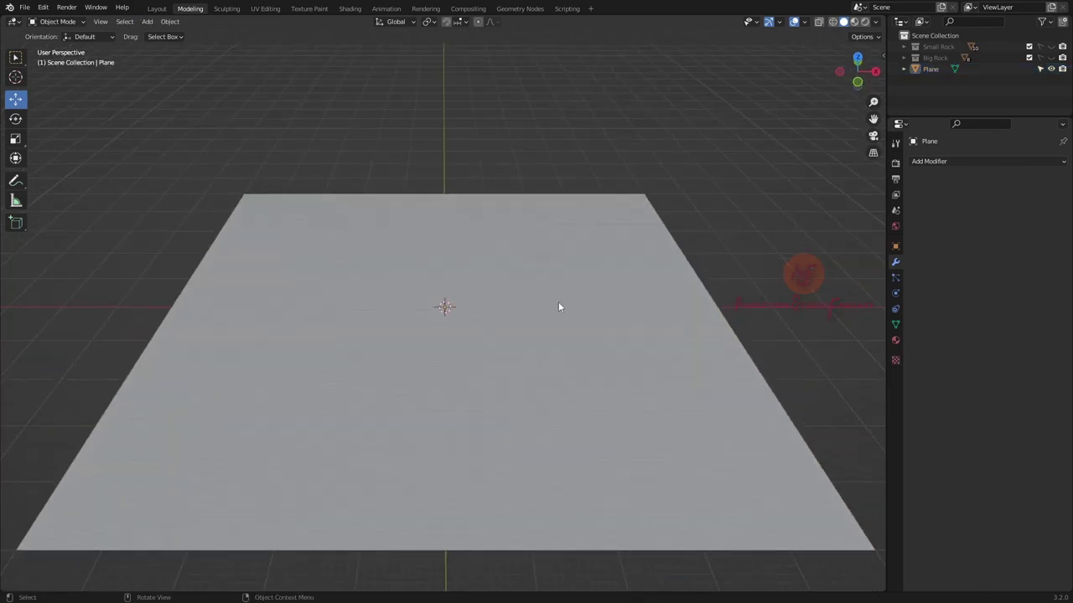
text(nd)
key(Return)
Create a 'Camera_Light' collection with a Camera child collection inside it
right_click(934, 92)
click(934, 95)
double_click(934, 80)
text(Camera_Light)
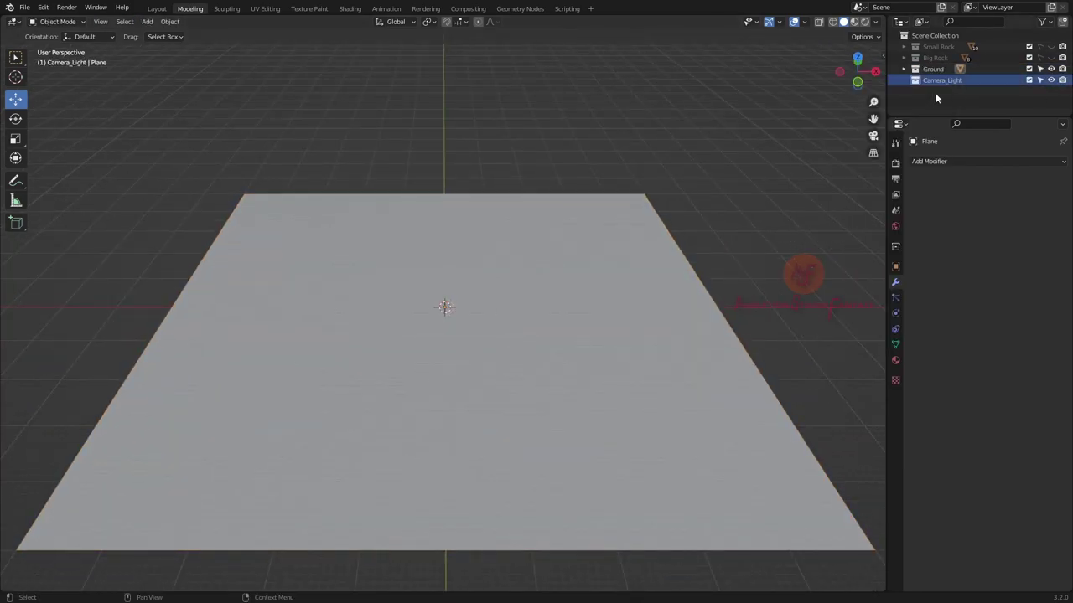
right_click(936, 99)
click(926, 96)
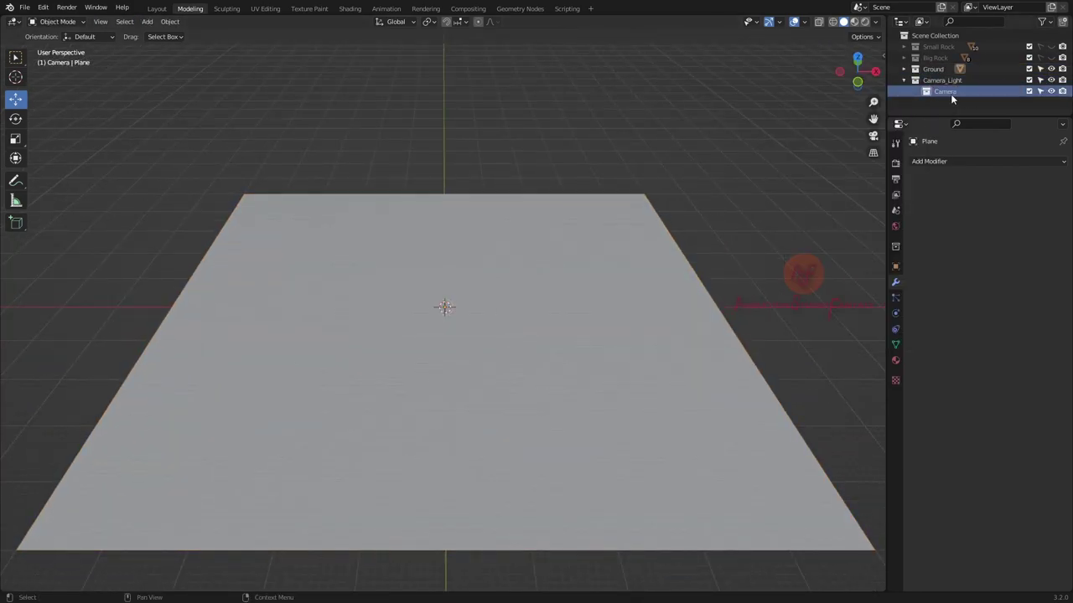
Add a camera, lock it to the view, and frame the ground at 30 mm focal length
key(shift+a)
click(419, 503)
key(ctrl+alt+KP_0)
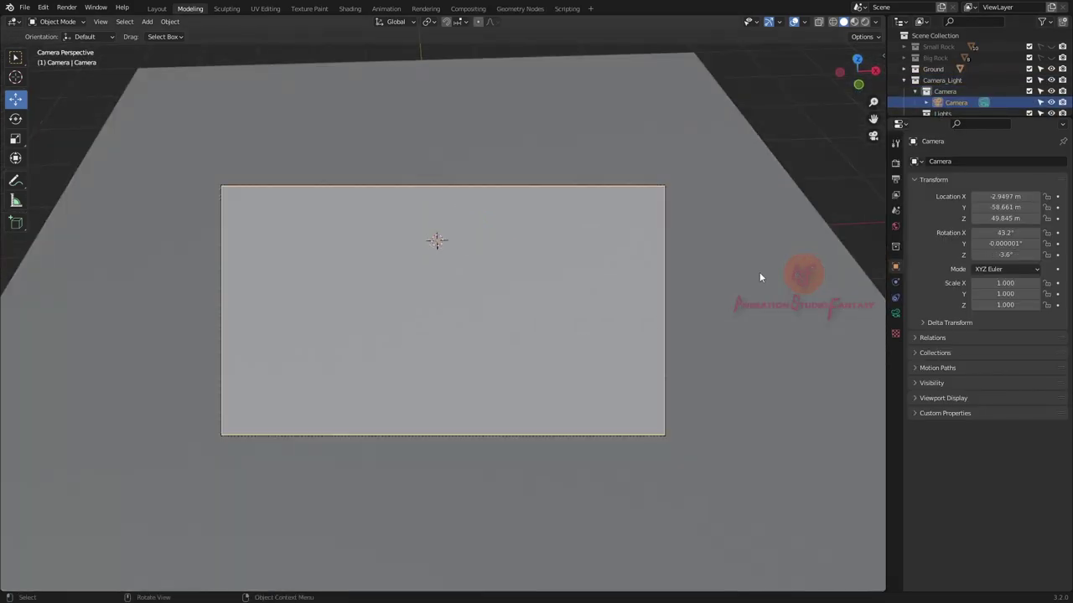
key(n)
click(879, 105)
click(895, 312)
drag(1010, 214, 989, 215)
click(816, 191)
middle_drag(436, 318, 495, 352)
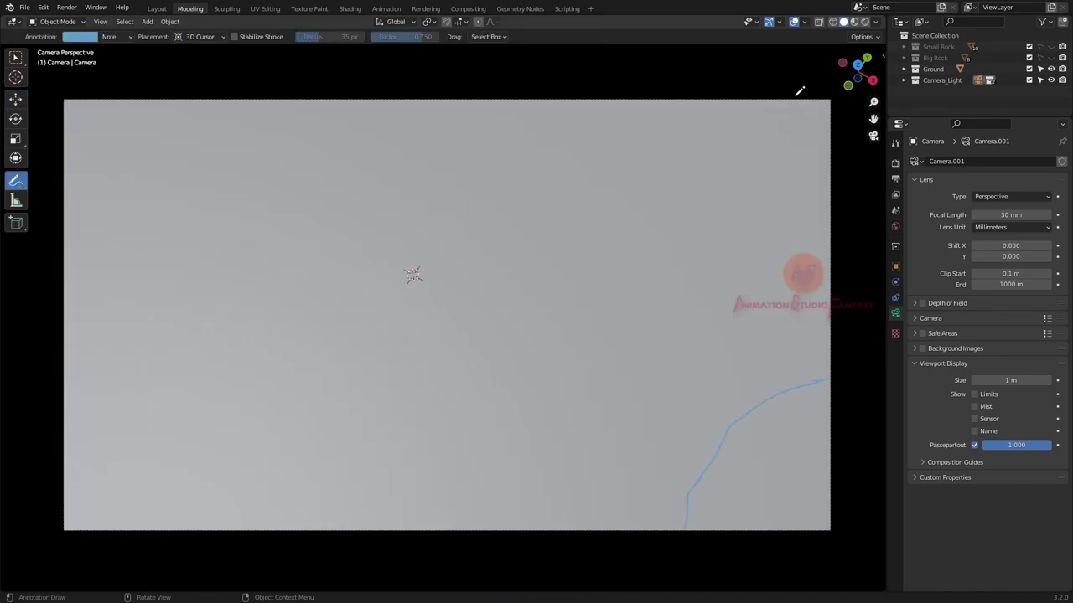
Circle-select the riverbed area of the ground plane in Edit Mode
click(415, 428)
key(Tab)
key(c)
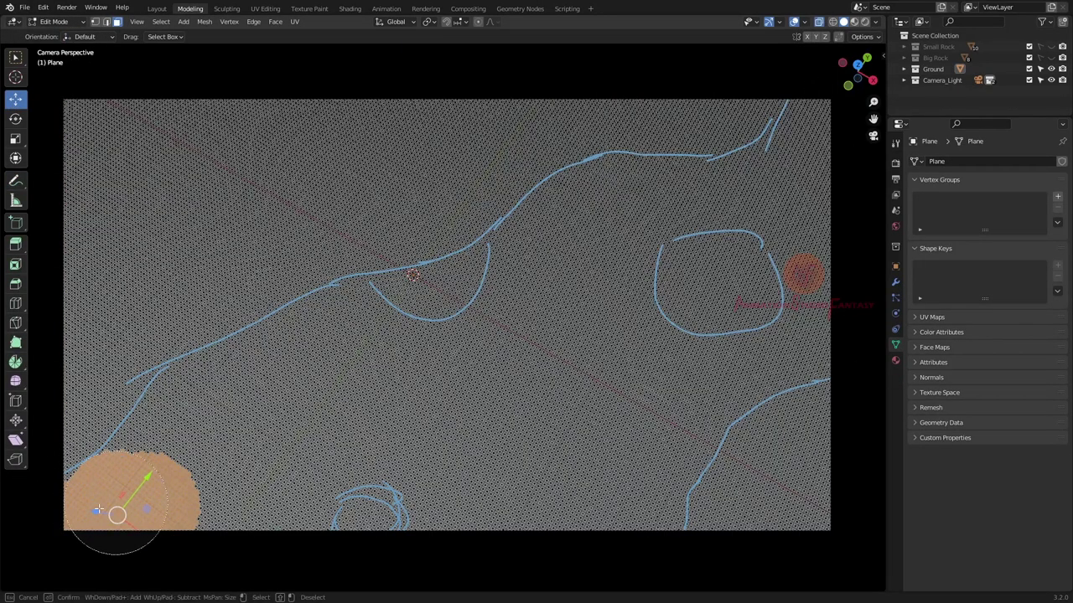
mouse_move(108, 514)
mouse_down()
mouse_move(426, 300)
mouse_move(577, 268)
mouse_move(177, 480)
mouse_up()
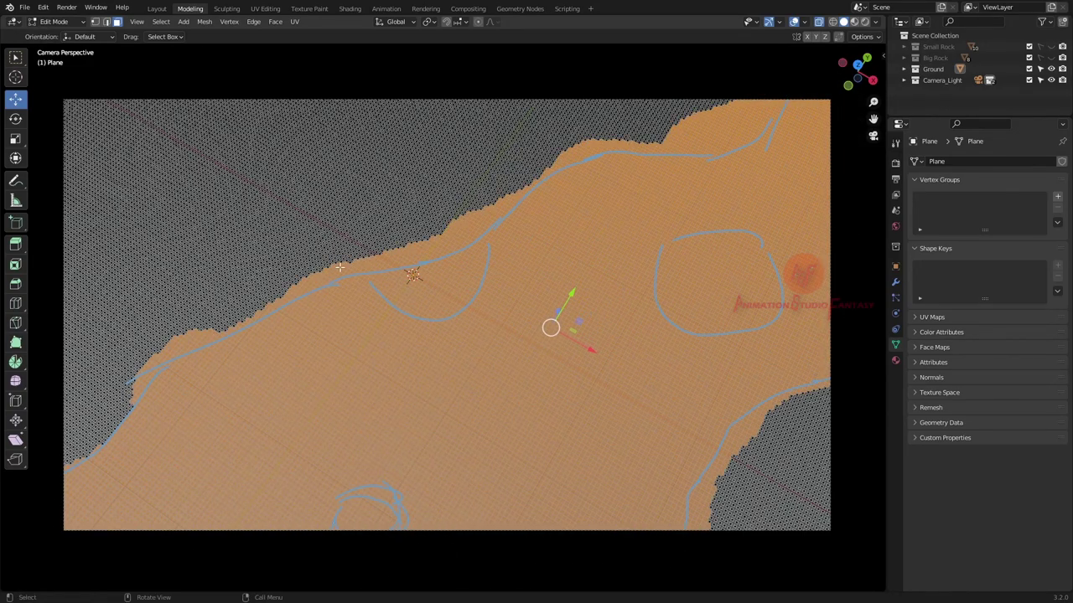
middle_drag(339, 267, 408, 225)
Lower the selected riverbed along Z with proportional editing to form steep banks, then save
key(shift+Tab)
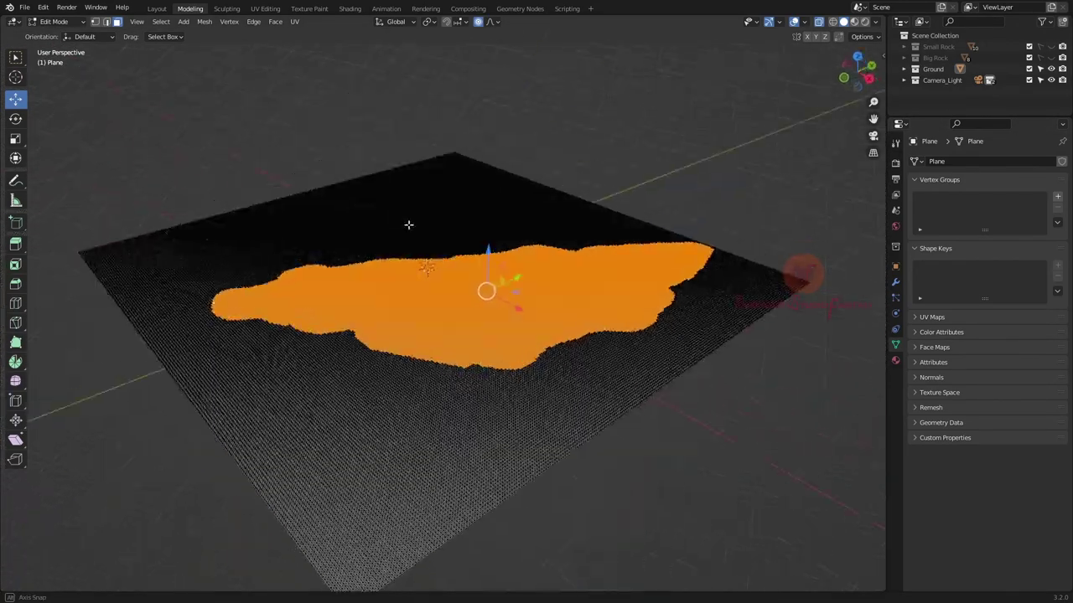
key(g)
key(z)
click(429, 223)
key(KP_0)
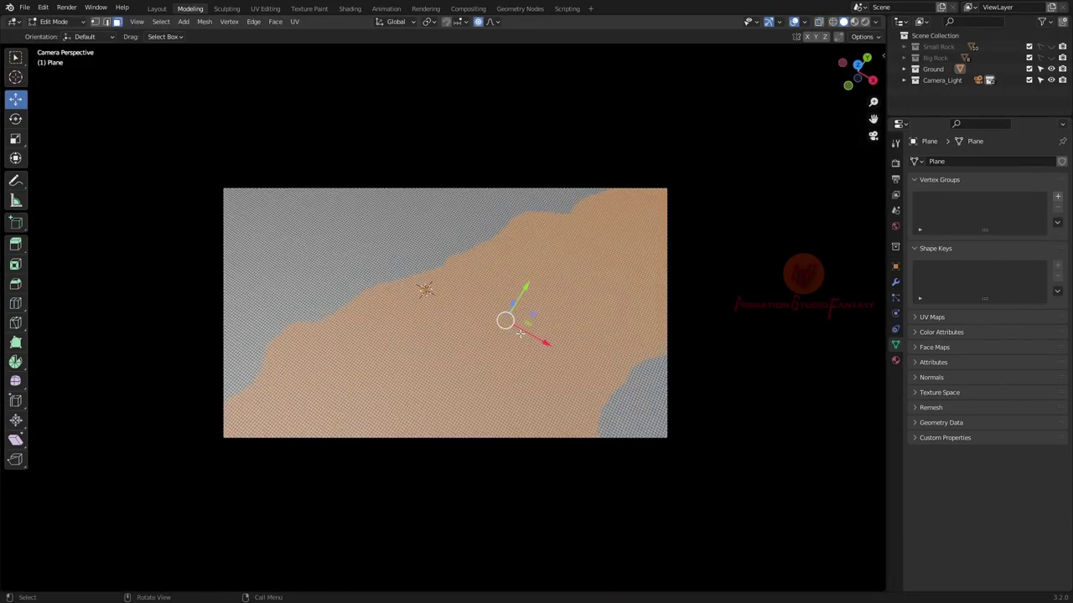
key(g)
key(z)
click(503, 319)
key(Tab)
mouse_move(503, 319)
middle_down()
mouse_move(488, 277)
mouse_move(498, 284)
middle_up()
key(ctrl+s)
click(1027, 69)
Add a Water plane, scale it over the ground, and raise it along Z
key(shift+a)
click(444, 335)
key(s)
key(g)
key(z)
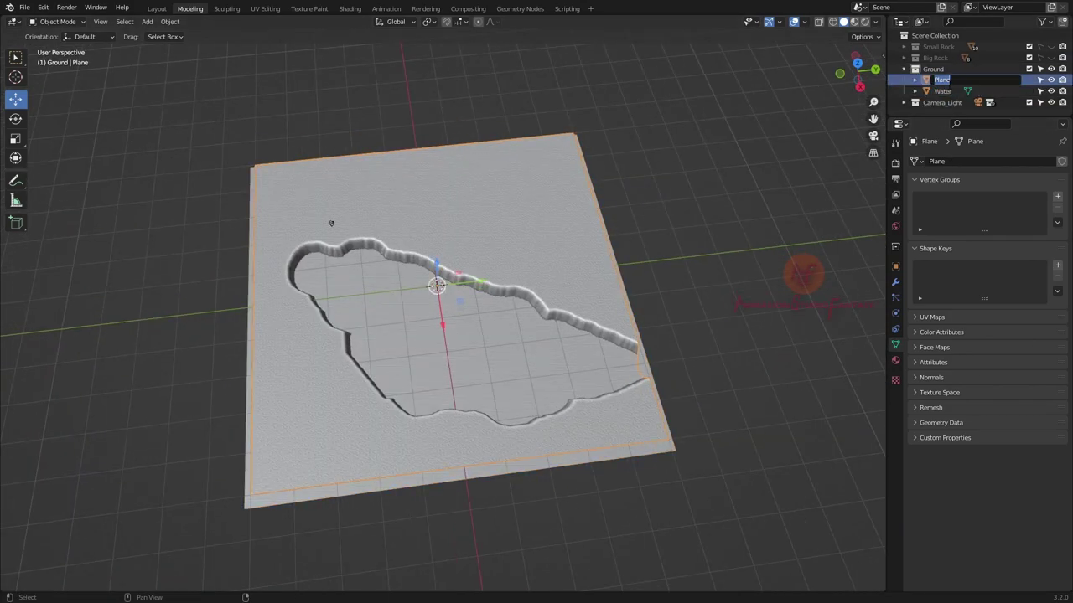
Soften the riverbed banks with the Smooth brush at strength 0.315
key(KP_0)
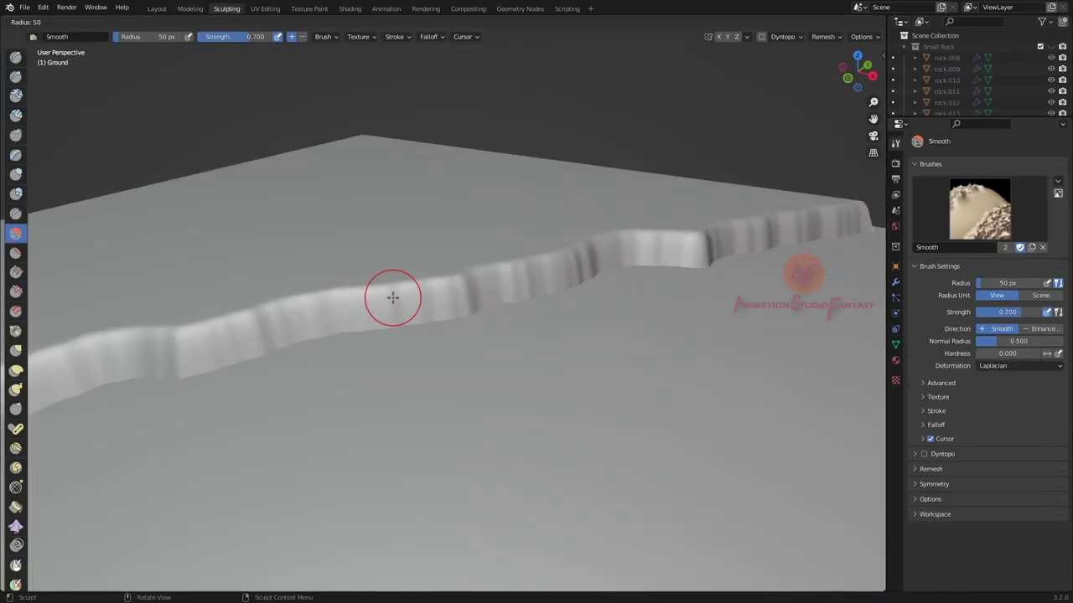
key(shift+f)
click(522, 268)
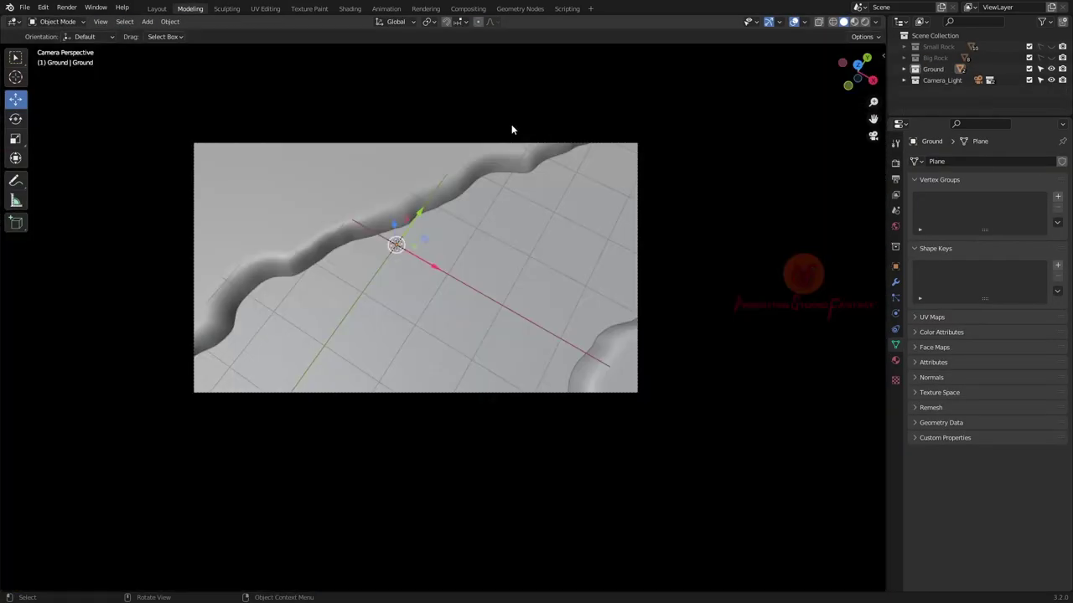
Raise mounds along the far bank with the Draw brush at strength 0.236
key(x)
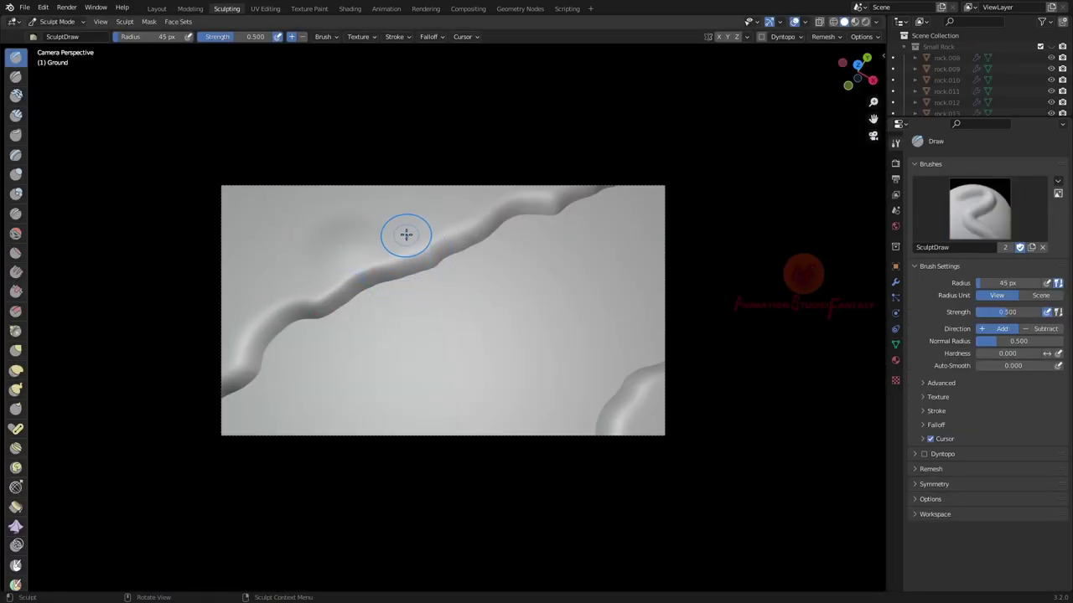
key(shift+f)
click(418, 214)
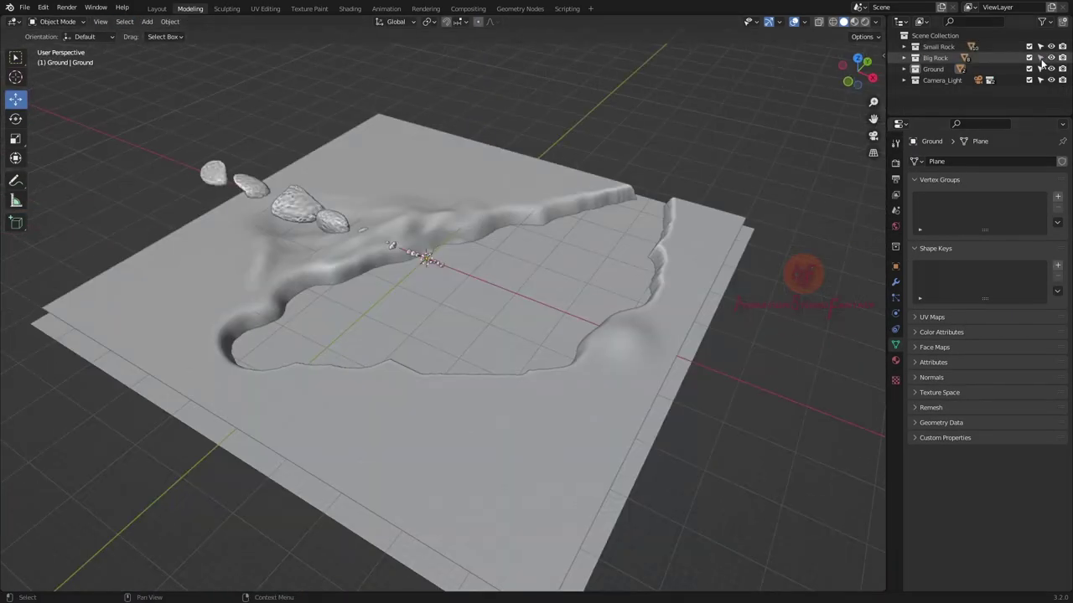
Select the Small Rock collection's objects and switch the ground into Weight Paint mode
right_click(905, 47)
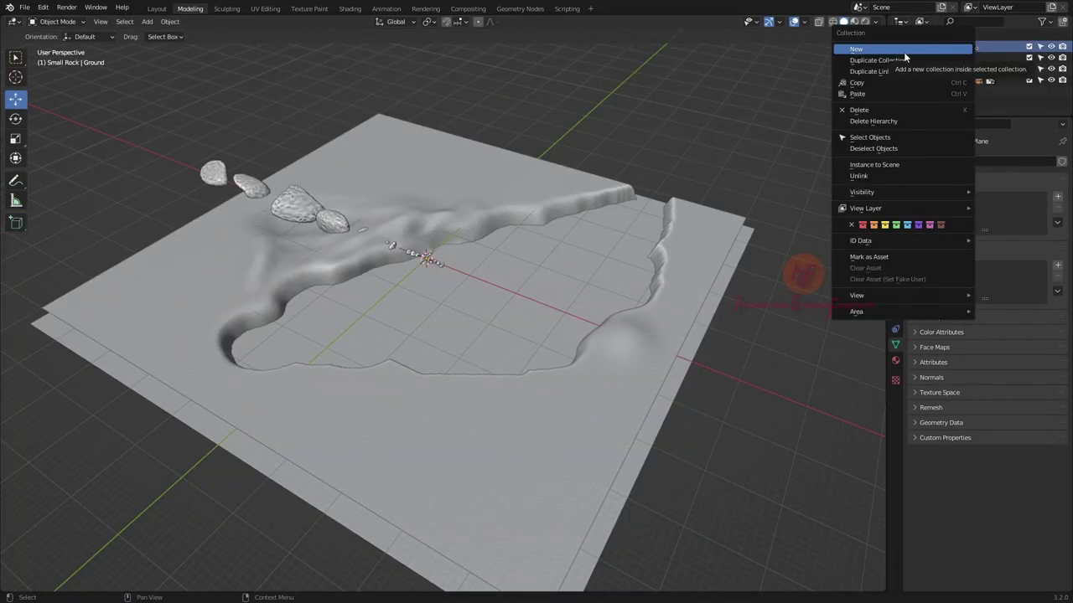
click(870, 137)
scroll(423, 283, down, 5)
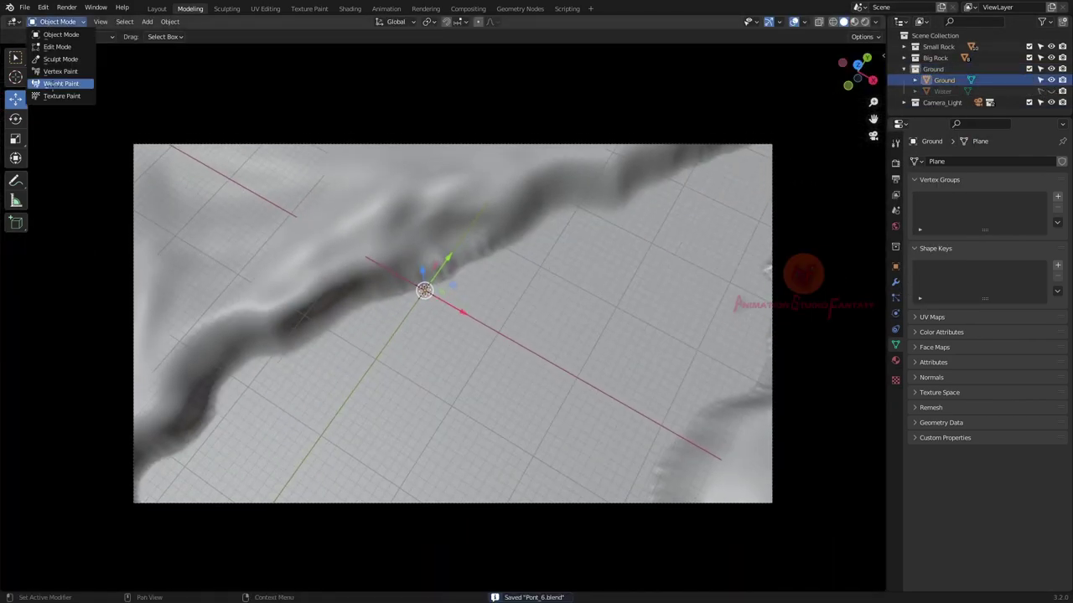
click(50, 84)
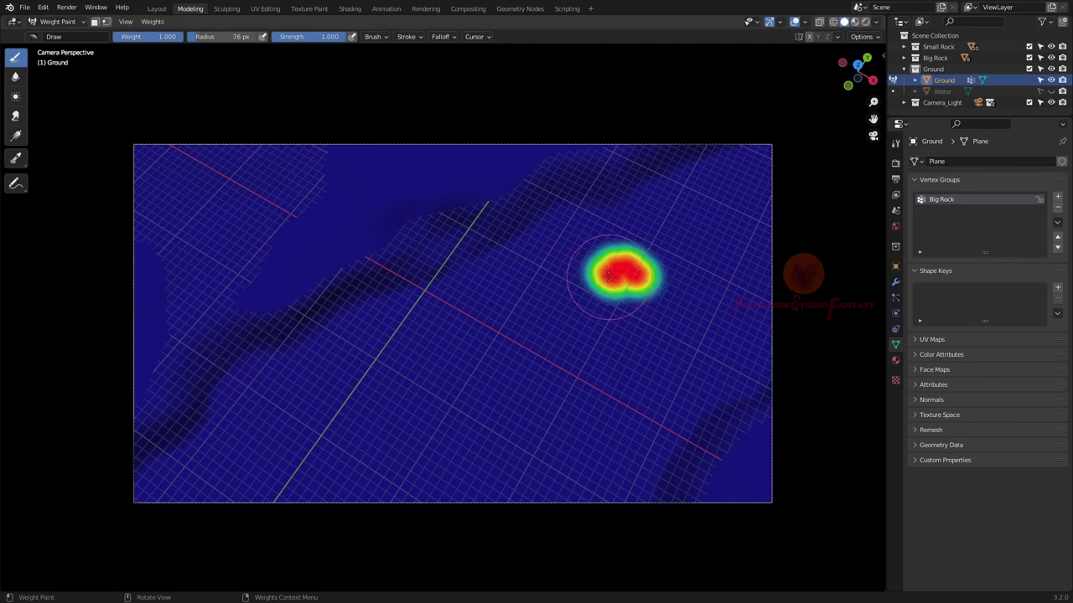
Paint Big Rock weight spots and patches across the ground
click(552, 466)
click(532, 348)
click(758, 276)
drag(272, 409, 201, 469)
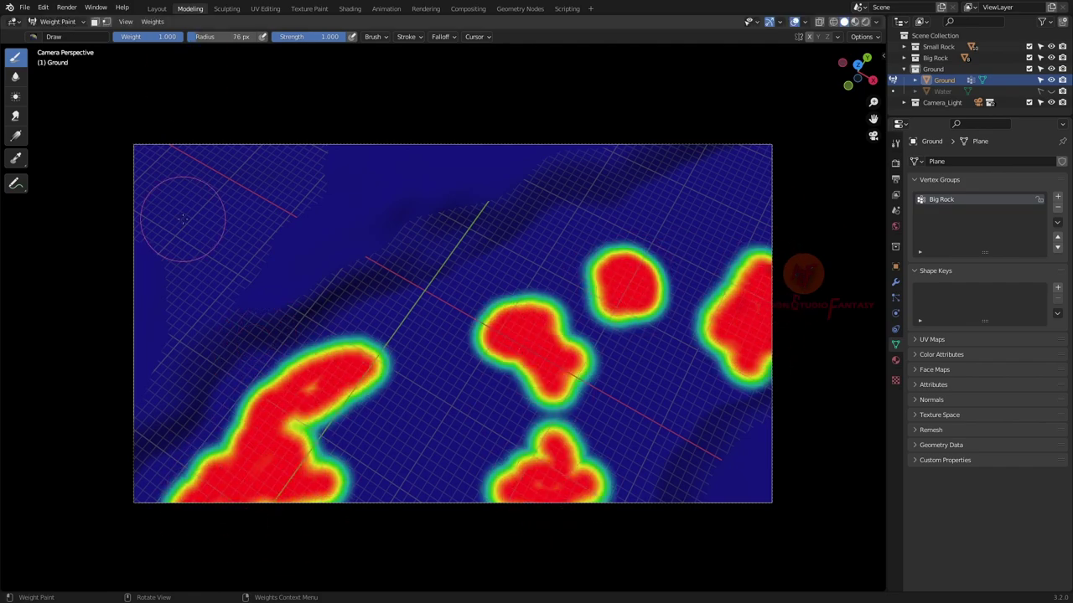
drag(503, 318, 578, 368)
Add a Small Rock vertex group and paint its weights along the riverbed
click(1057, 196)
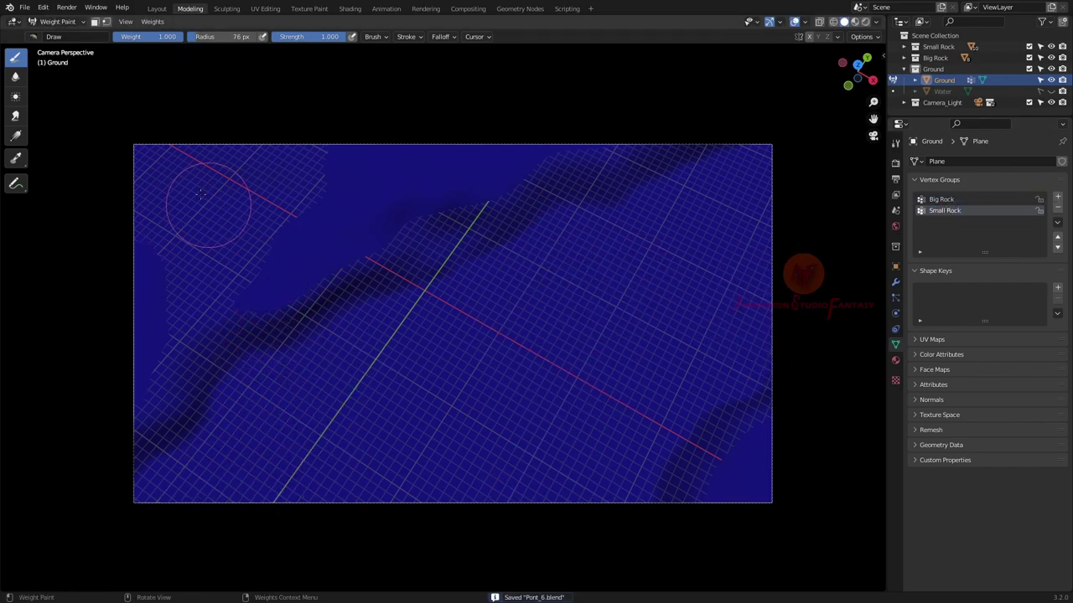
mouse_move(237, 457)
mouse_down()
mouse_move(299, 503)
mouse_move(718, 179)
mouse_move(706, 455)
mouse_move(589, 403)
mouse_move(637, 335)
mouse_move(556, 441)
mouse_up()
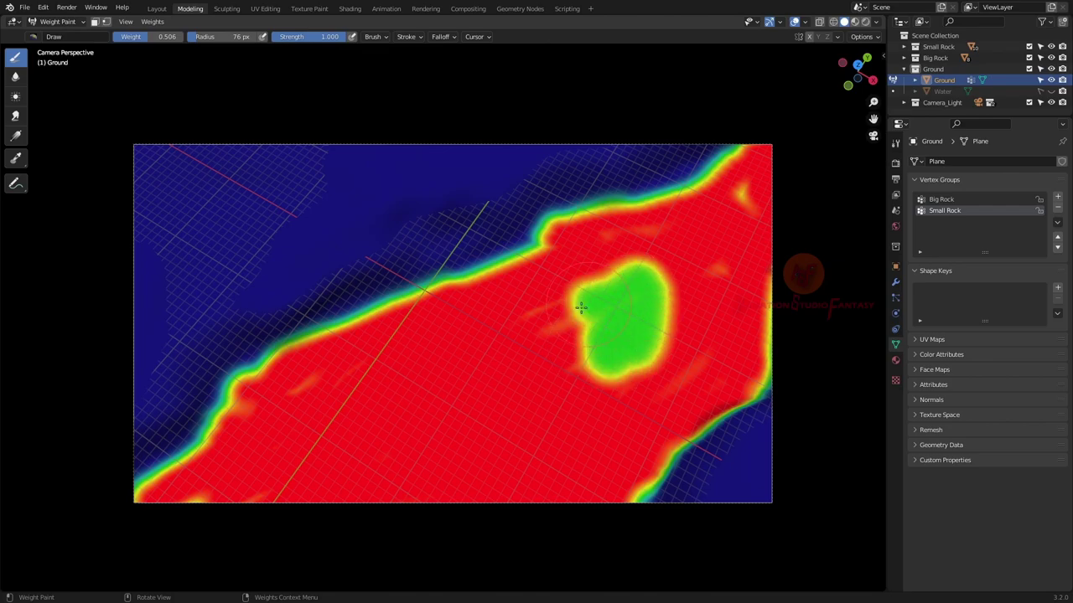
drag(581, 308, 565, 306)
drag(444, 423, 294, 500)
Add a 'Grass' vertex group and paint it at weight 1.000 over the upper-left ground
click(1056, 196)
double_click(943, 221)
text(Grass)
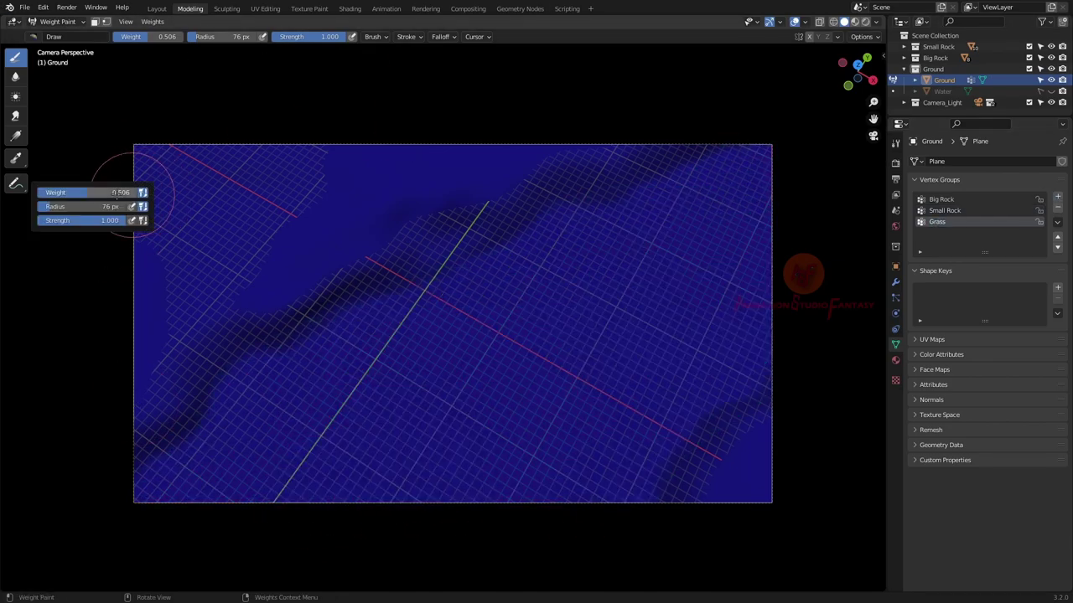
drag(115, 192, 149, 193)
mouse_move(285, 285)
mouse_down()
mouse_move(369, 226)
mouse_move(251, 134)
mouse_move(159, 436)
mouse_move(306, 222)
mouse_up()
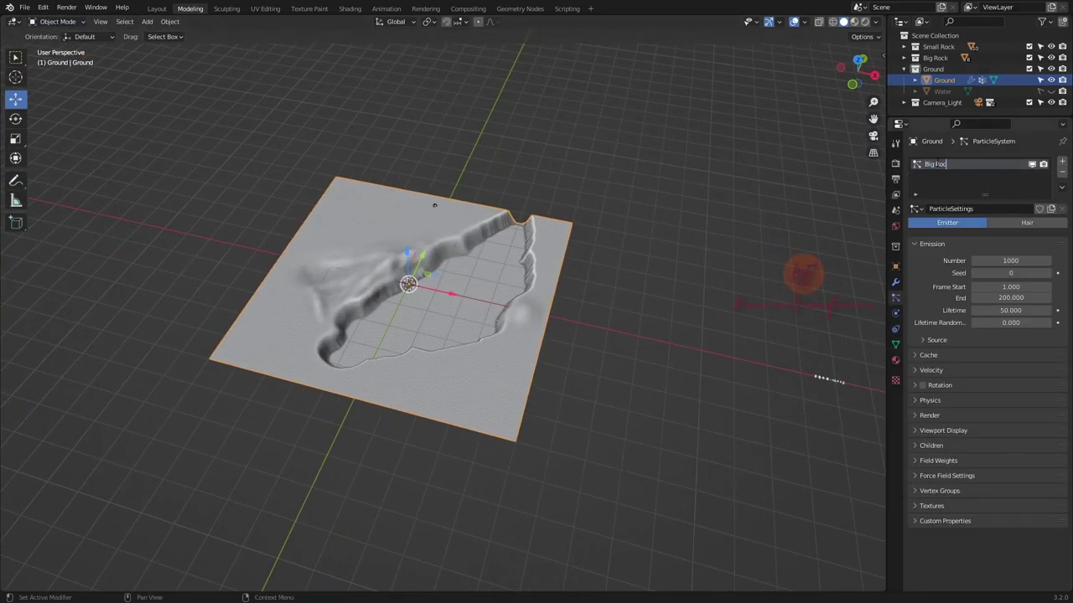
Name the particle system 'Big Rock', switch it to Hair, and set the rock count
key(Return)
click(1027, 222)
scroll(419, 302, up, 3)
double_click(1010, 272)
text(10)
key(Return)
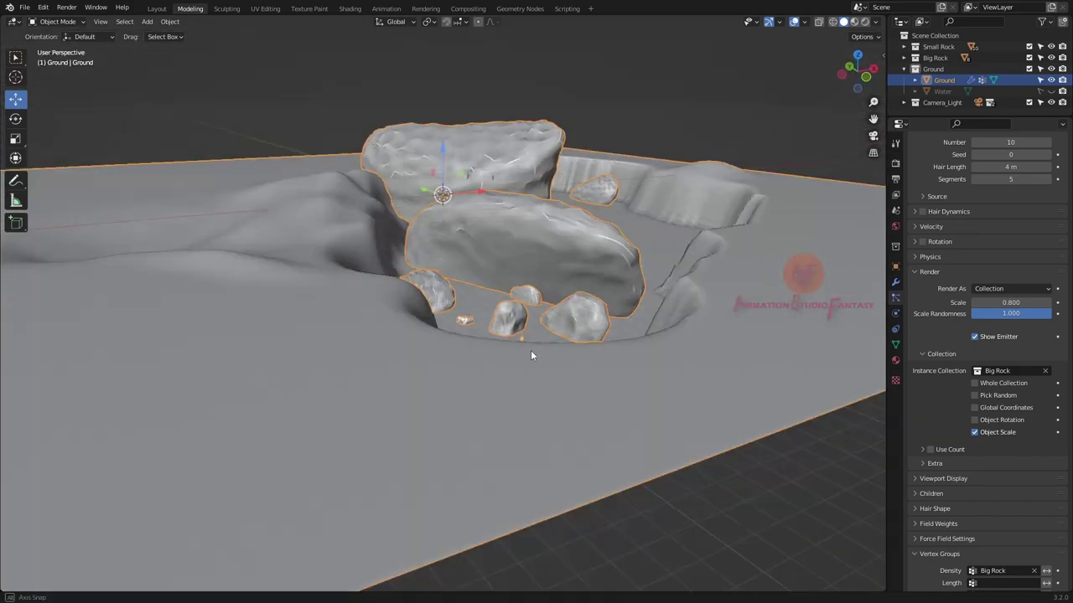
Change the seed to reshuffle the big rocks, then add a second particle system
click(915, 226)
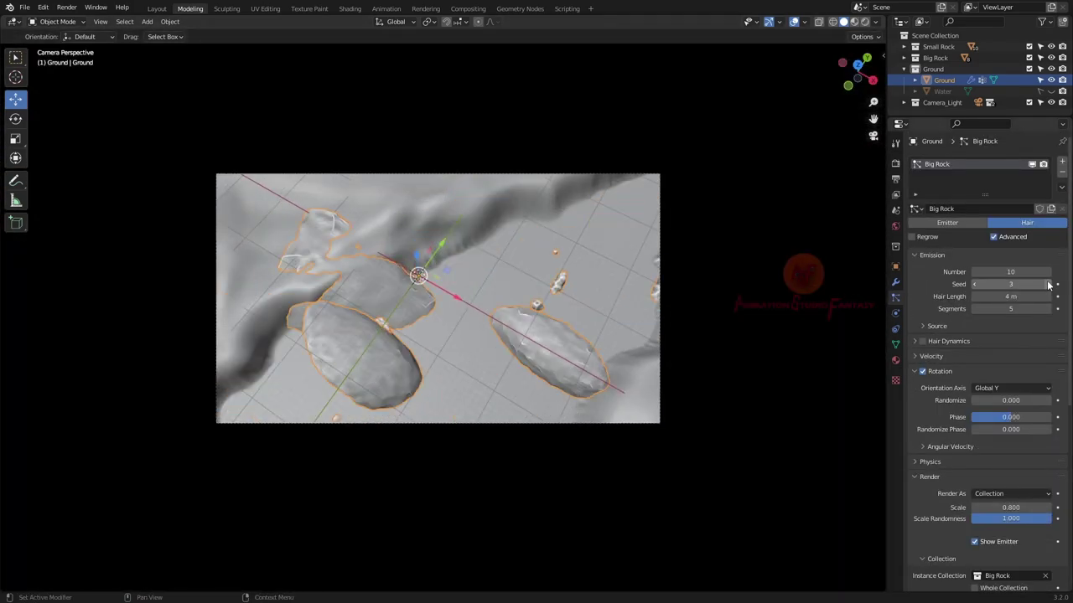
drag(1047, 284, 1058, 285)
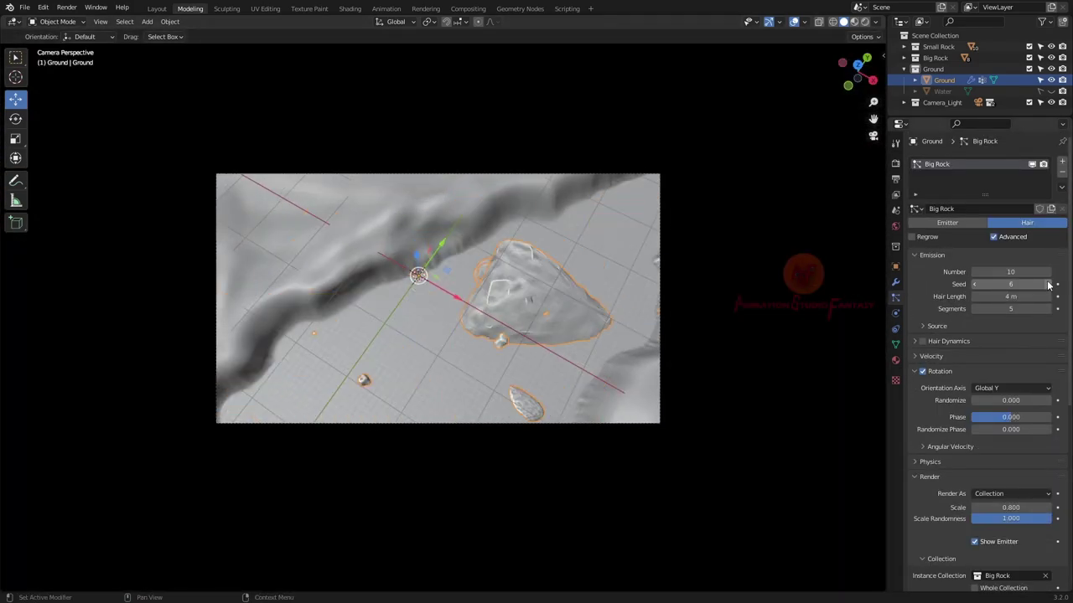
click(1049, 285)
click(1049, 285)
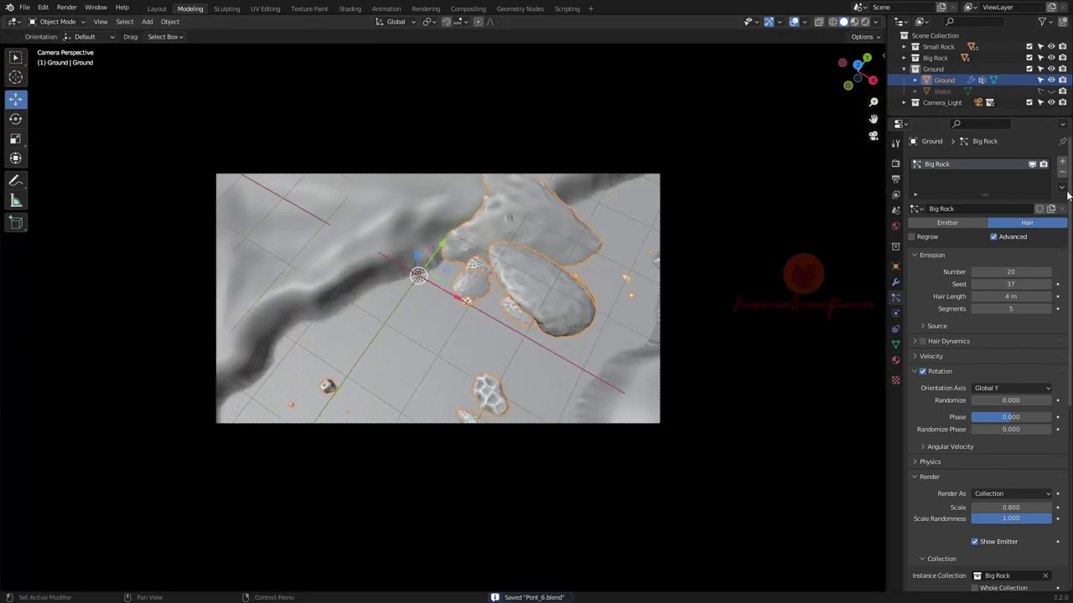
click(1062, 161)
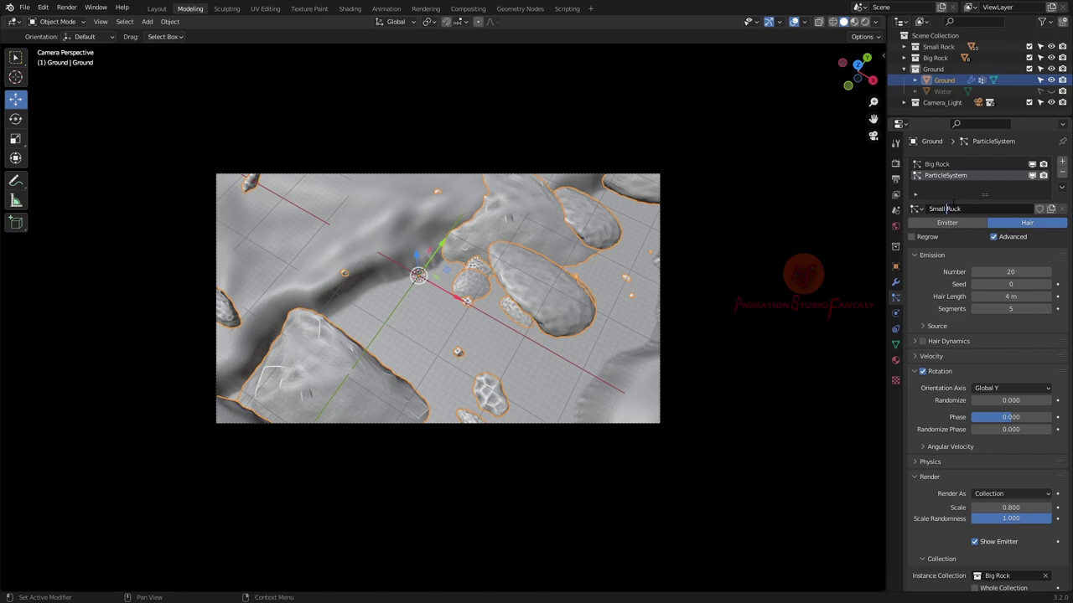
Give the small rocks a count of 1000, a new seed, and scale 0.050
text(000)
key(Return)
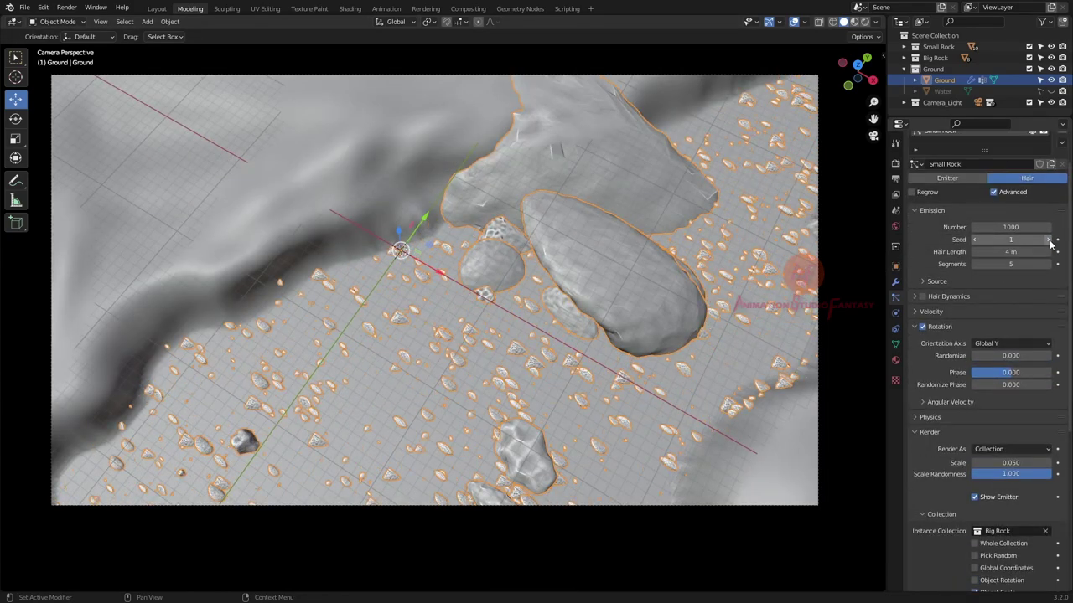
drag(1050, 243, 1065, 243)
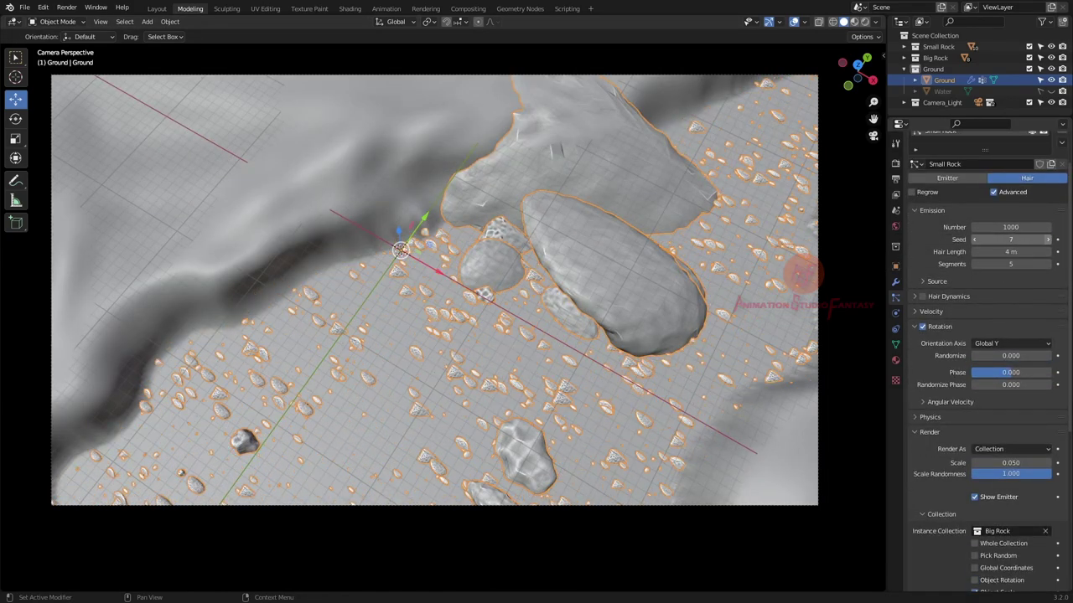
key(Return)
Raise the small rock count to 5000, randomize rotation and phase, and set seed 57
double_click(1010, 227)
text(5000)
key(Return)
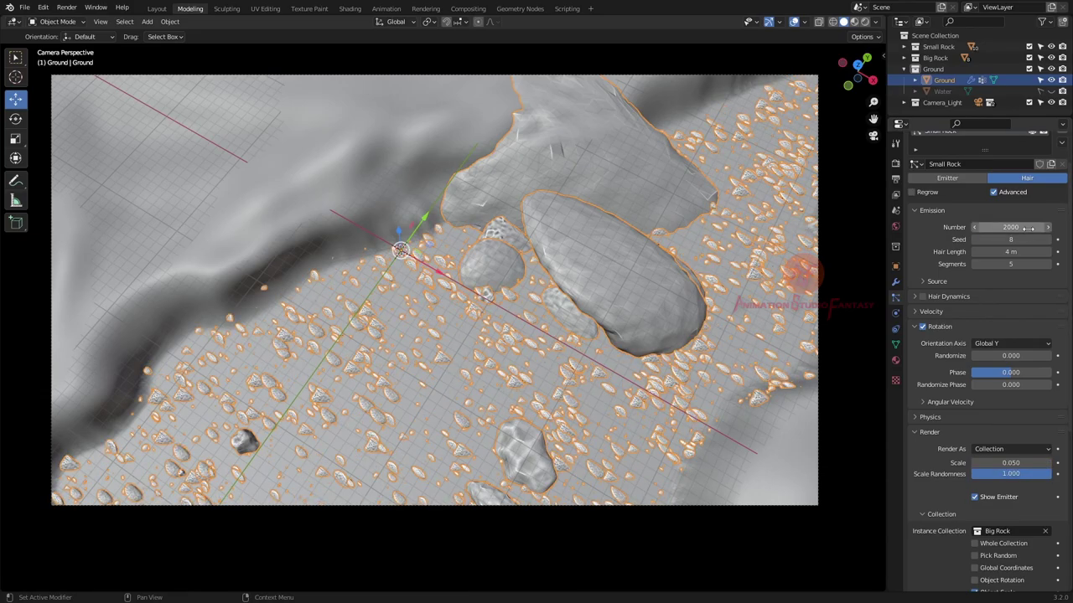
click(1048, 239)
drag(1011, 239, 1027, 239)
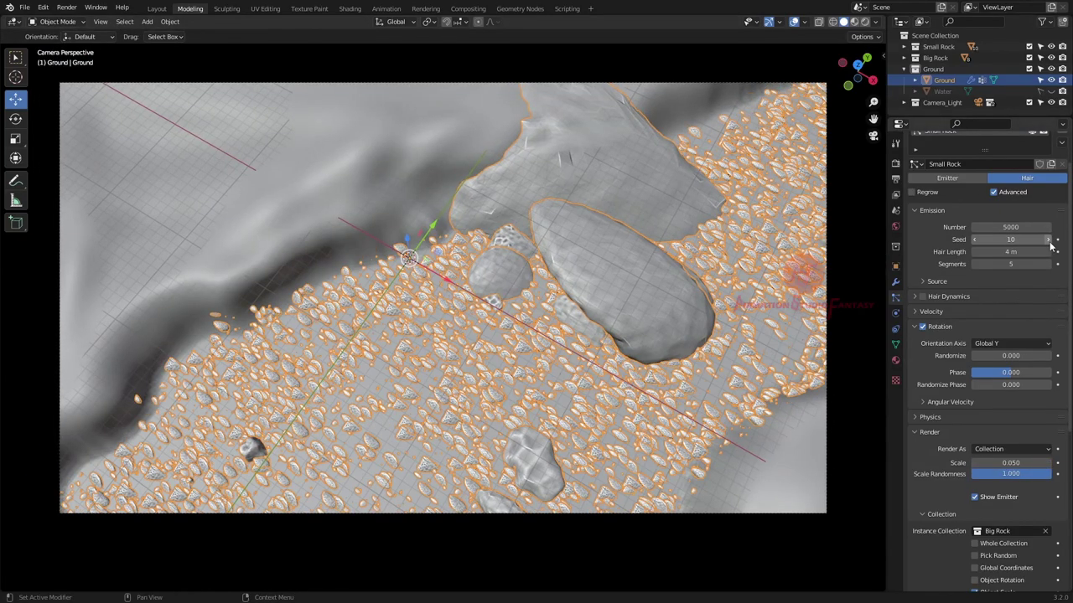
mouse_move(977, 355)
mouse_down()
mouse_move(994, 355)
mouse_move(977, 372)
mouse_move(998, 384)
mouse_up()
click(1048, 240)
click(1048, 240)
click(1048, 240)
click(1047, 239)
click(1047, 239)
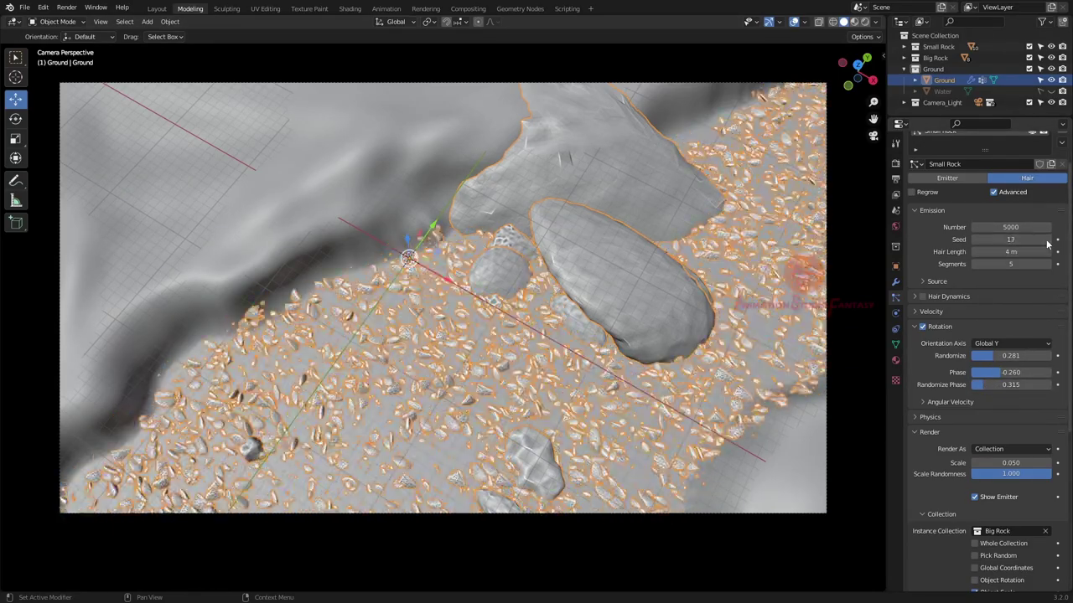
drag(1047, 240, 1072, 240)
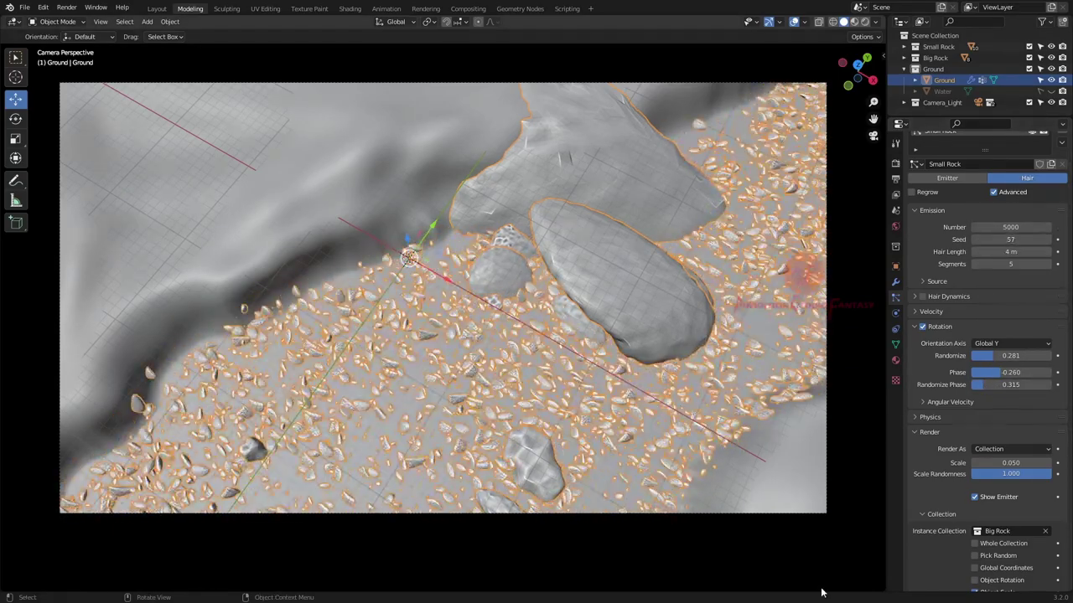
Make the small rock instances keep their object scale
scroll(964, 377, down, 3)
click(939, 215)
click(973, 405)
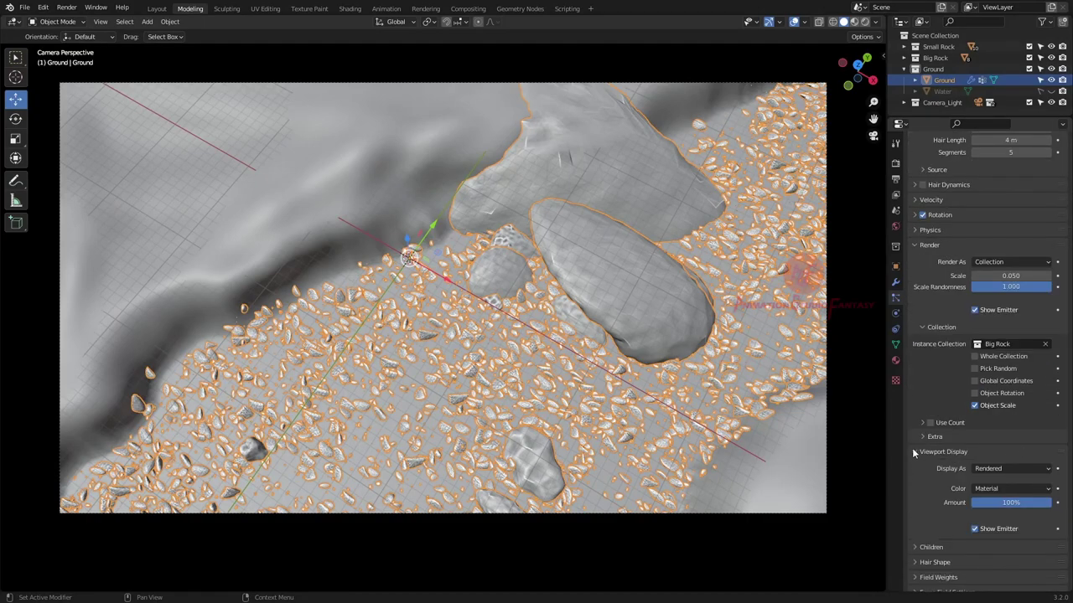
click(914, 452)
scroll(985, 536, down, 5)
Add a Clouds texture named 'S Rock' to the small rock system
text(ock)
key(Return)
click(1058, 566)
click(962, 196)
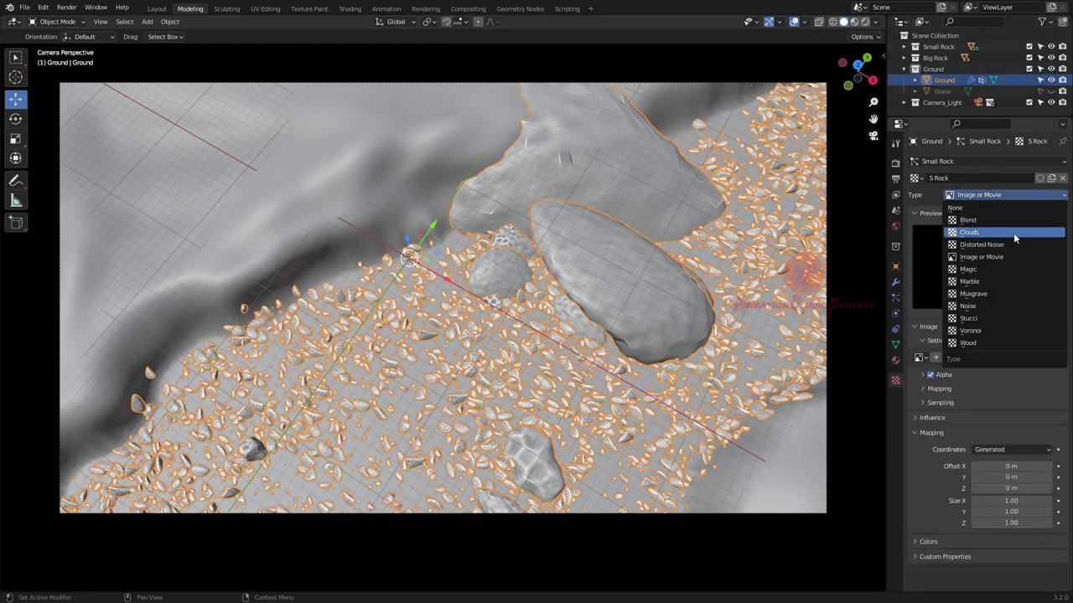
click(1013, 233)
Set the S Rock texture's Hair Length influence and adjust its colour brightness
click(932, 437)
scroll(932, 436, down, 3)
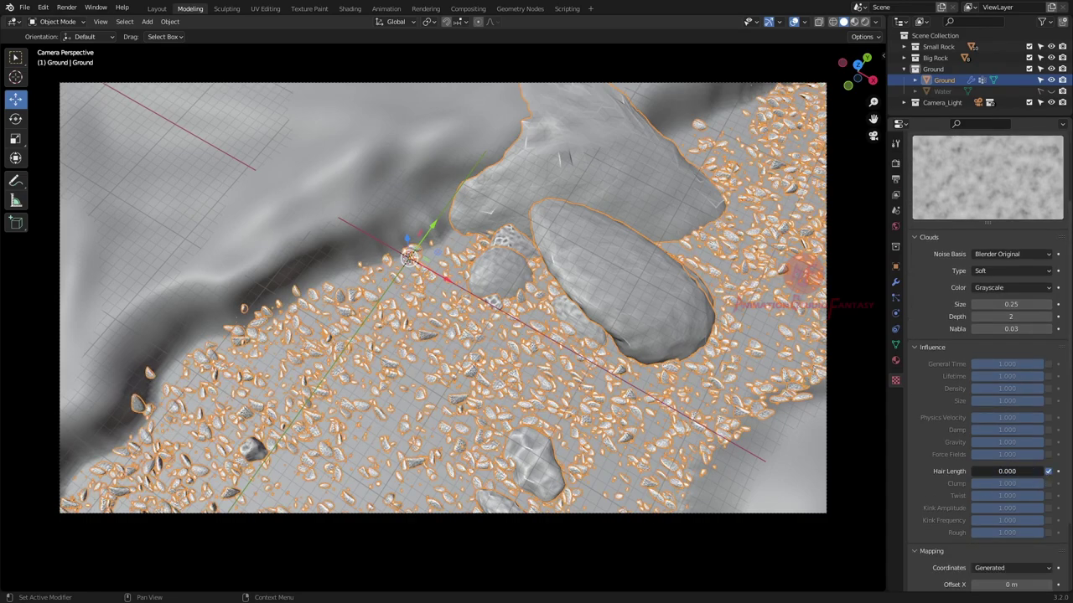
click(1000, 472)
key(BackSpace)
text(2)
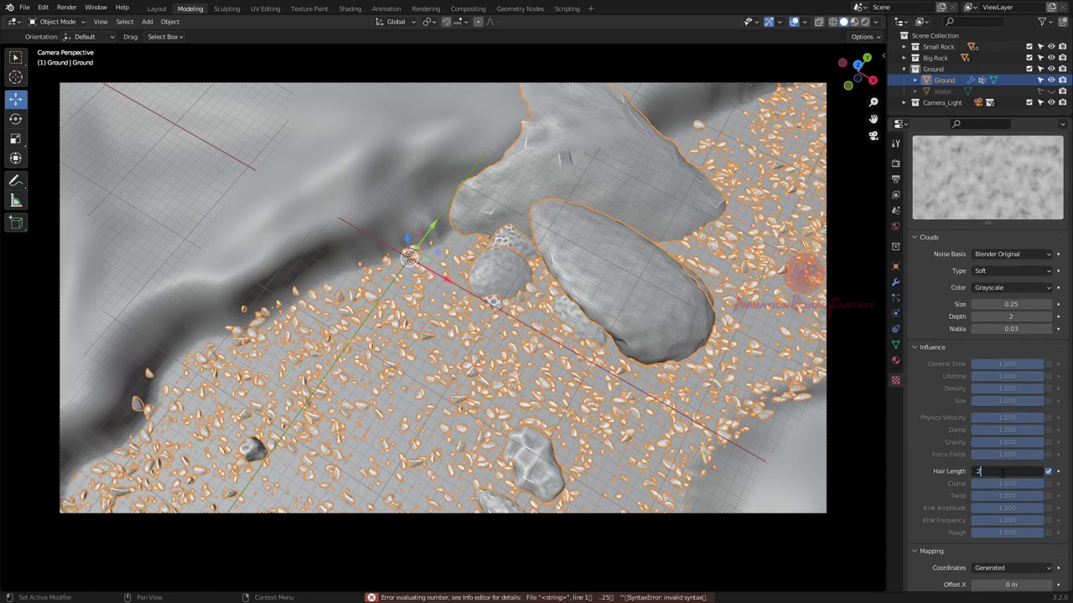
key(Return)
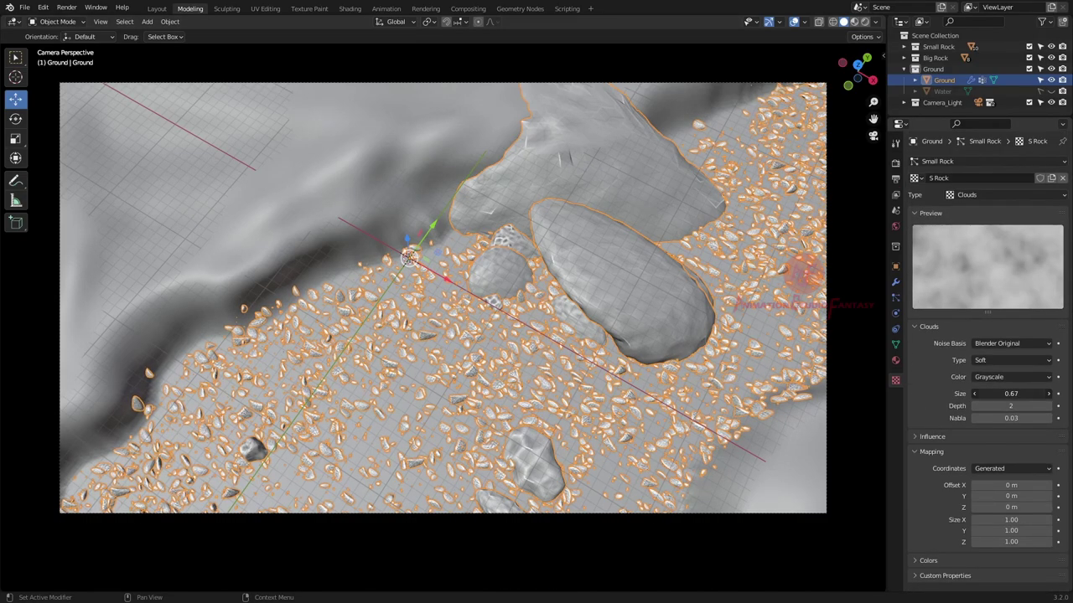
click(931, 452)
click(927, 467)
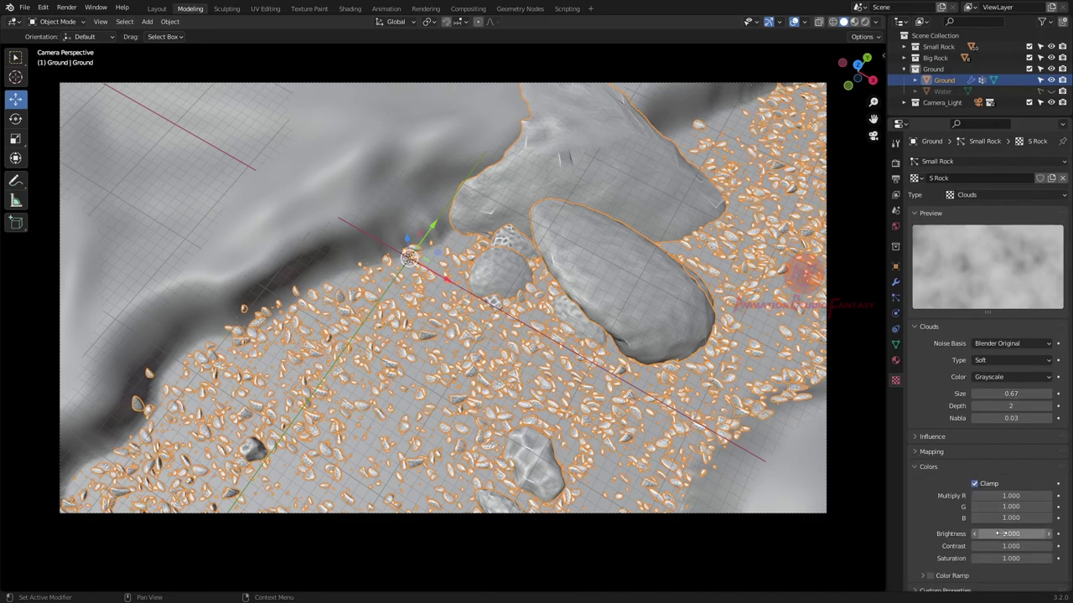
text(0.670)
Lower the small rocks' viewport display amount
click(896, 283)
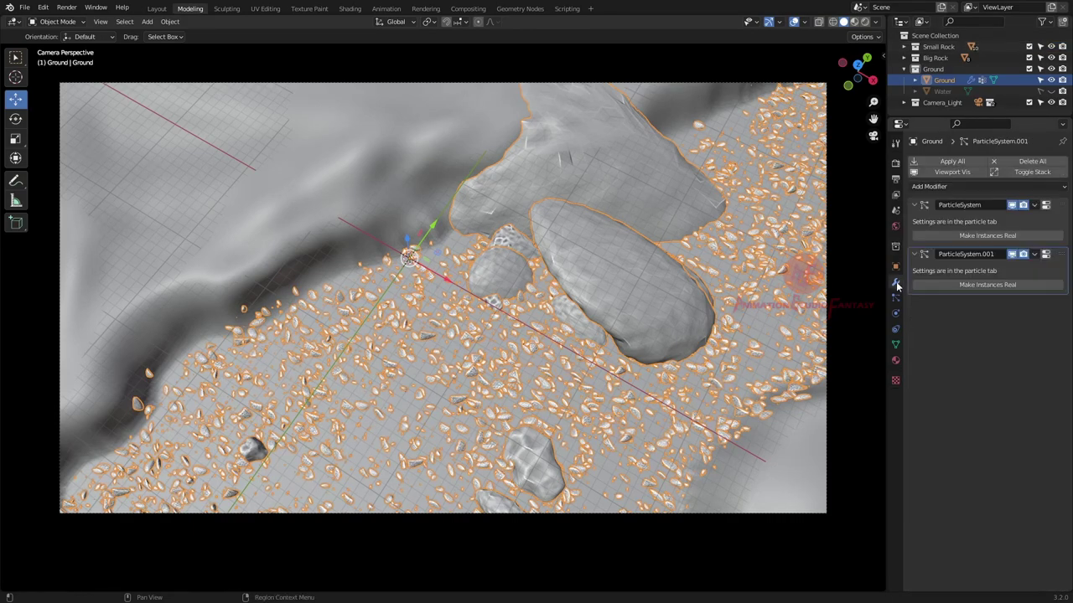
click(896, 297)
scroll(1006, 377, down, 10)
scroll(1006, 377, down, 5)
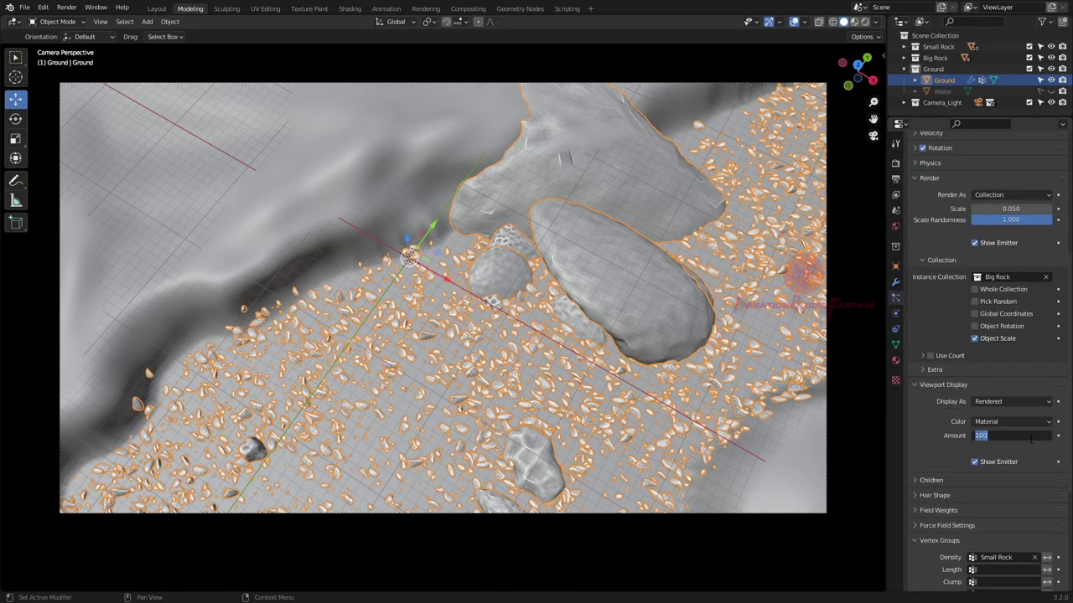
drag(1039, 436, 1029, 445)
scroll(1006, 352, up, 7)
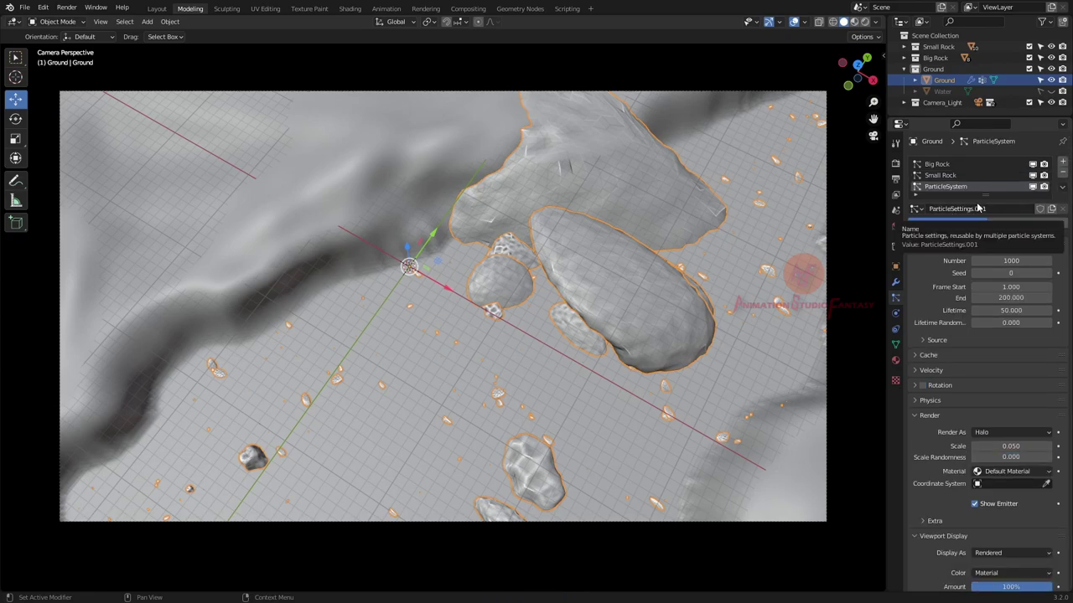
Add a third particle system to the ground and append the Grass Clump collection
click(1063, 163)
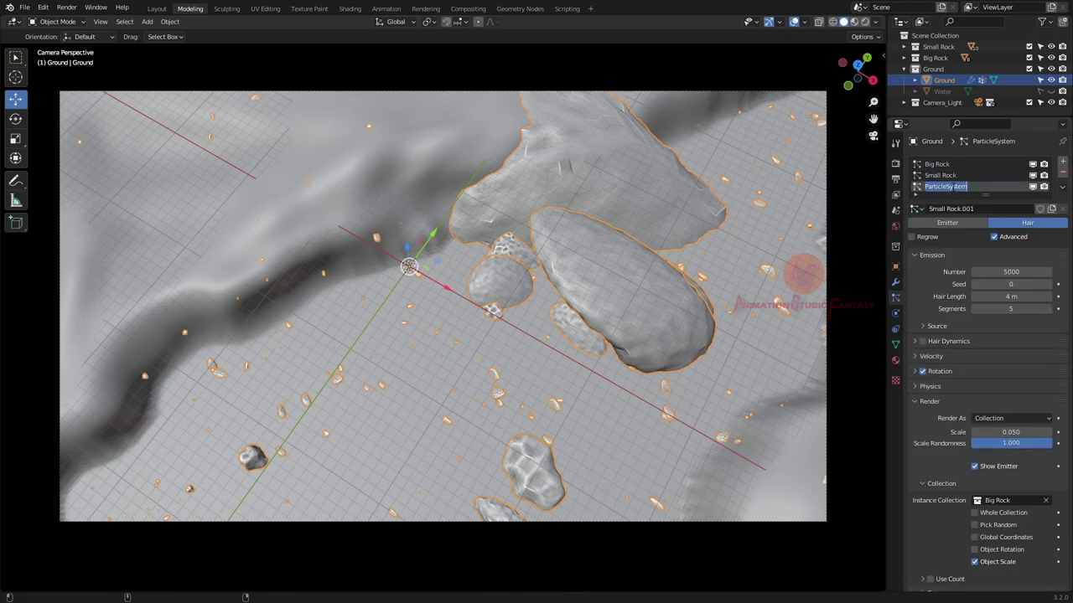
text(Grass)
click(24, 7)
click(50, 178)
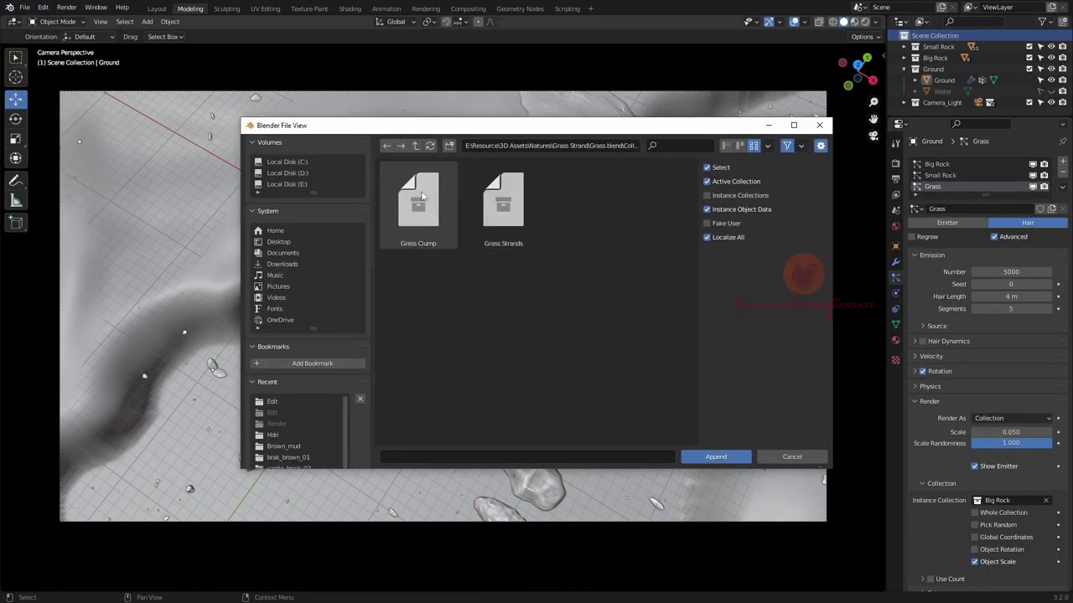
double_click(427, 203)
Set Grass Clump as the instance collection and adjust the viewport display amount
click(903, 69)
key(KP_0)
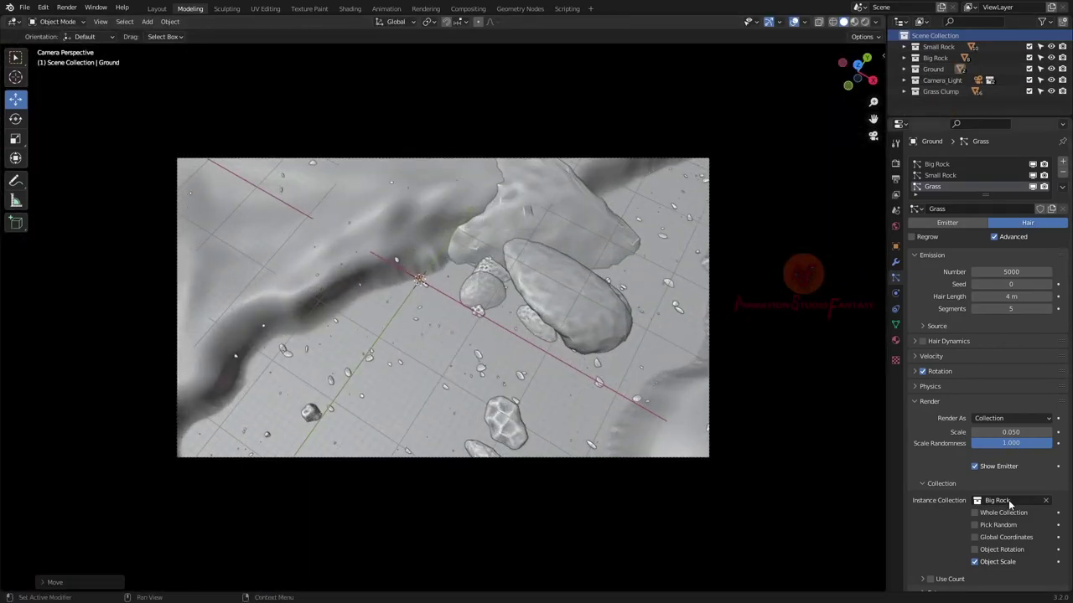
click(977, 500)
click(997, 394)
scroll(989, 335, down, 4)
click(1005, 524)
key(Return)
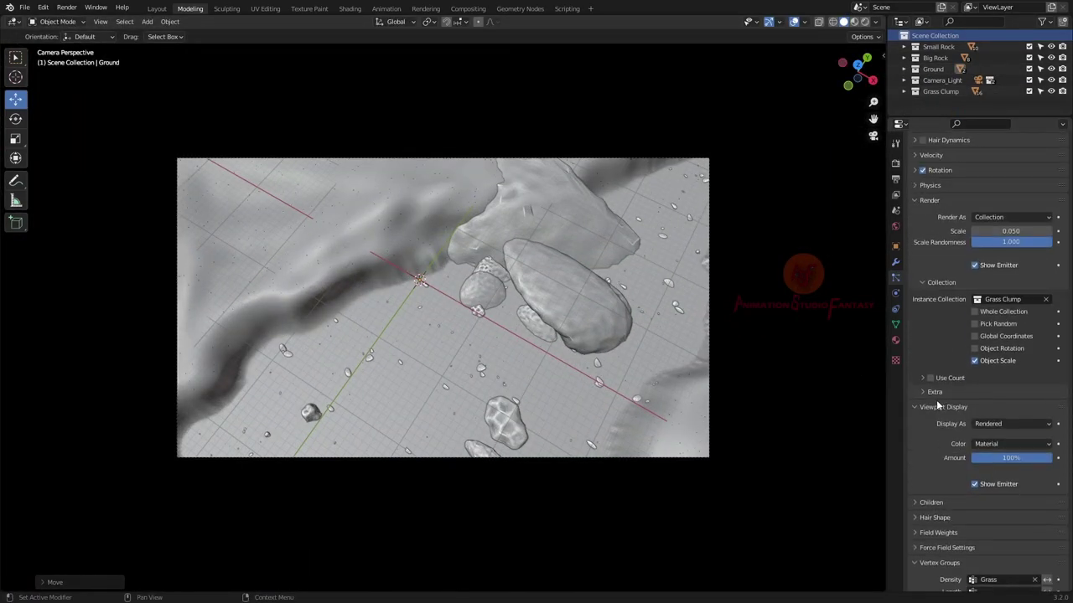
Raise the grass clump Scale to about 5 so grass covers both banks
scroll(915, 397, up, 10)
drag(1011, 432, 1048, 431)
scroll(989, 377, down, 6)
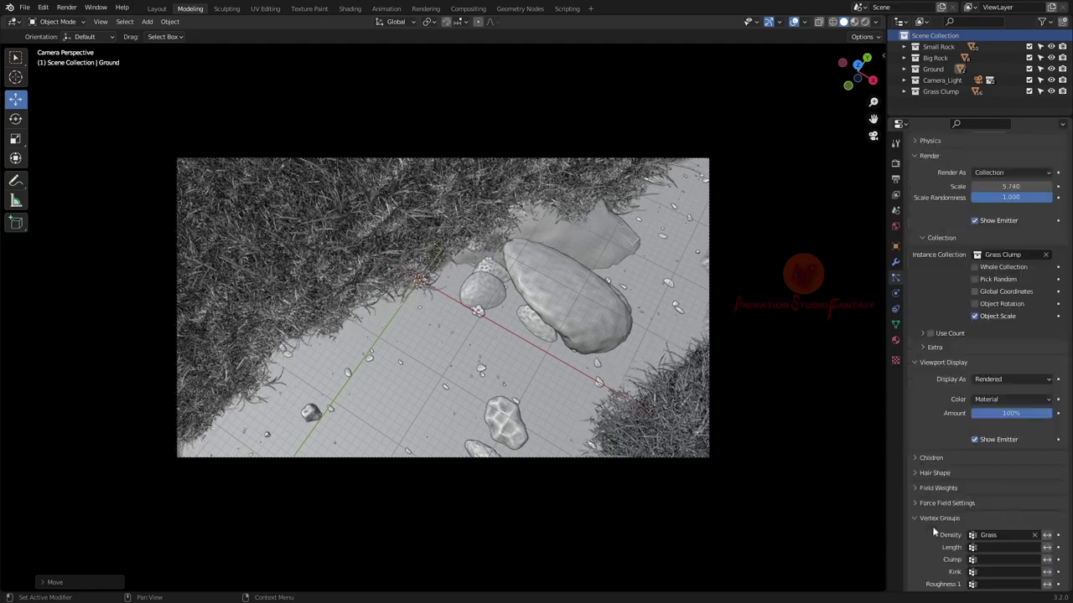
scroll(504, 356, up, 2)
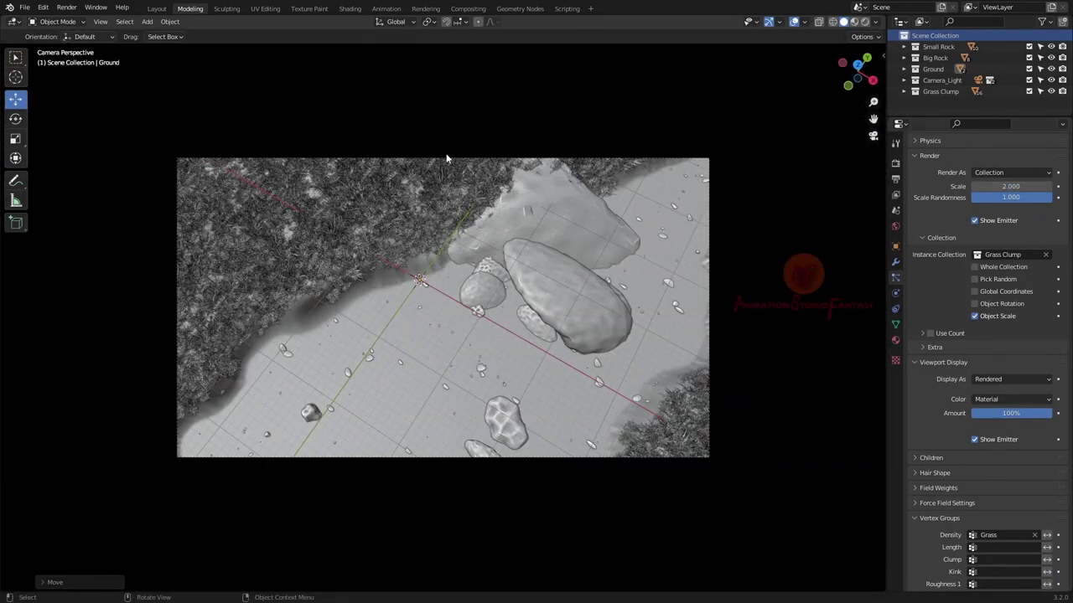
scroll(446, 158, up, 2)
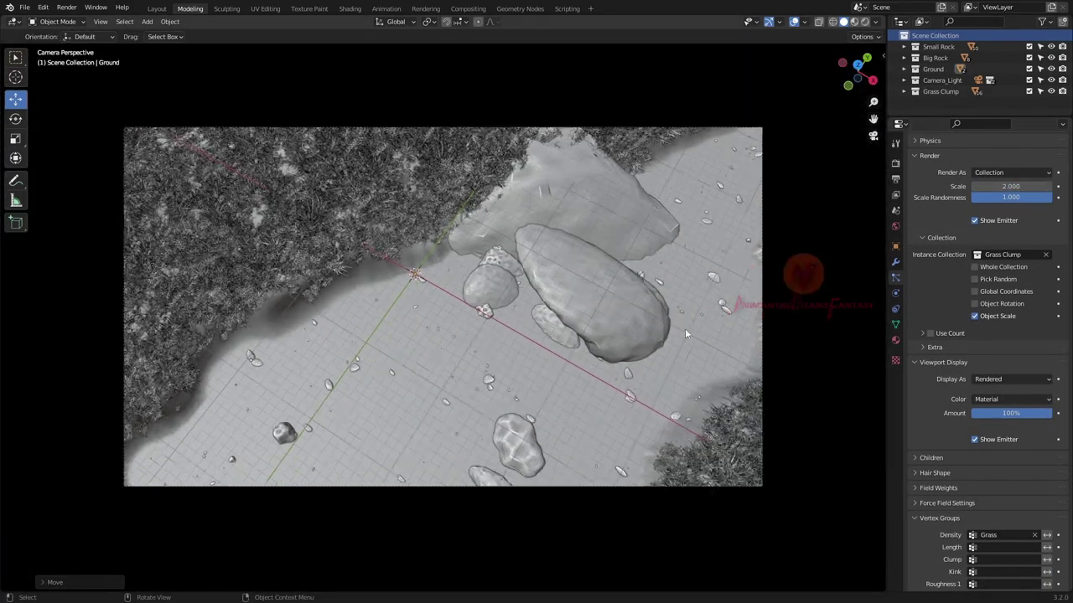
scroll(981, 361, up, 3)
scroll(980, 361, up, 3)
scroll(980, 361, up, 2)
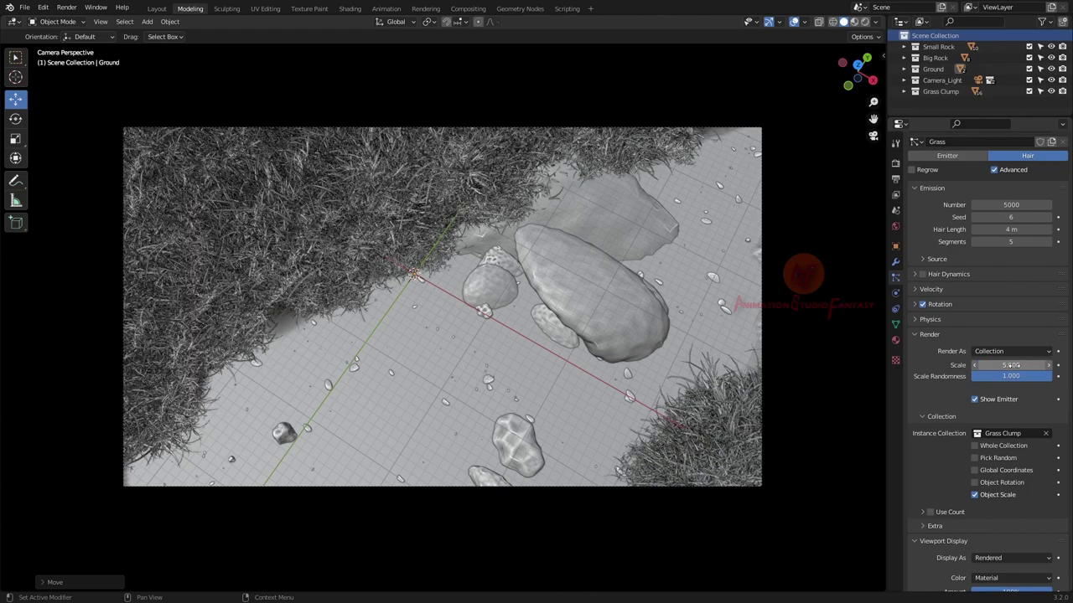
scroll(935, 543, down, 6)
scroll(934, 543, down, 3)
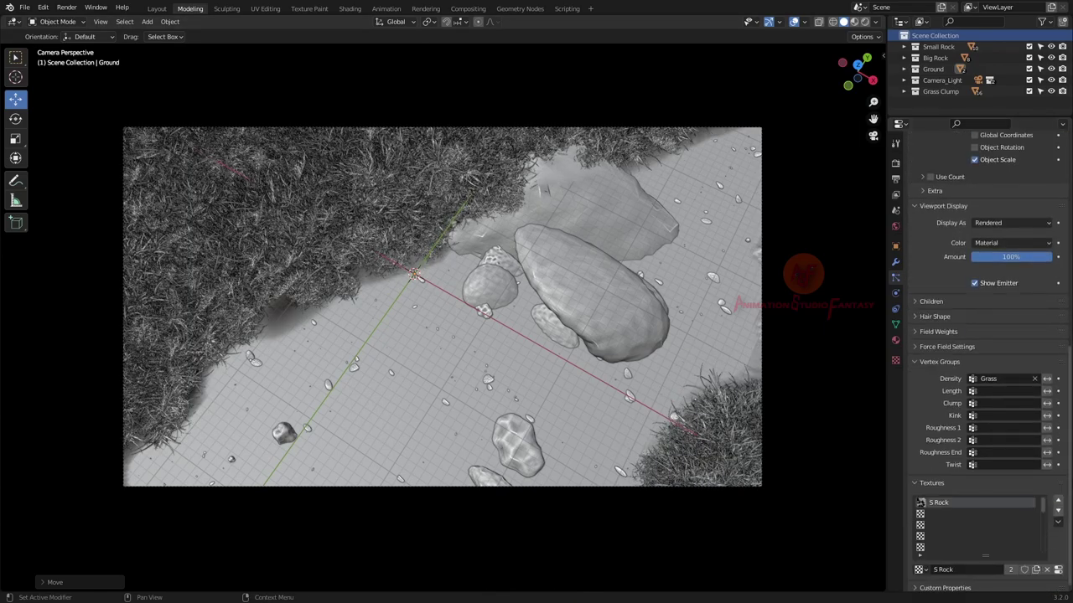
Make the grass texture a Voronoi pattern driving Hair Length at 0.182, and save
double_click(946, 510)
click(1006, 195)
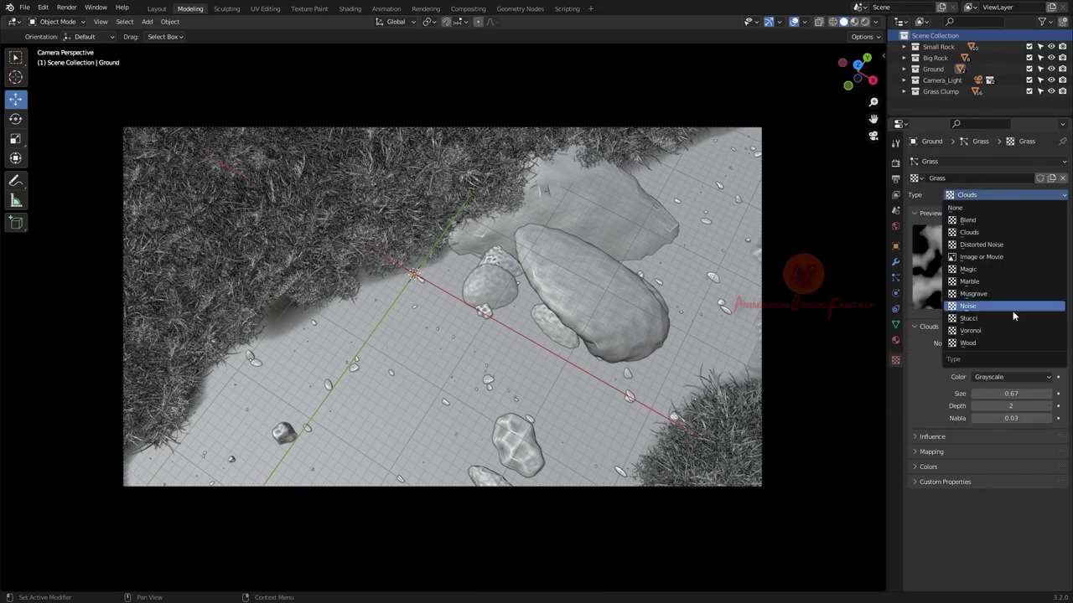
click(981, 307)
click(958, 431)
click(932, 446)
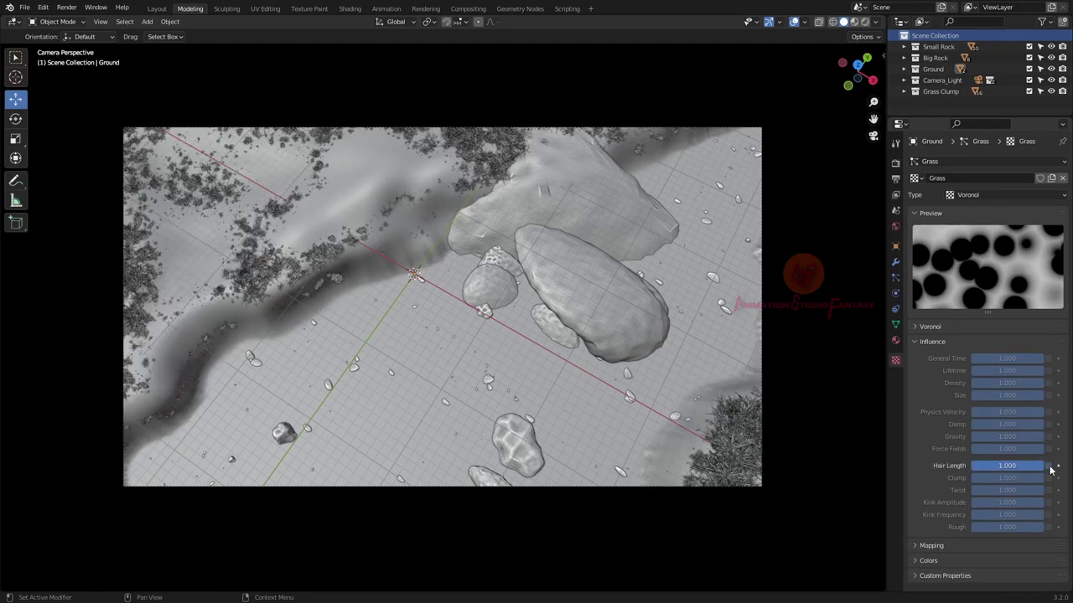
click(1048, 466)
drag(1005, 470, 981, 466)
click(932, 341)
click(928, 371)
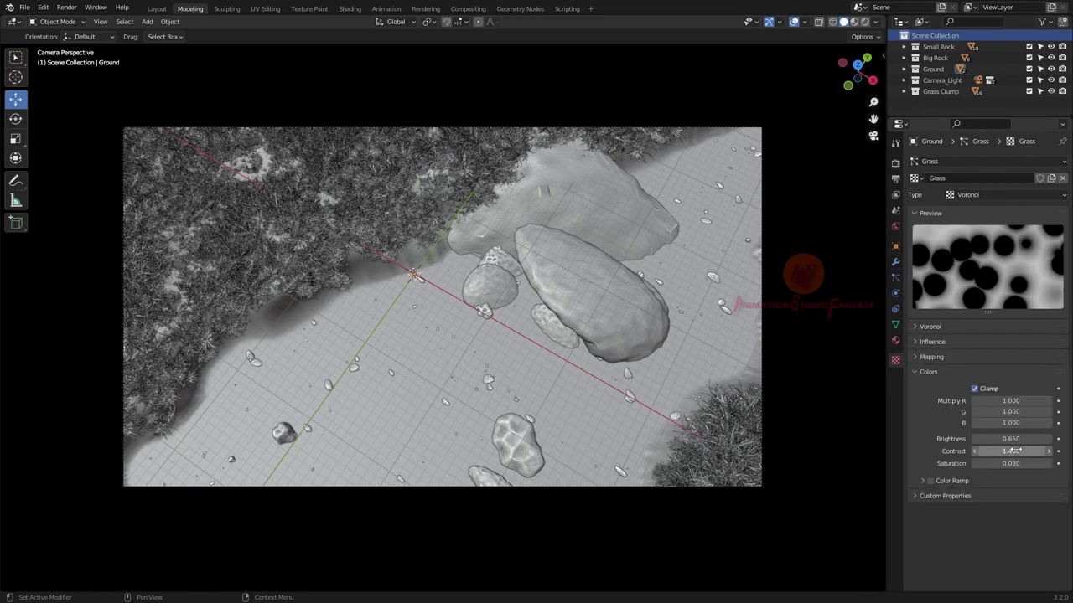
key(ctrl+s)
Select the Ground mesh and raise its grass clump Scale to 5
click(875, 266)
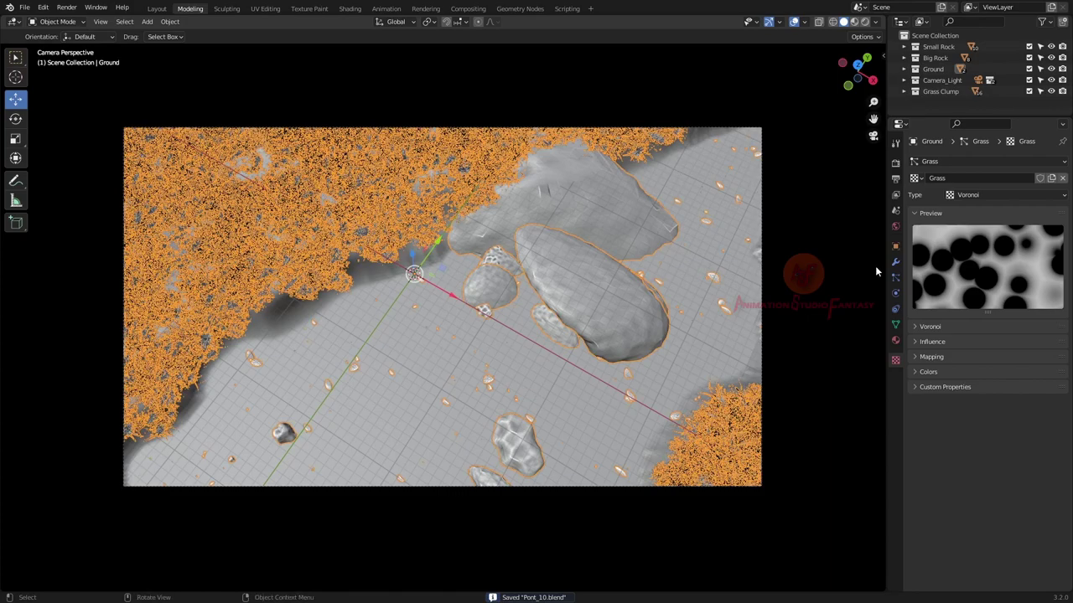
click(895, 277)
click(932, 69)
click(944, 80)
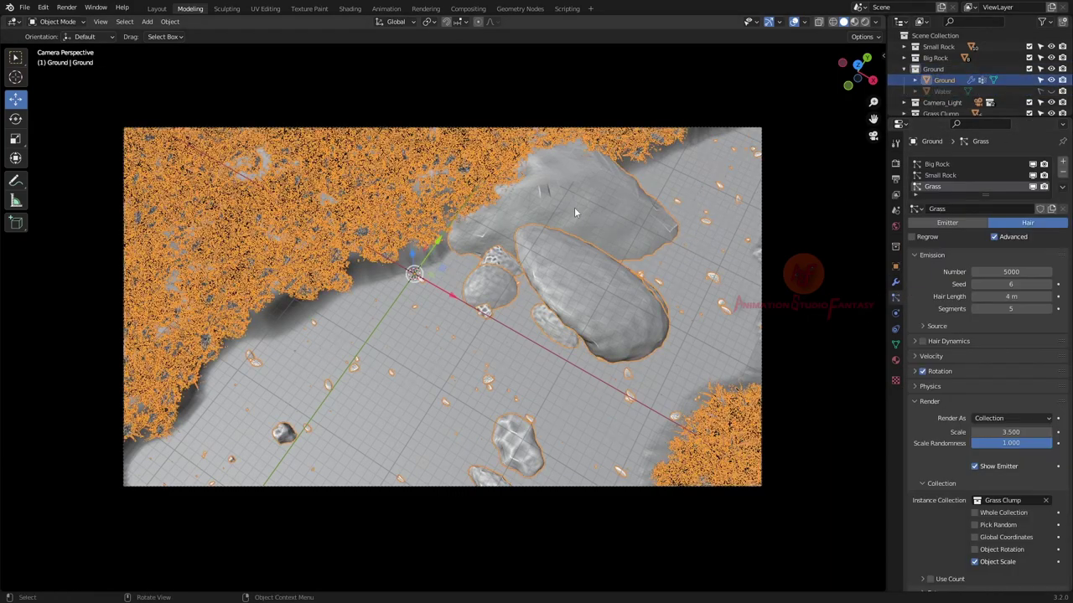
scroll(989, 336, down, 1)
double_click(997, 409)
text(5.000)
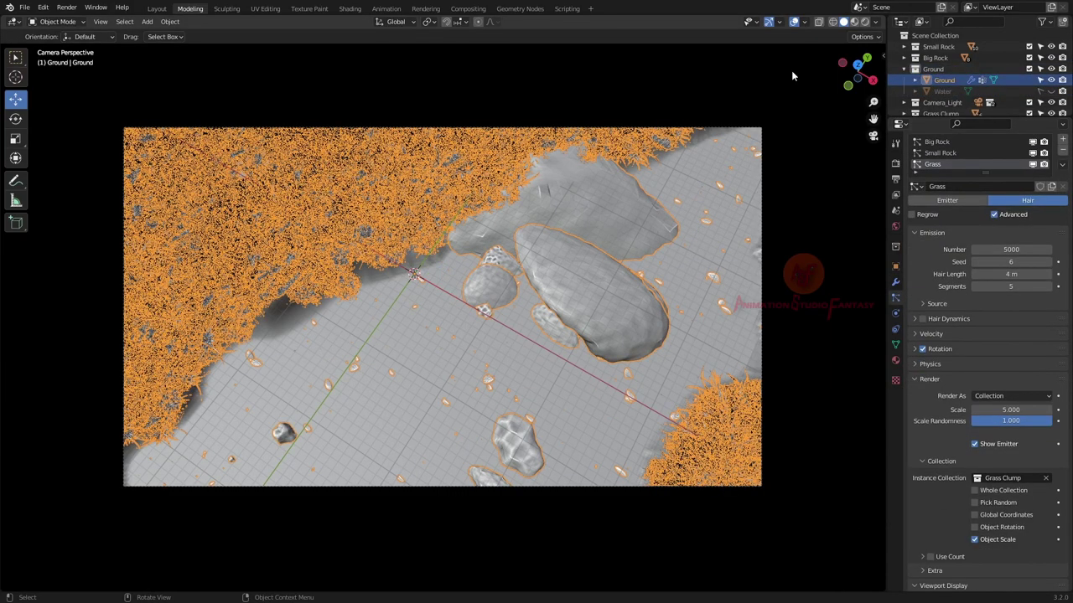
drag(1010, 409, 1019, 409)
Undo the last change and set the grass clump scale to 4
key(ctrl+z)
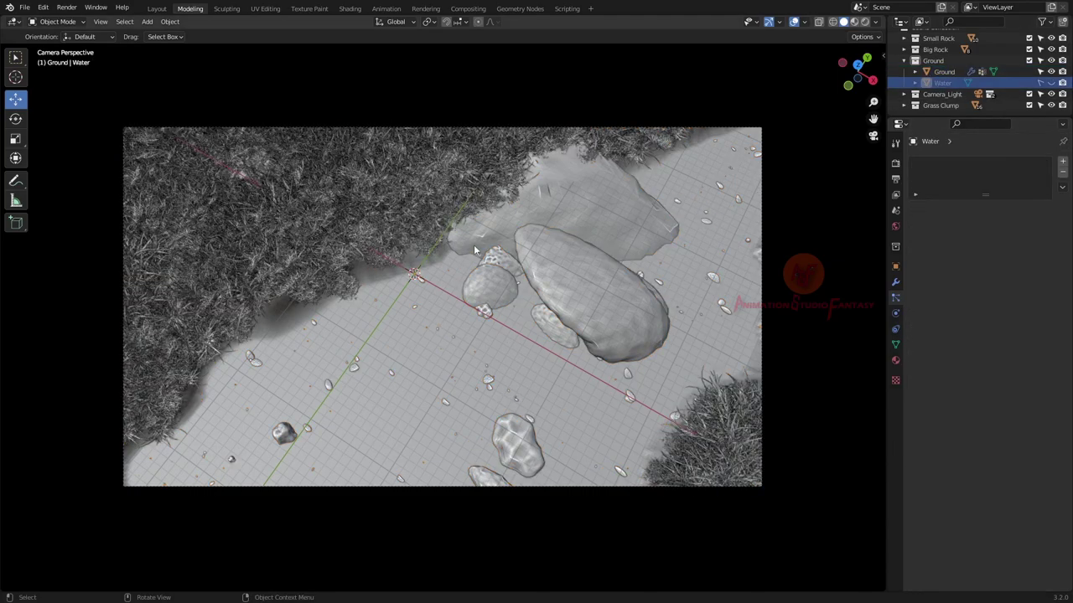
click(1010, 432)
text(4)
key(Return)
scroll(964, 377, down, 4)
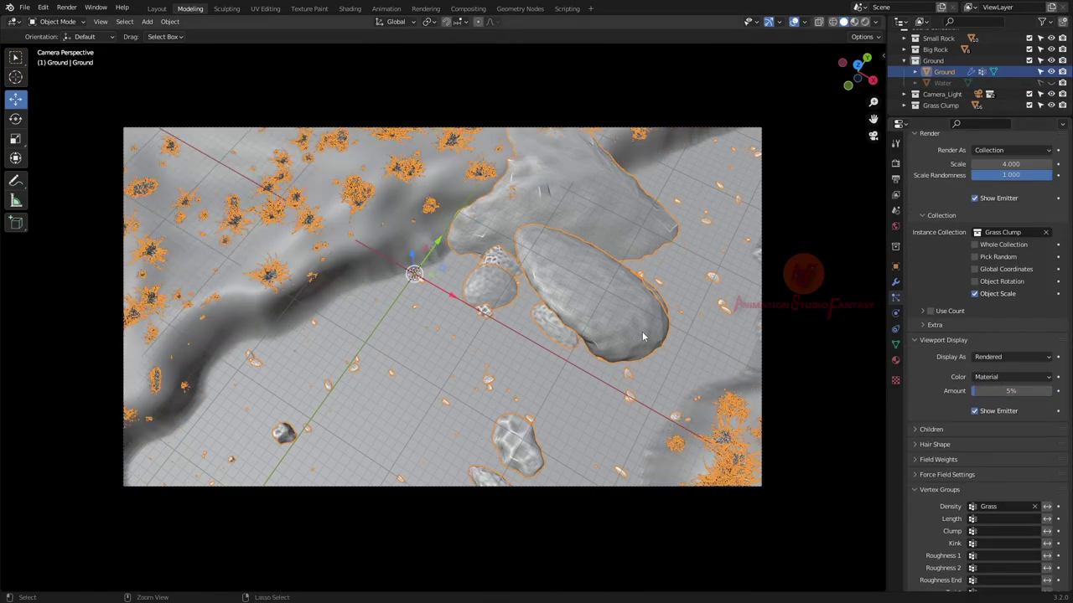
Paint weight patches on the ground in Weight Paint, then return to Object Mode
click(895, 345)
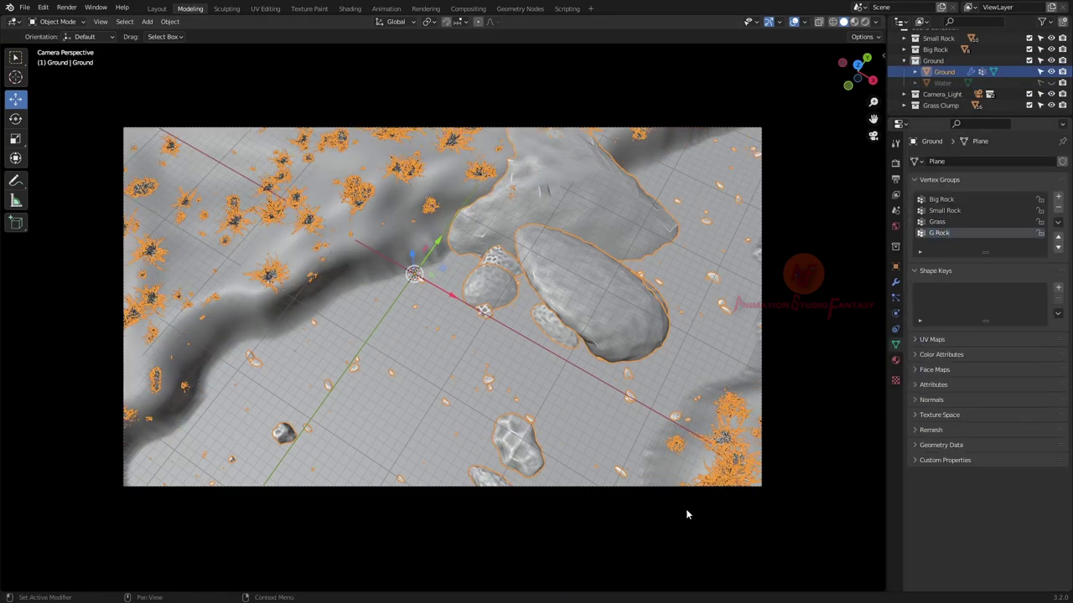
click(61, 83)
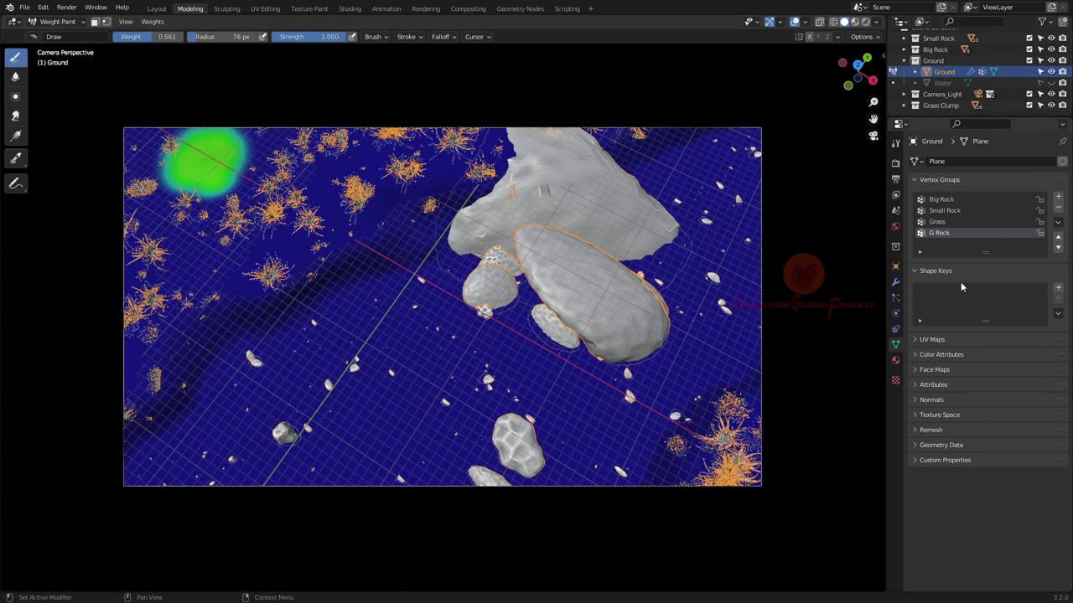
click(895, 281)
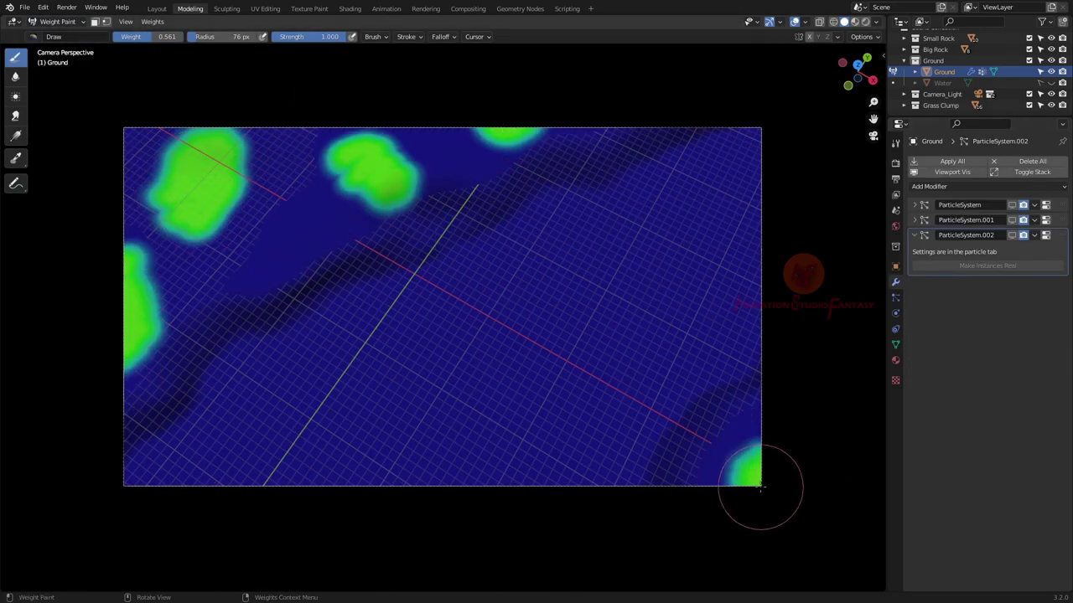
key(ctrl+Tab)
Add a new particle system to the ground reusing the Grass settings
click(895, 344)
click(946, 197)
click(915, 231)
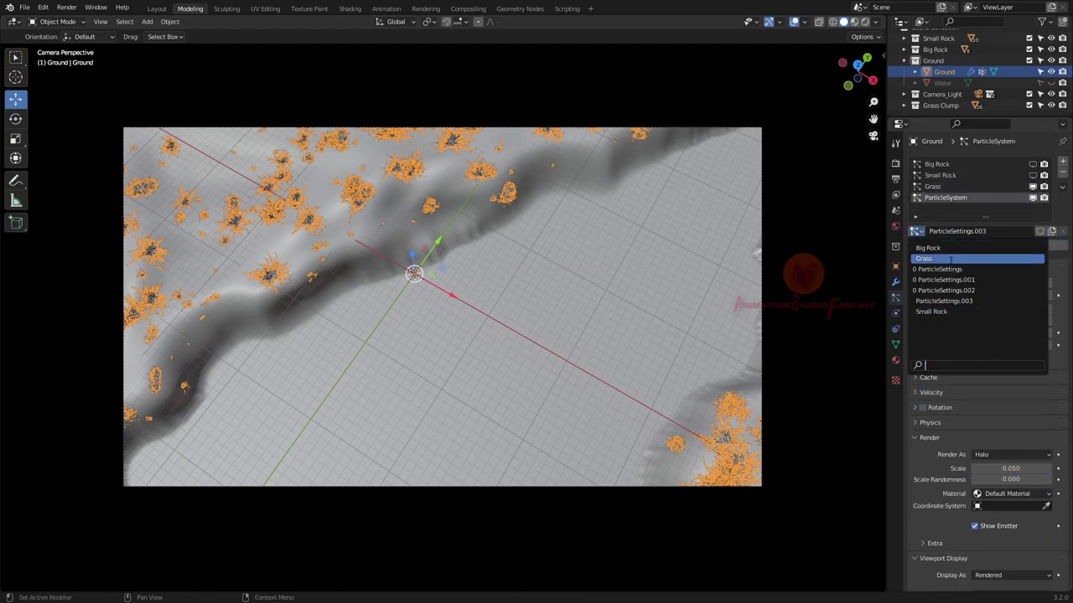
click(938, 251)
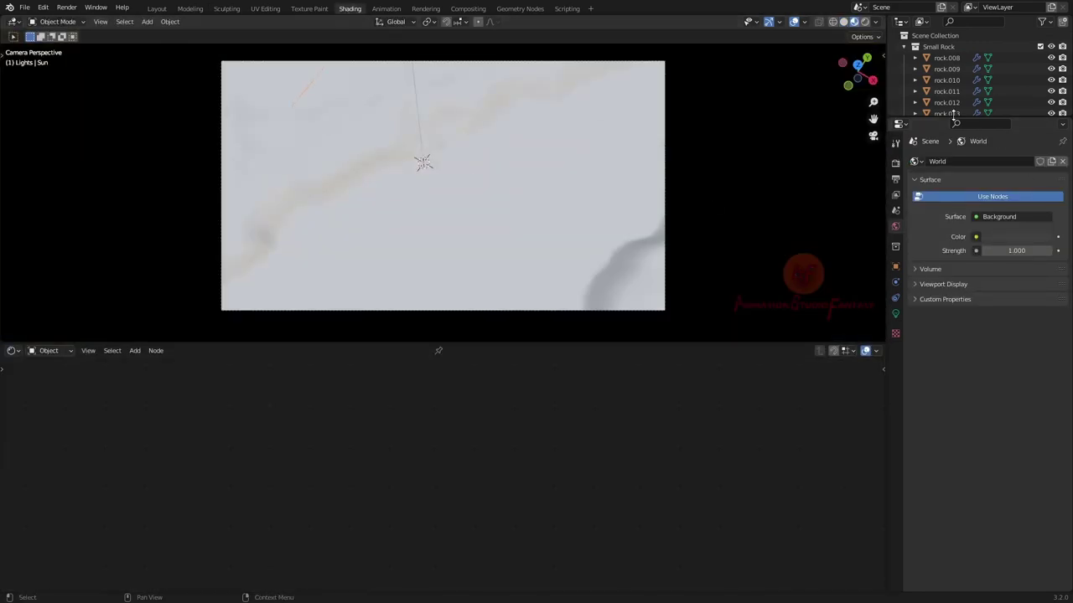
Show scene lights in the viewport, set the Sun strength to 3, and save
click(875, 22)
click(813, 77)
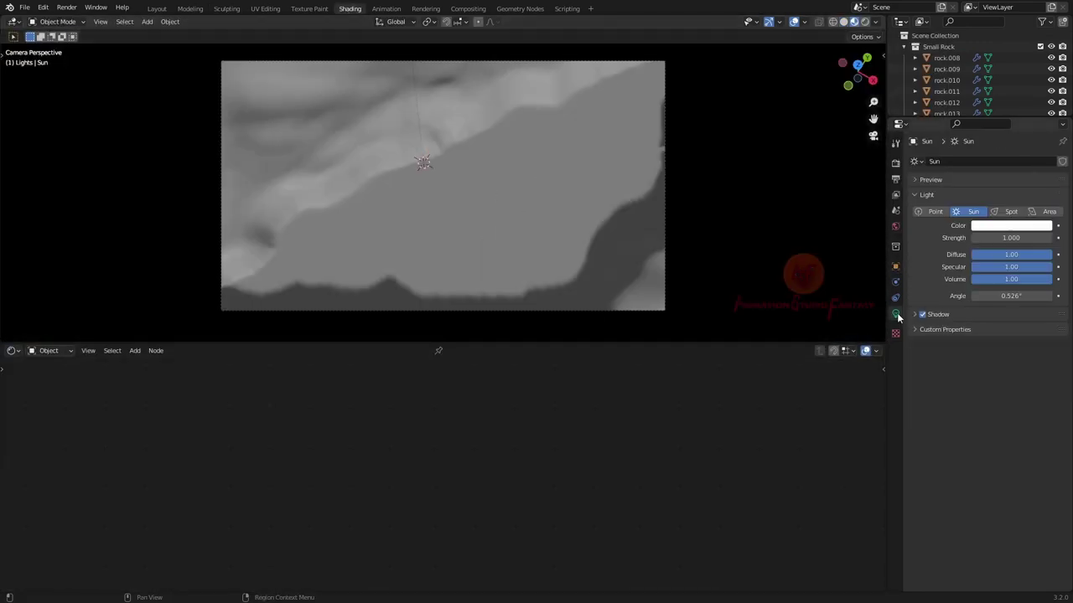
click(1014, 237)
text(3)
key(Return)
key(ctrl+s)
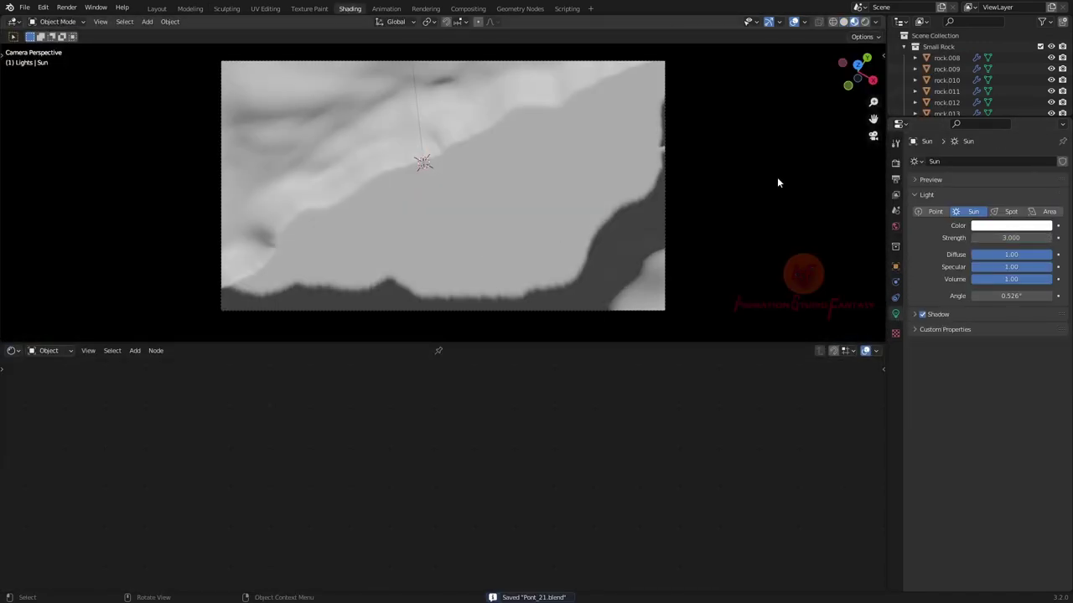
Unwrap the ground's UVs from top view, then start renaming its material in Shading
click(265, 9)
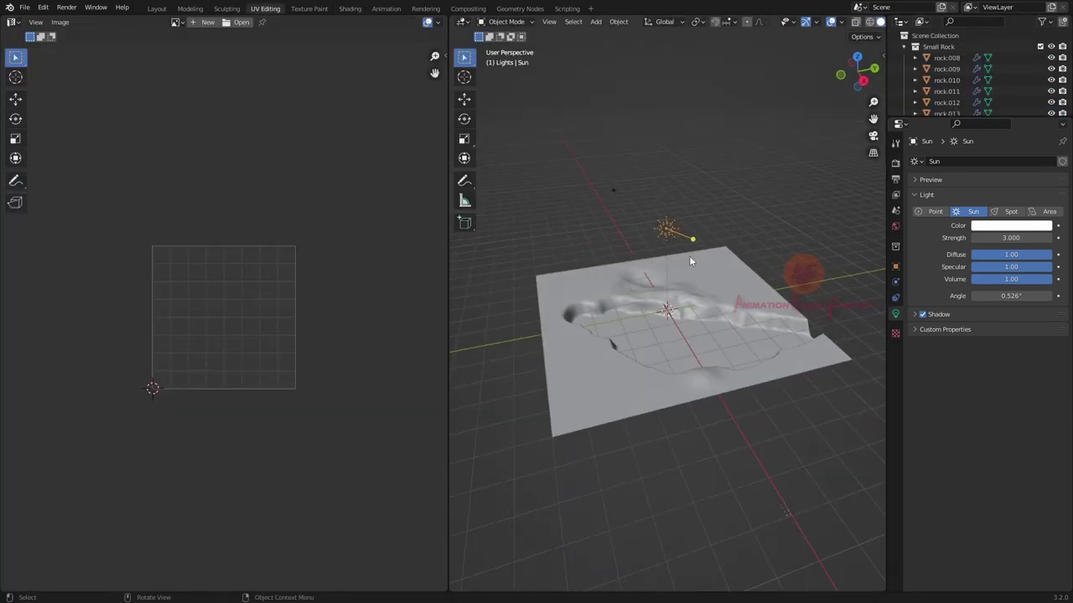
click(933, 49)
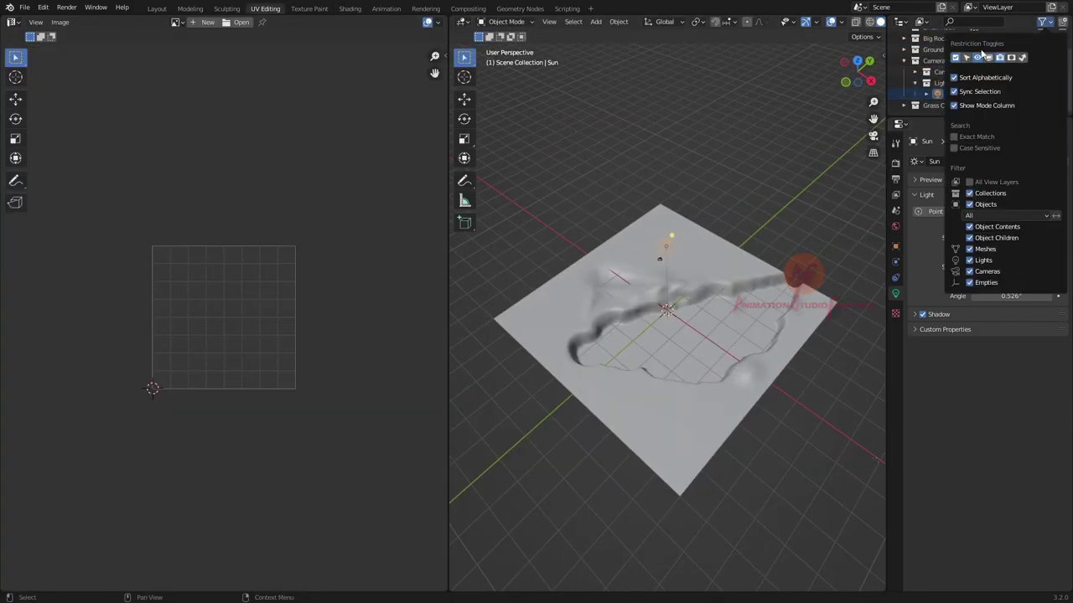
key(KP_7)
key(ctrl+Tab)
click(788, 266)
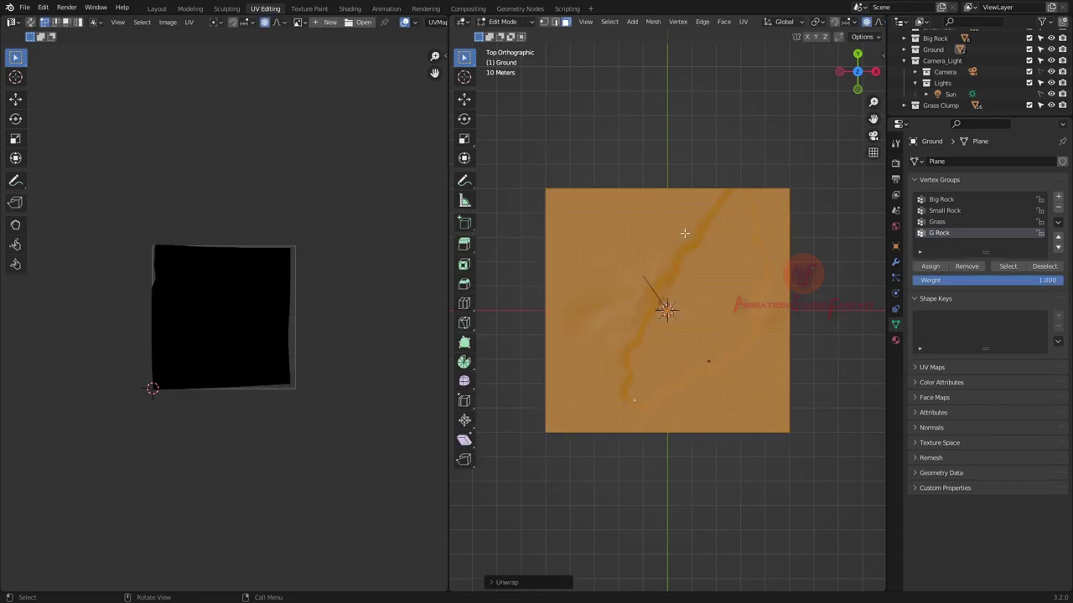
key(Tab)
click(349, 9)
double_click(444, 350)
Name the material Ground and add Mapping controls to its image texture
text(Ground)
key(Return)
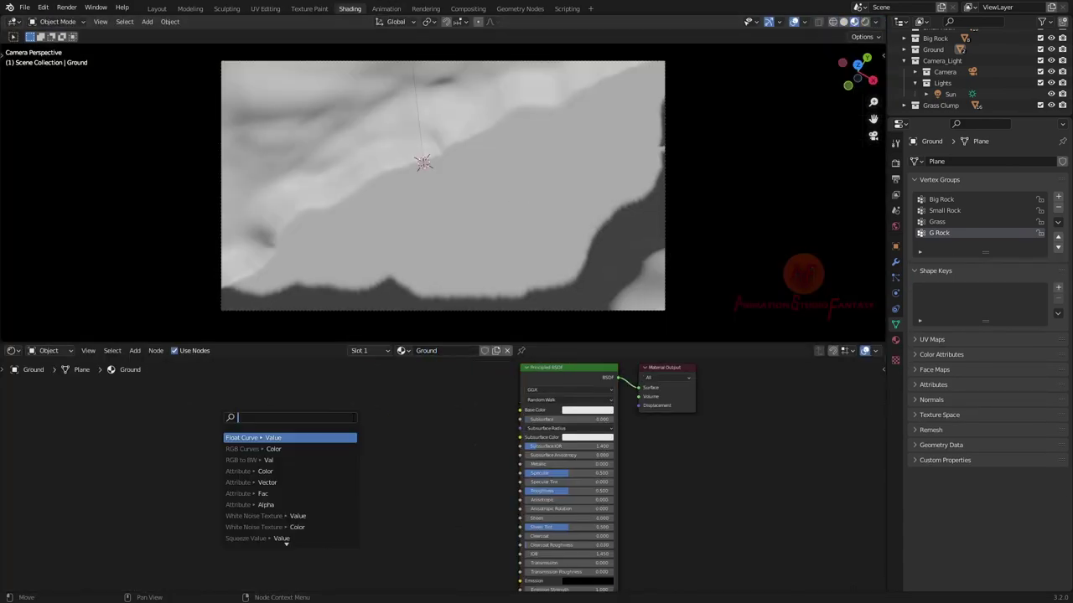
key(ctrl+t)
scroll(219, 477, up, 4)
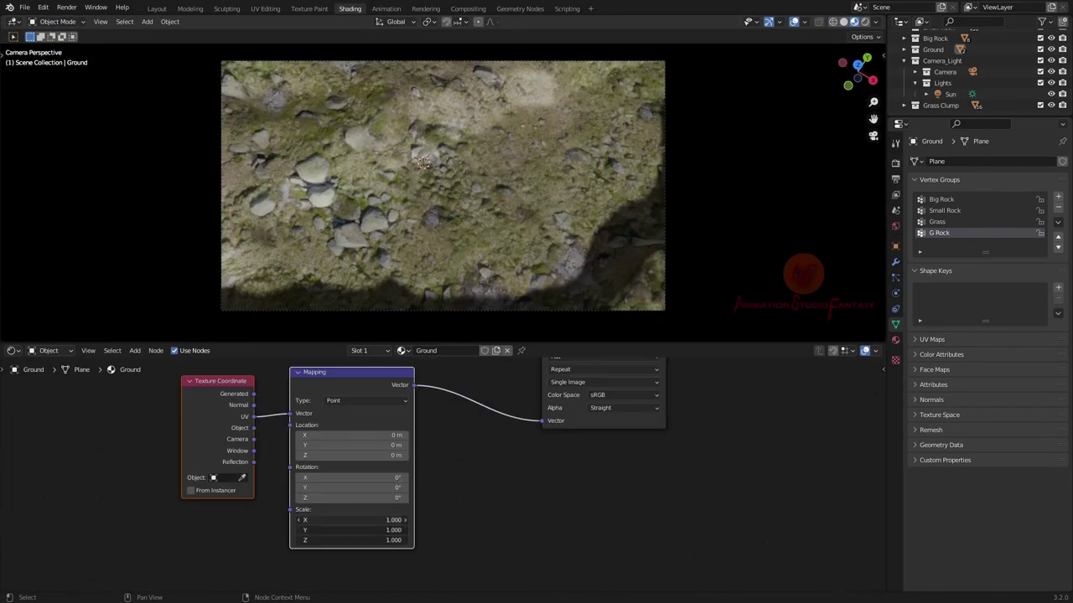
middle_drag(503, 243, 544, 220)
key(KP_0)
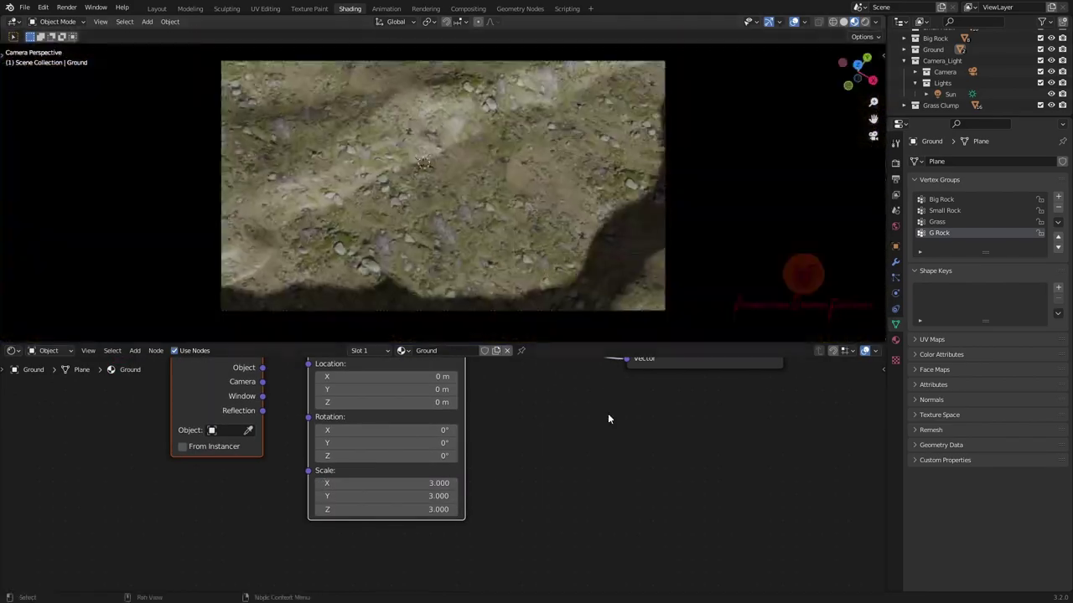
scroll(608, 413, down, 3)
Wire a Non-Color roughness image and a normal image via a Normal Map node into the material
drag(425, 377, 513, 533)
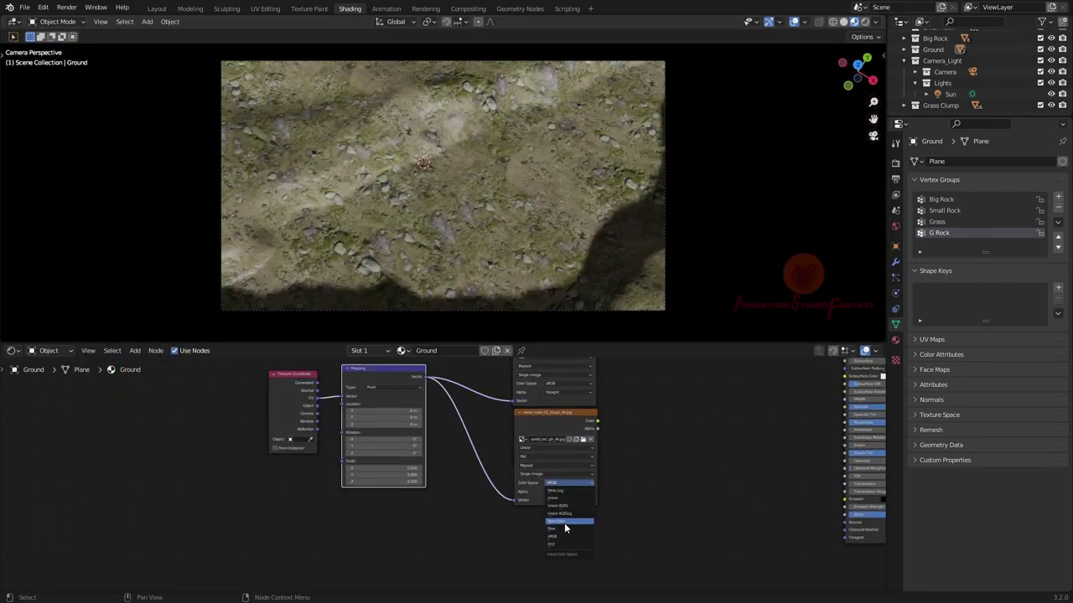
click(565, 523)
drag(596, 420, 844, 430)
scroll(461, 403, down, 2)
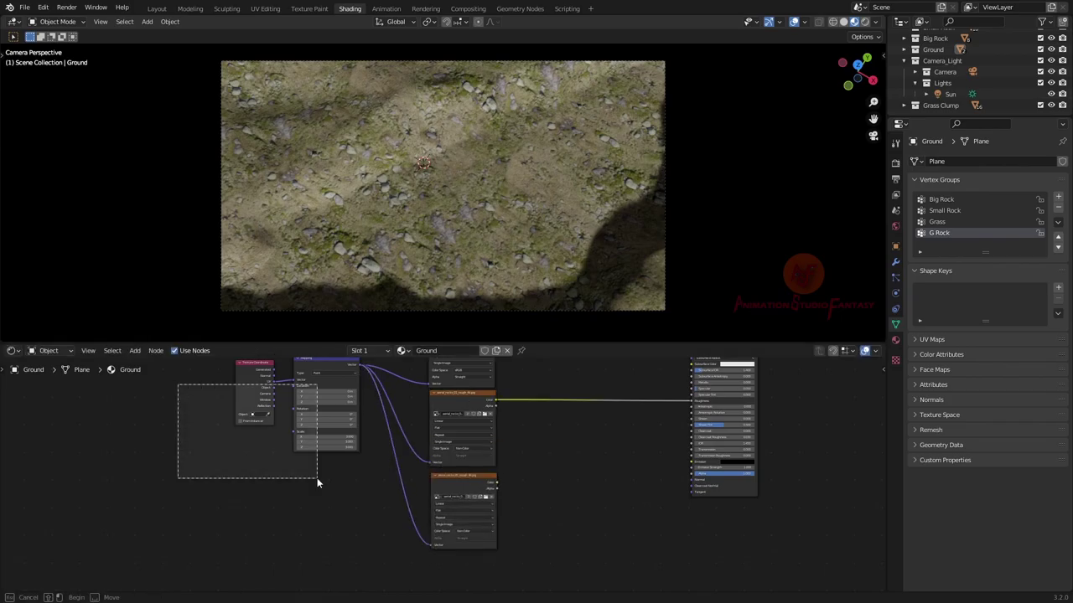
click(718, 455)
drag(461, 413, 623, 503)
drag(706, 445, 853, 408)
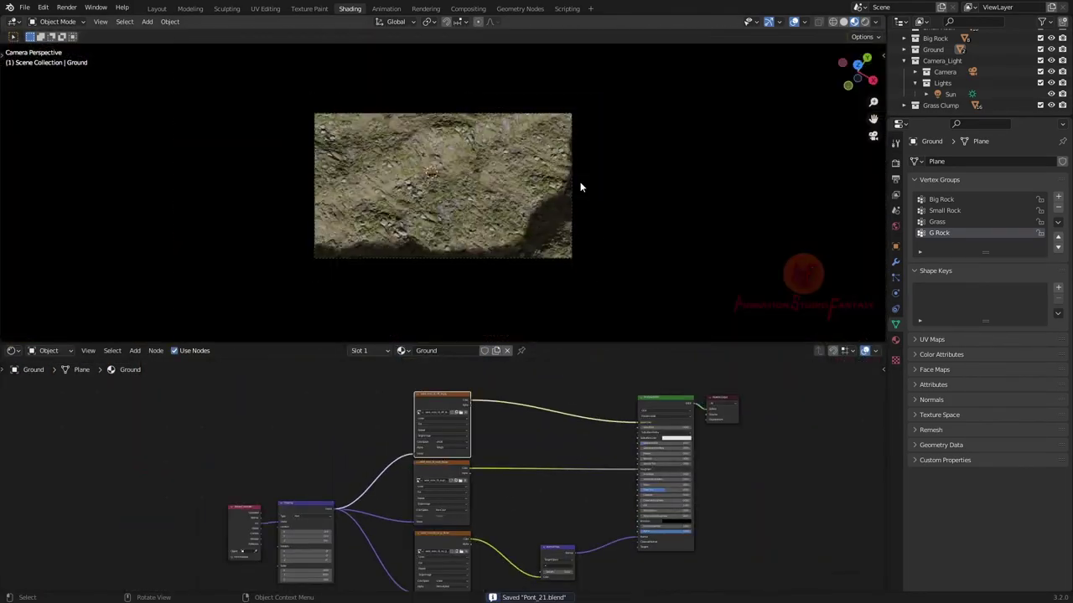
key(Home)
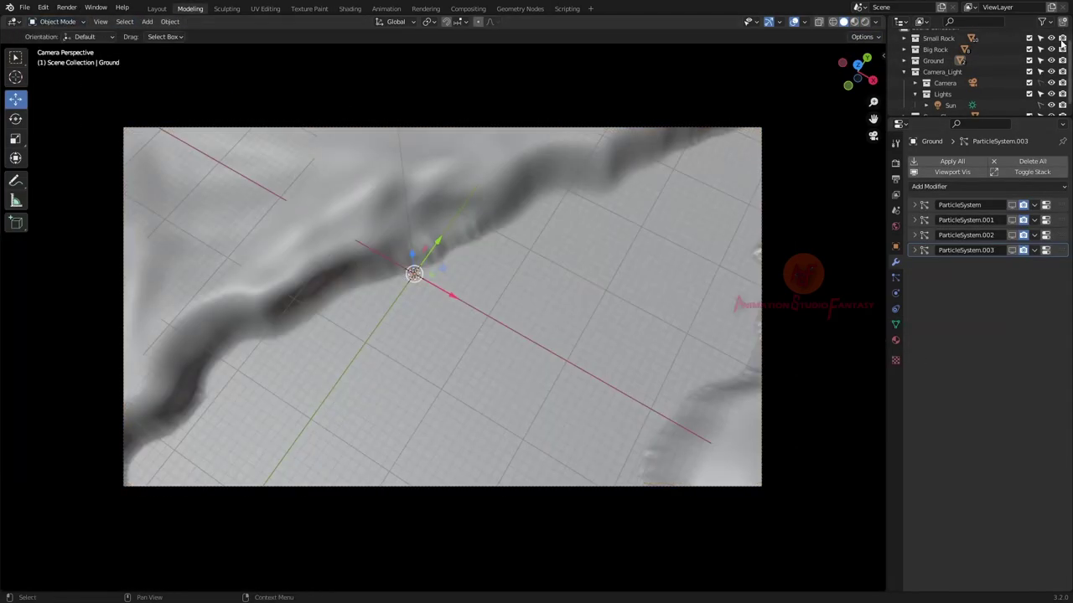
Enter Vertex Paint on the ground, check its colour attributes, and return to Object Mode
click(53, 21)
click(58, 82)
click(895, 324)
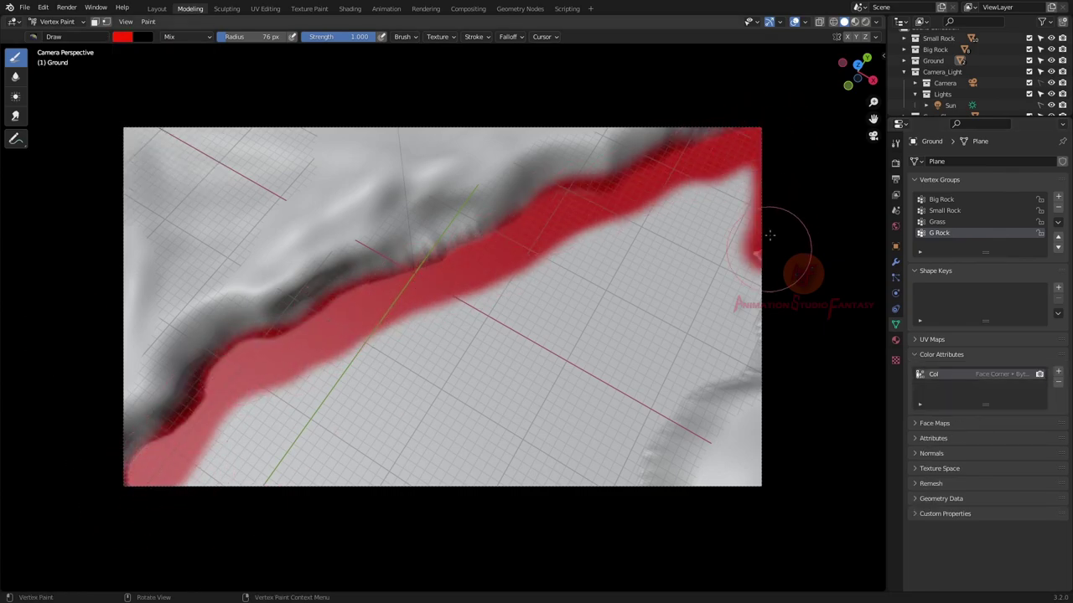
middle_drag(751, 340, 380, 362)
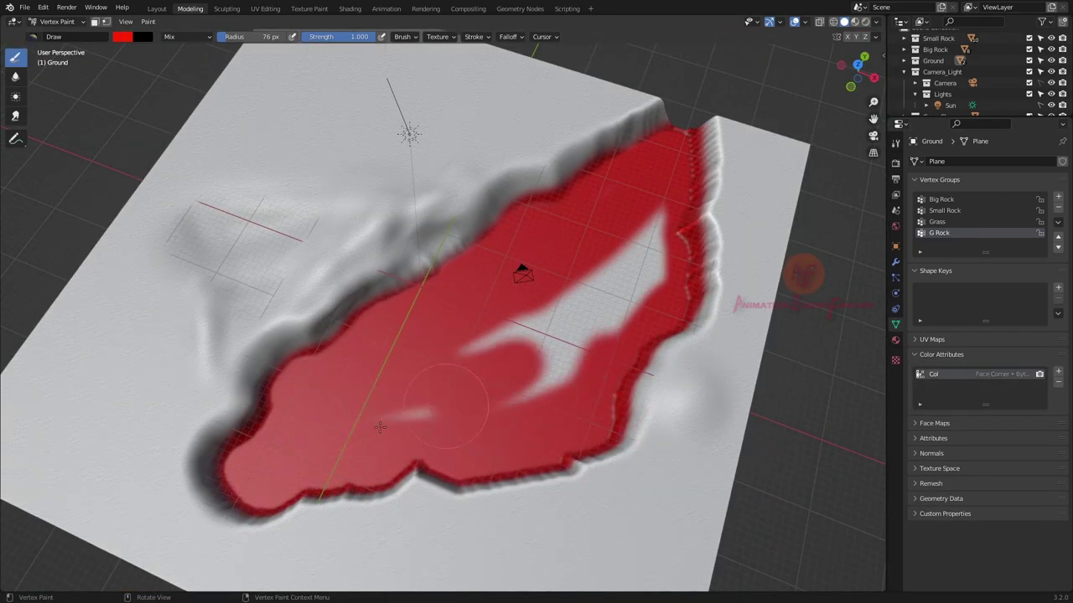
key(ctrl+Tab)
Replace the ground's base colour image with the Gravel024 colour texture
click(349, 9)
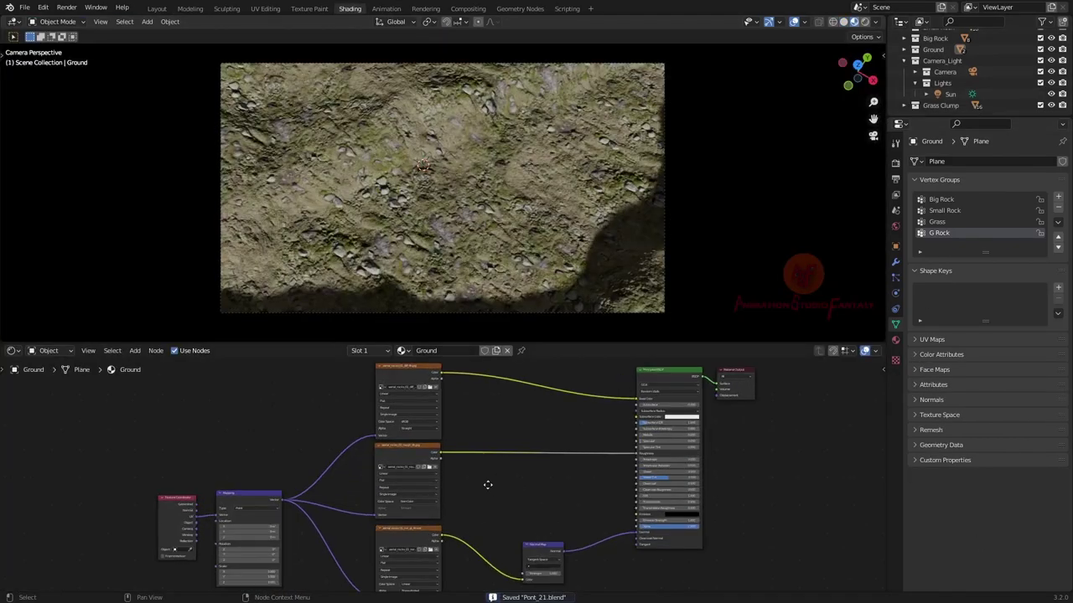
click(895, 340)
scroll(714, 402, down, 2)
scroll(560, 467, up, 2)
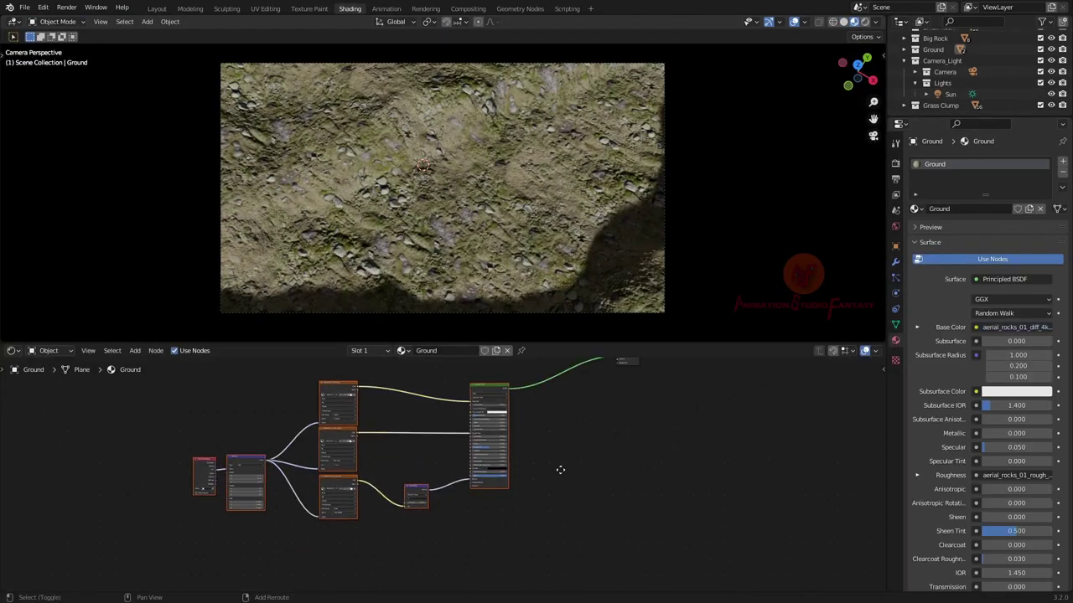
scroll(712, 486, up, 2)
scroll(575, 531, up, 3)
click(560, 425)
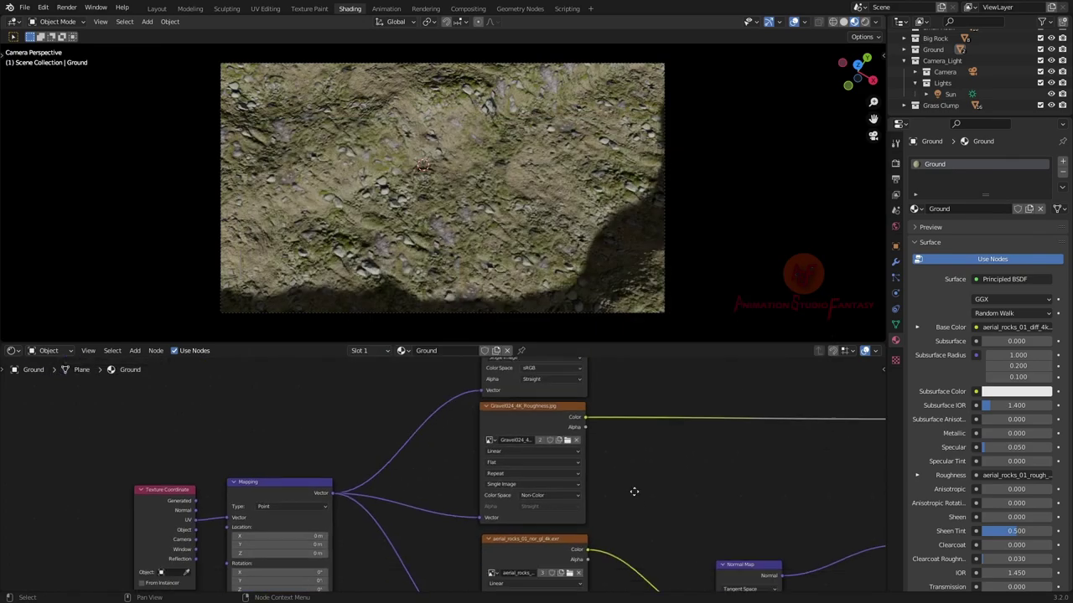
click(544, 491)
Load the Gravel024 NormalDX image into the normal texture node
middle_drag(544, 496, 561, 402)
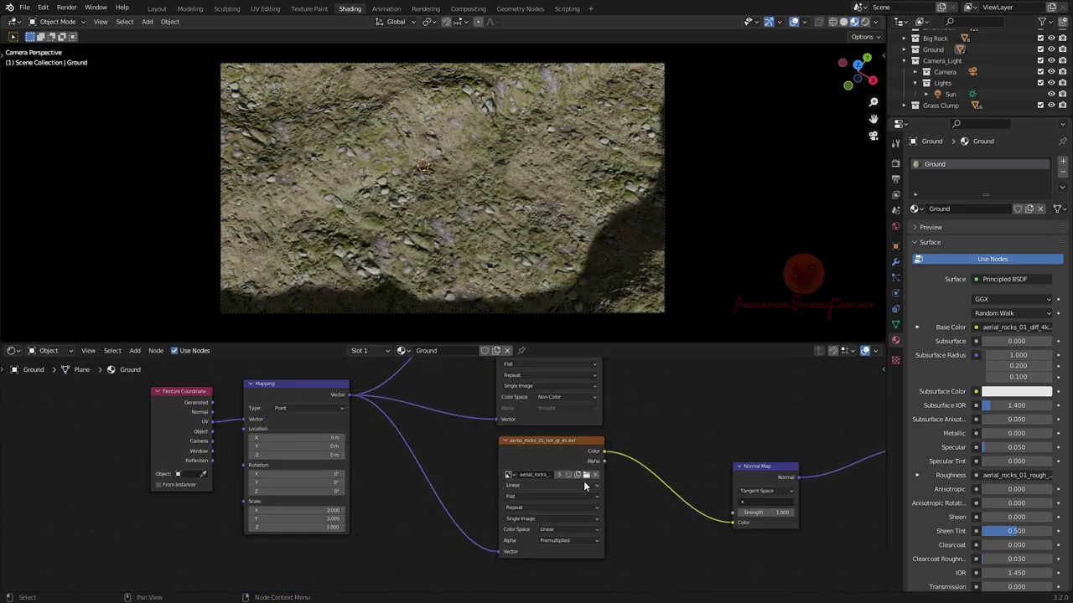
click(586, 476)
click(673, 206)
click(712, 455)
key(Home)
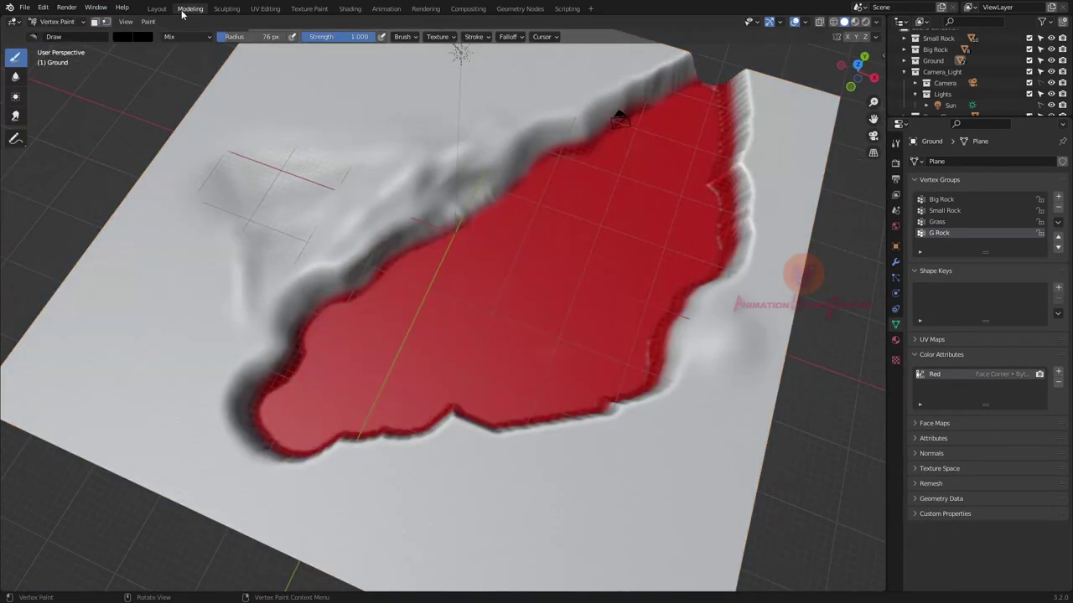
Paint dark over the red strokes from top view and set the Mapping scale to 5
drag(347, 315, 285, 415)
key(KP_7)
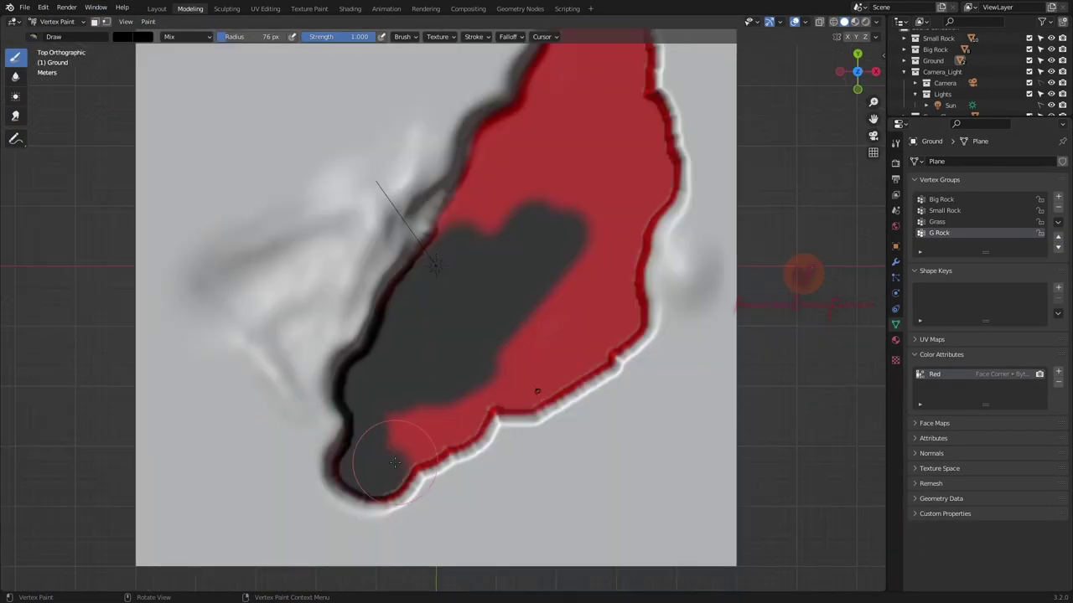
drag(497, 266, 524, 181)
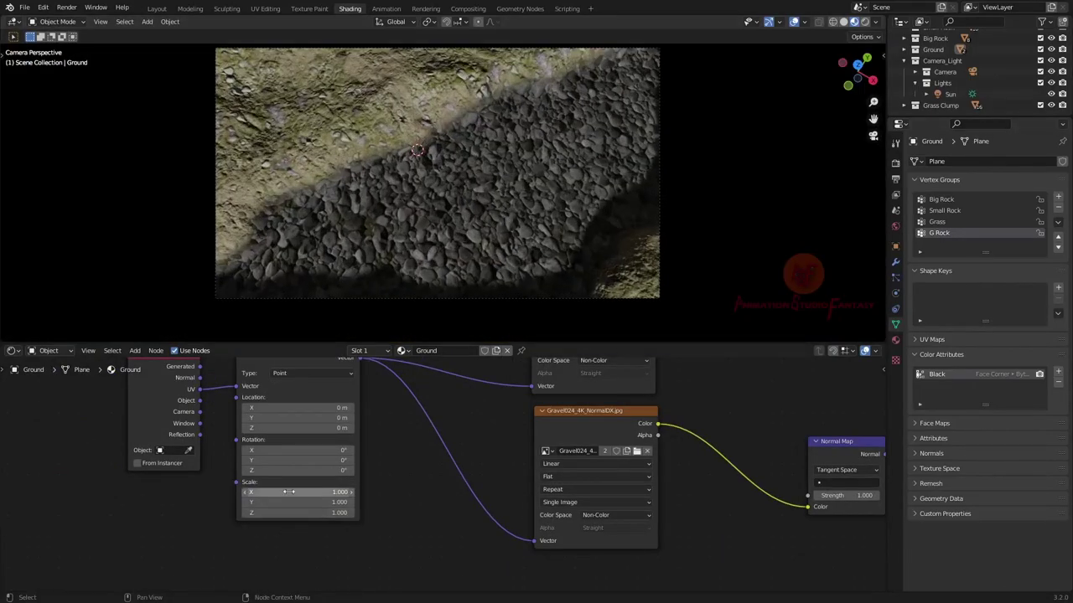
drag(277, 492, 287, 492)
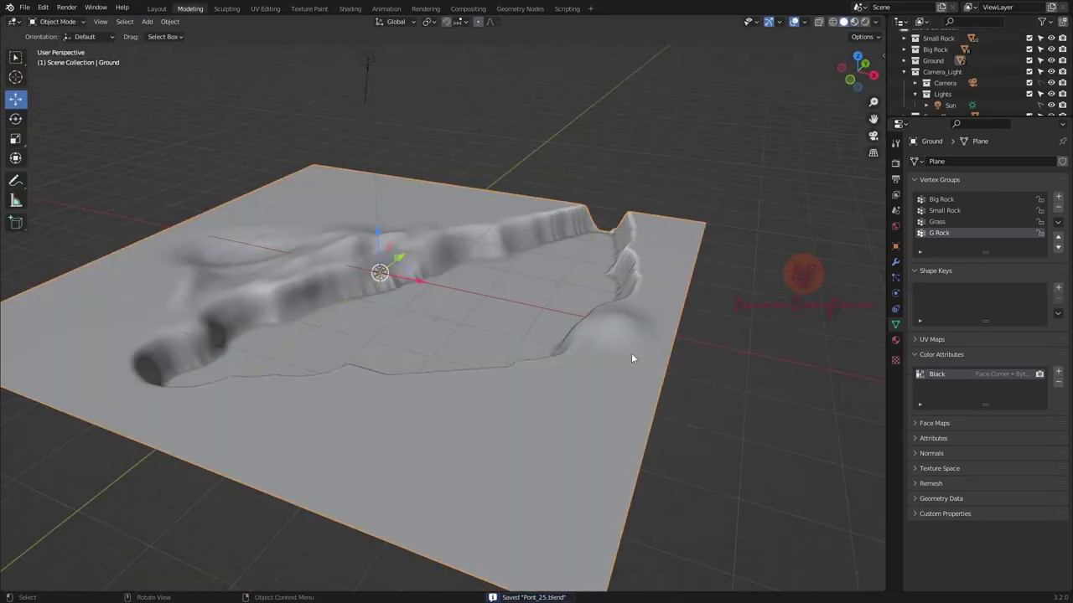
Add a Displace modifier to the Ground object
click(895, 262)
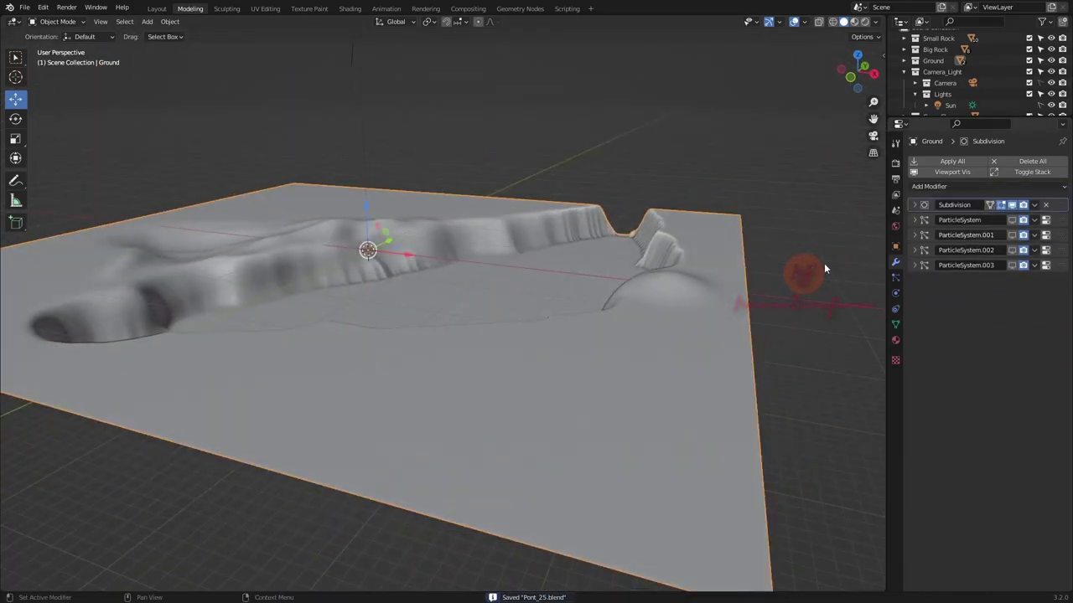
click(928, 186)
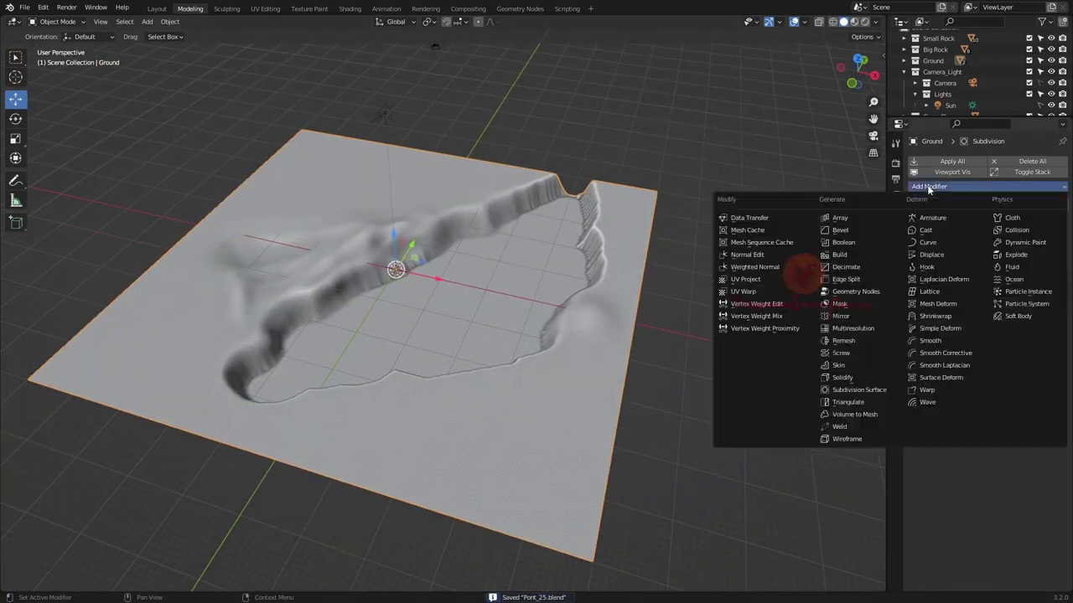
click(923, 254)
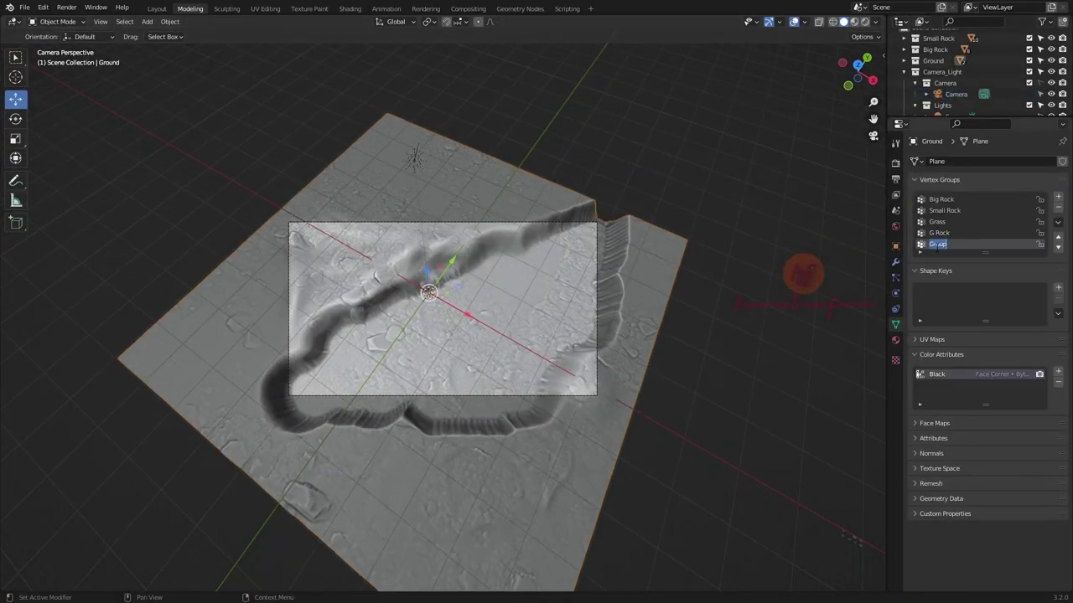
Switch the ground to Weight Paint mode and show its vertex groups
click(75, 85)
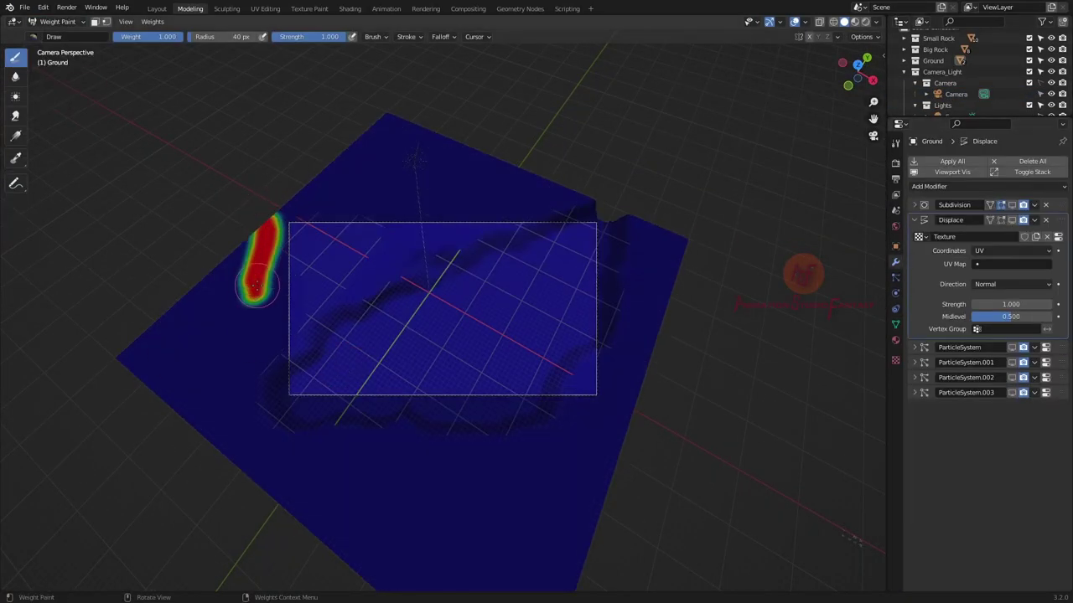
click(61, 83)
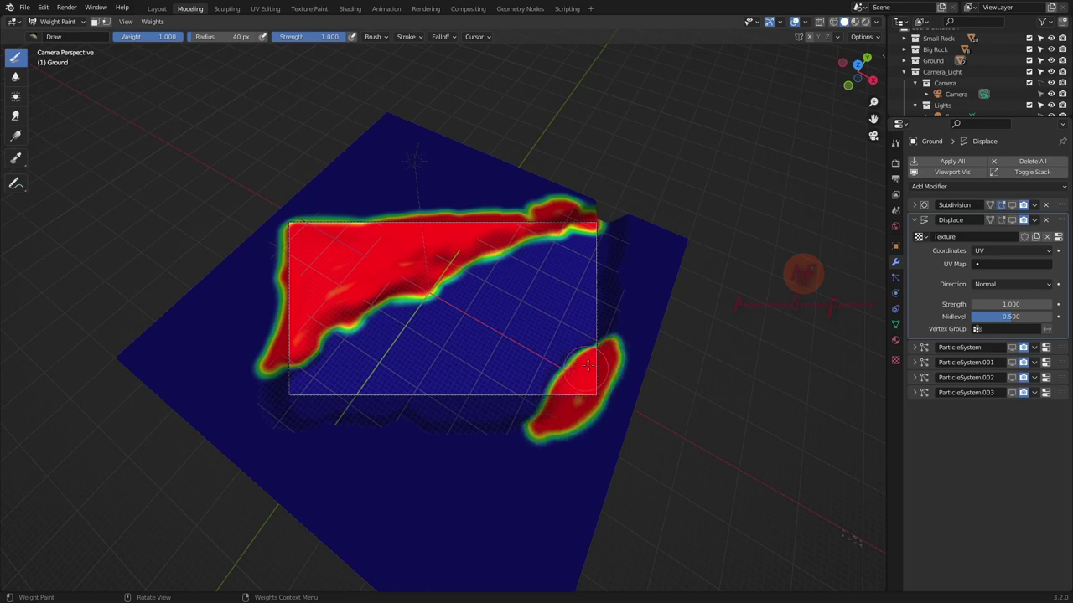
click(895, 324)
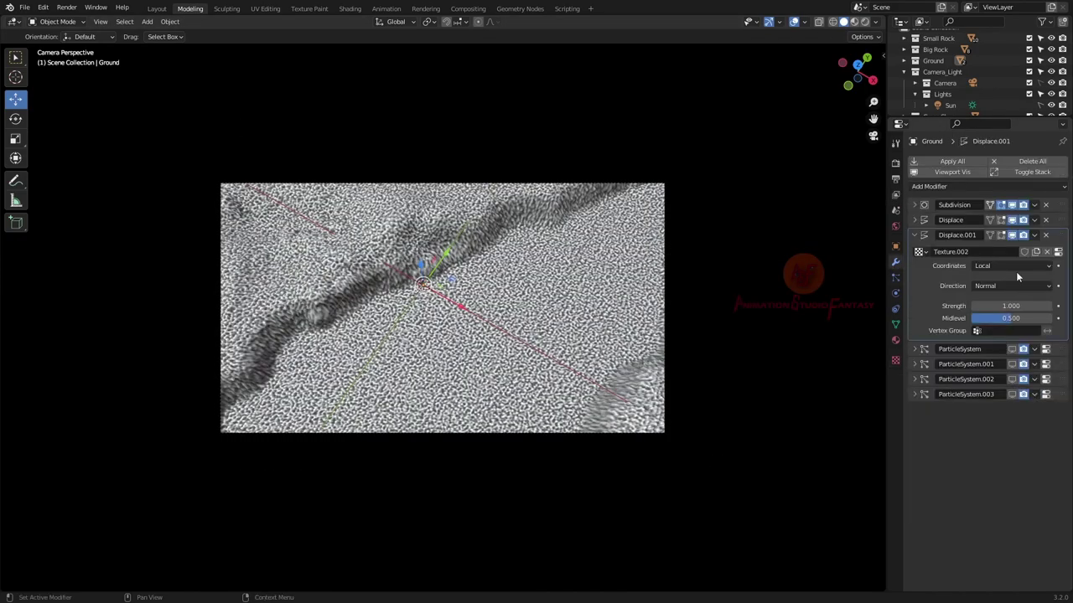
Limit the second Displace to the P Dis group and set its strength to 3.000
click(952, 417)
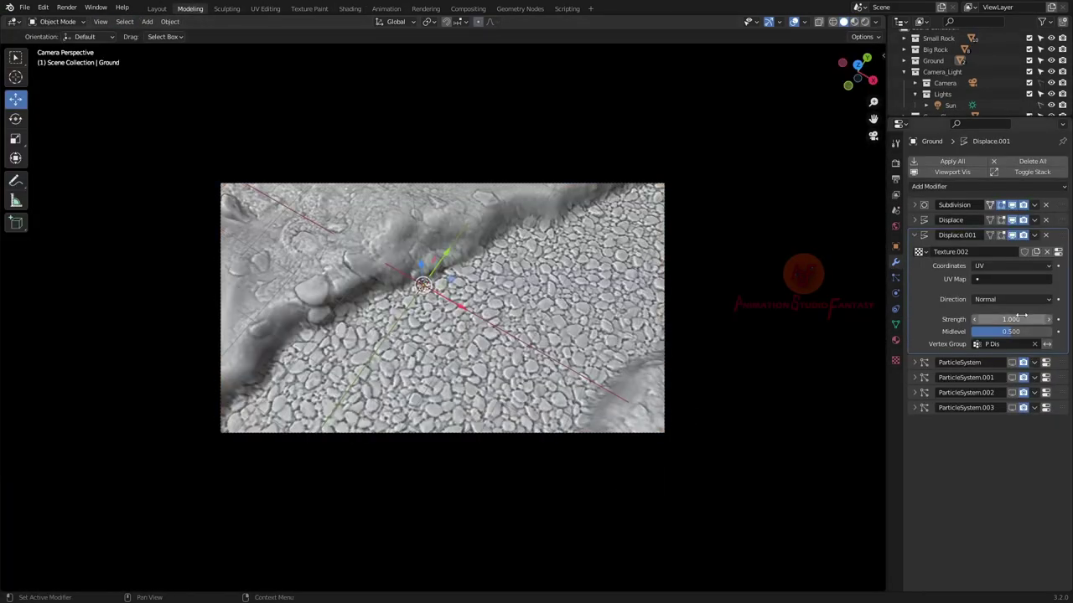
mouse_move(1022, 320)
mouse_down()
mouse_move(1043, 319)
mouse_move(976, 332)
mouse_up()
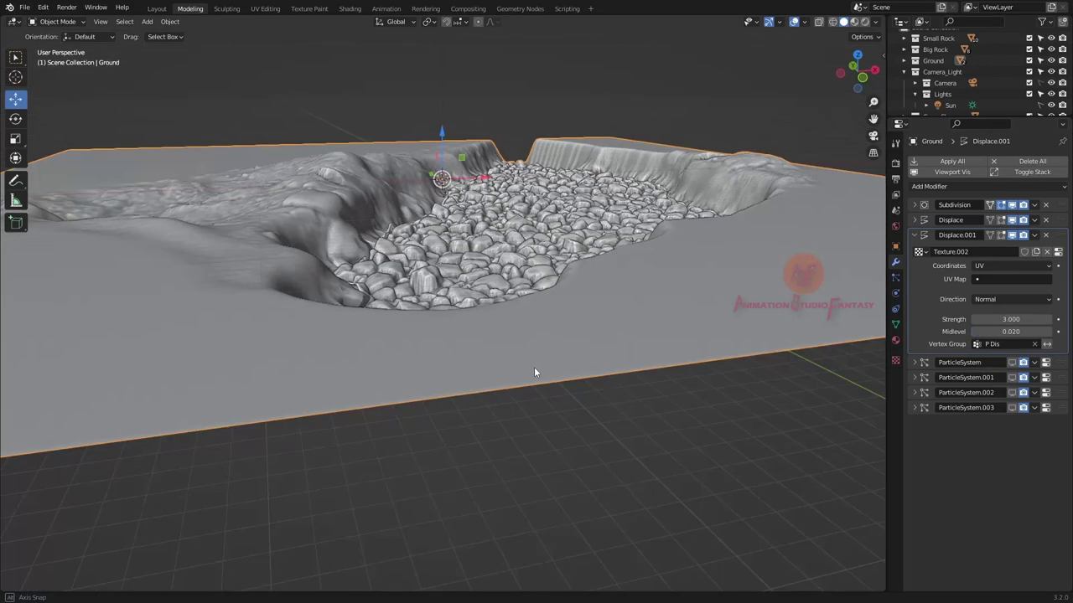
Add a UV map named PebUV and unwrap the ground into it
key(Tab)
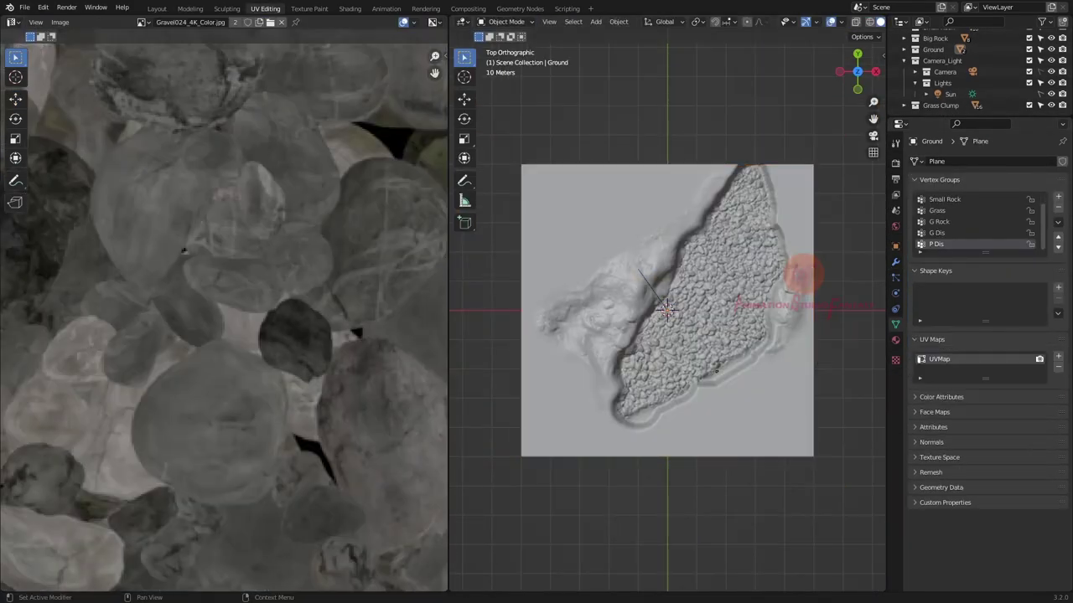
text(UV)
key(Return)
key(Tab)
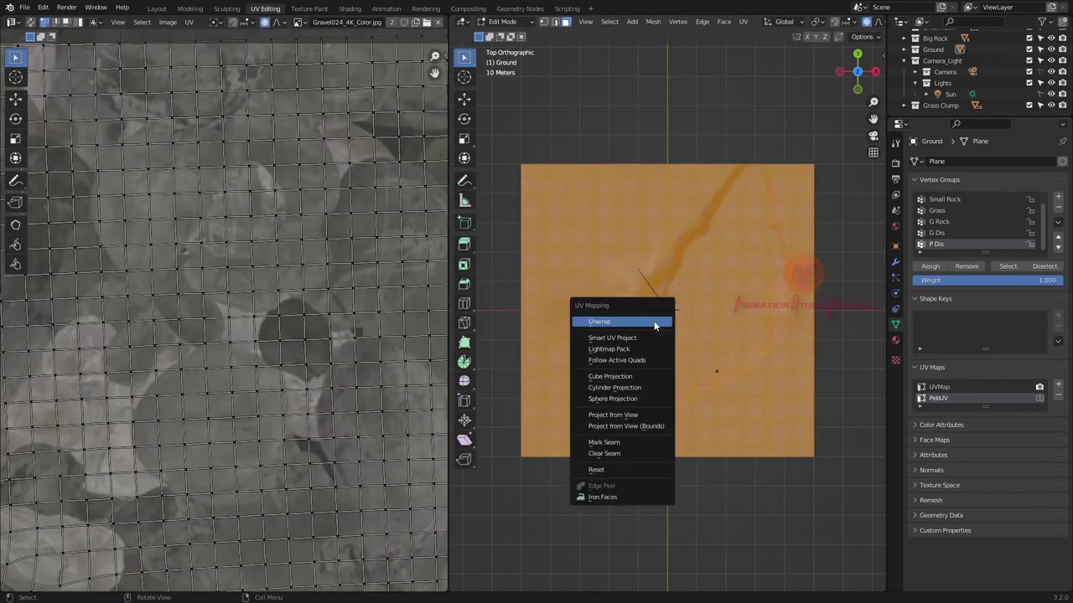
click(653, 327)
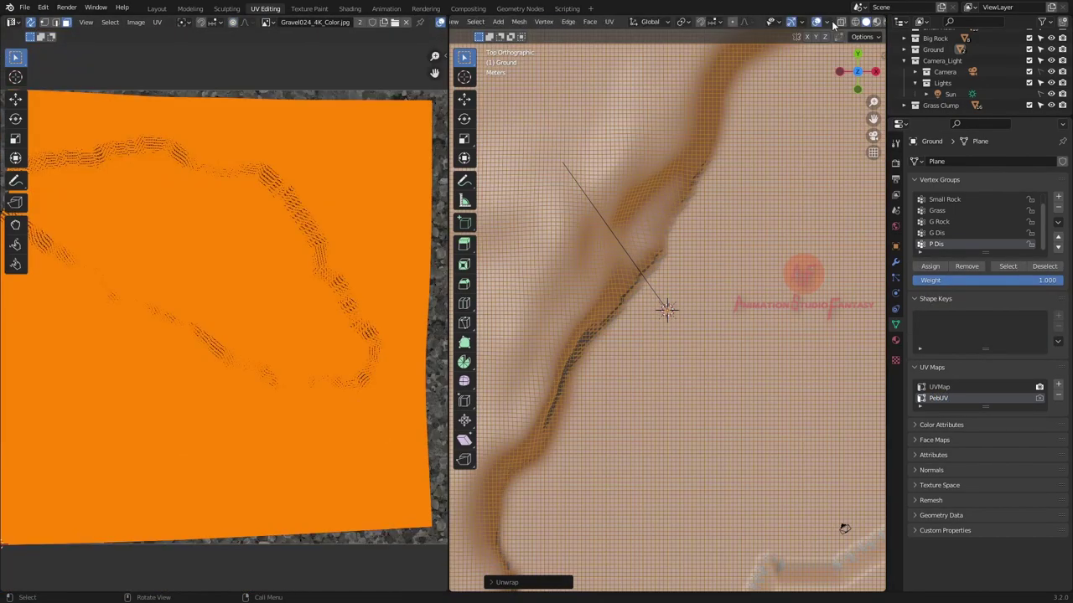
In Shading, add a UV Map node for the gravel textures and view through the camera
click(875, 21)
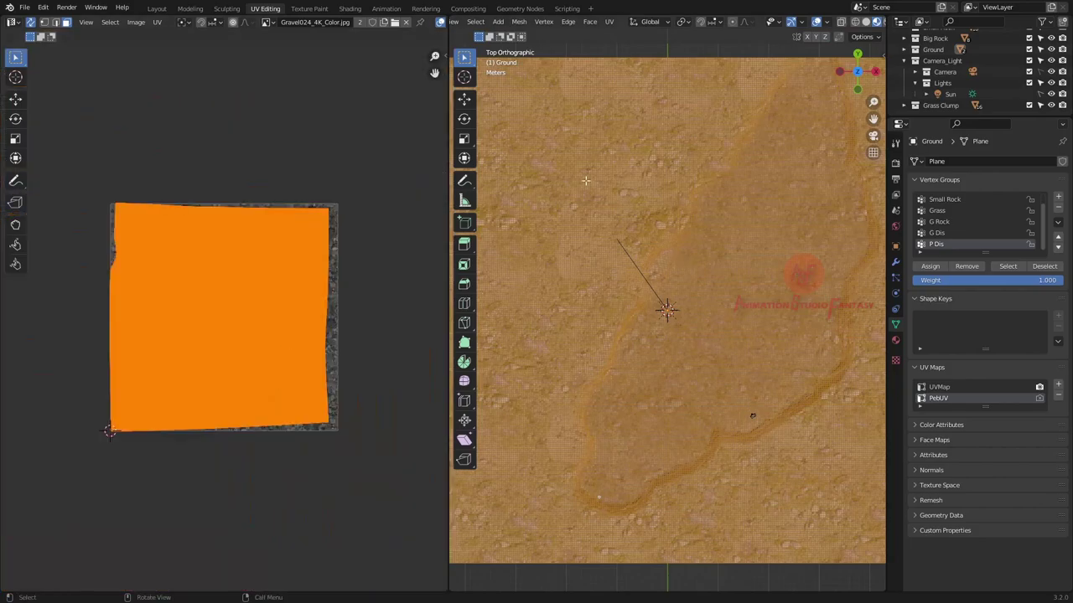
click(349, 9)
scroll(358, 425, up, 3)
key(shift+a)
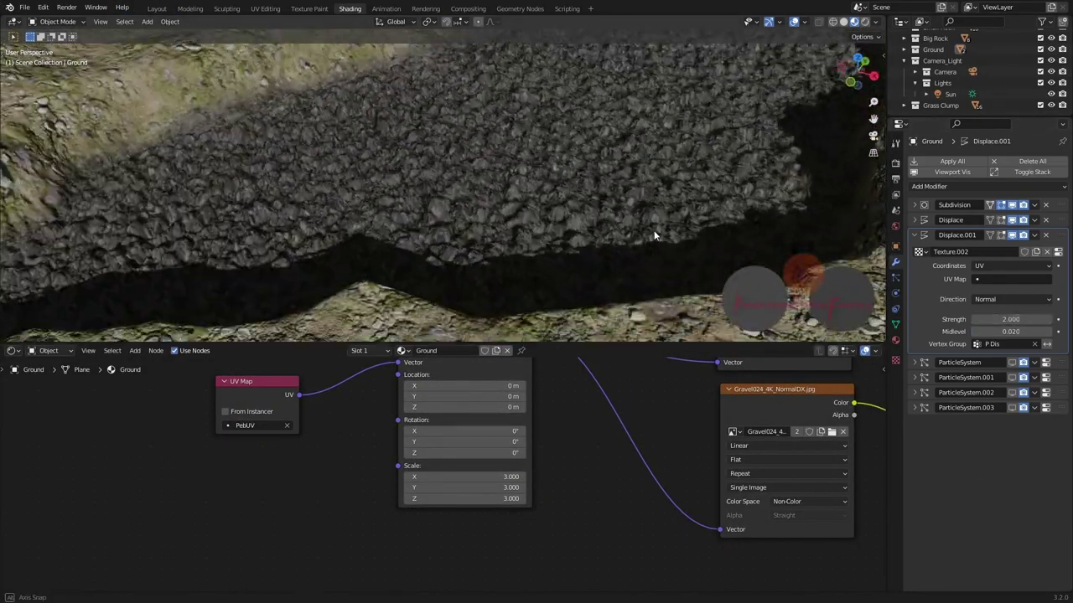
key(KP_0)
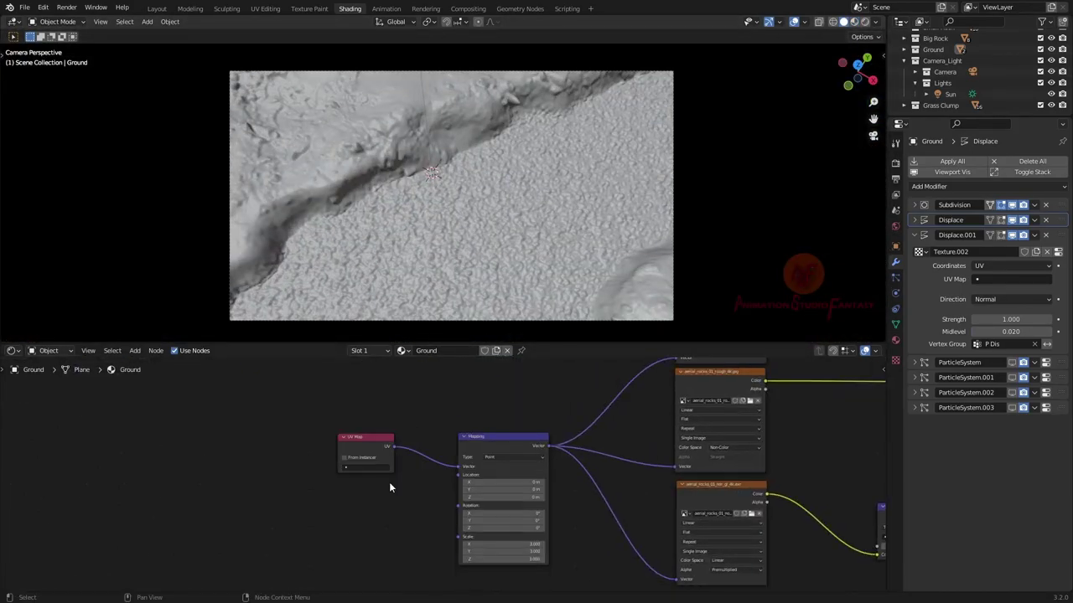
Toggle the first Displace modifier's viewport visibility and return the ground to Object Mode
click(1033, 223)
click(1014, 220)
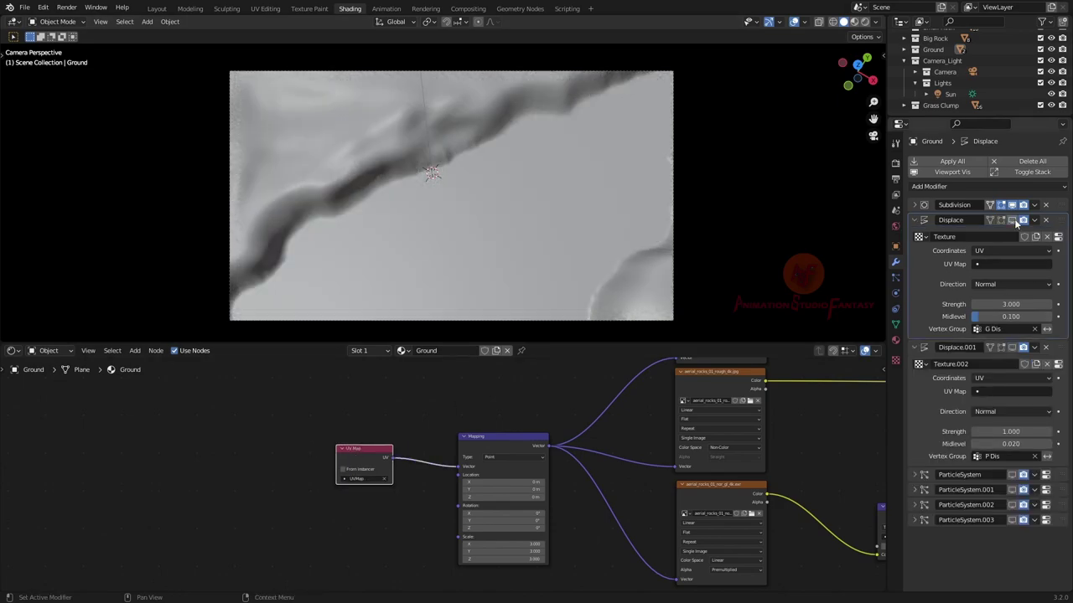
scroll(496, 523, up, 2)
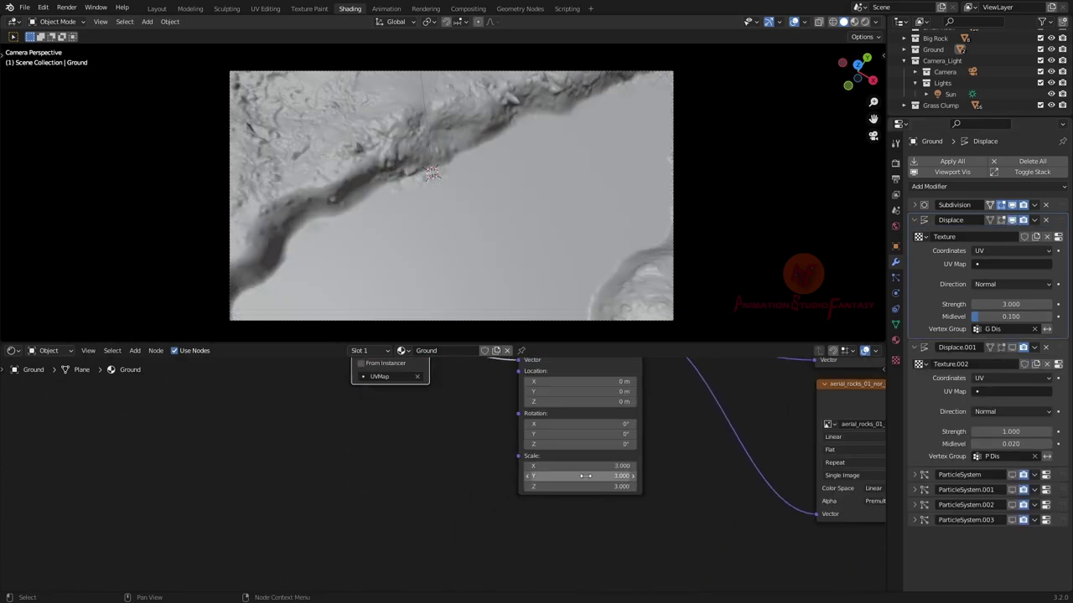
click(262, 10)
click(667, 205)
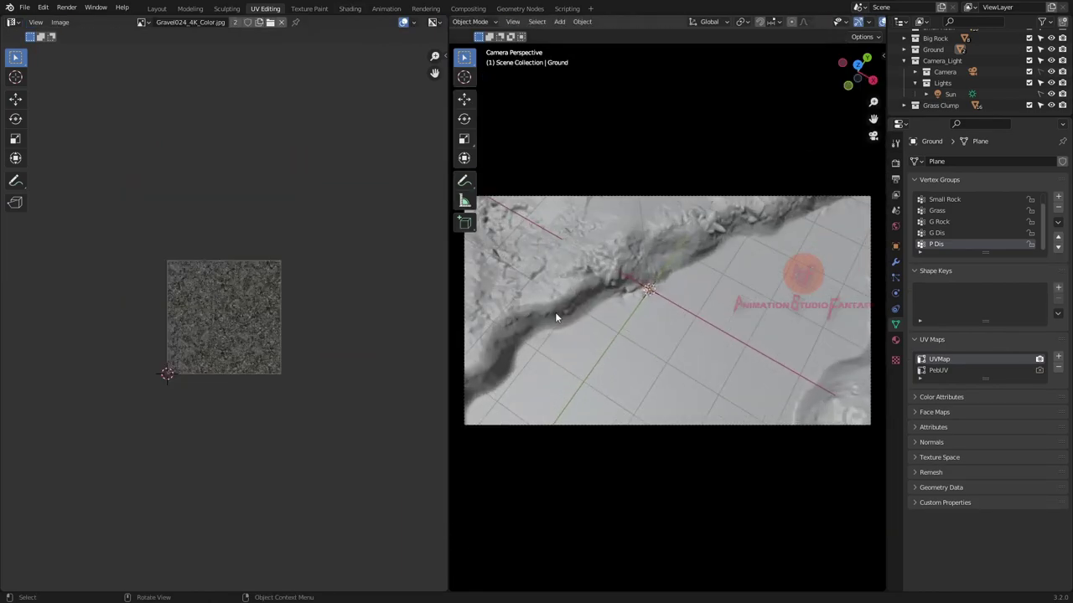
click(349, 8)
Save the file, frame the row of rocks and collapse the outliner entries
key(Home)
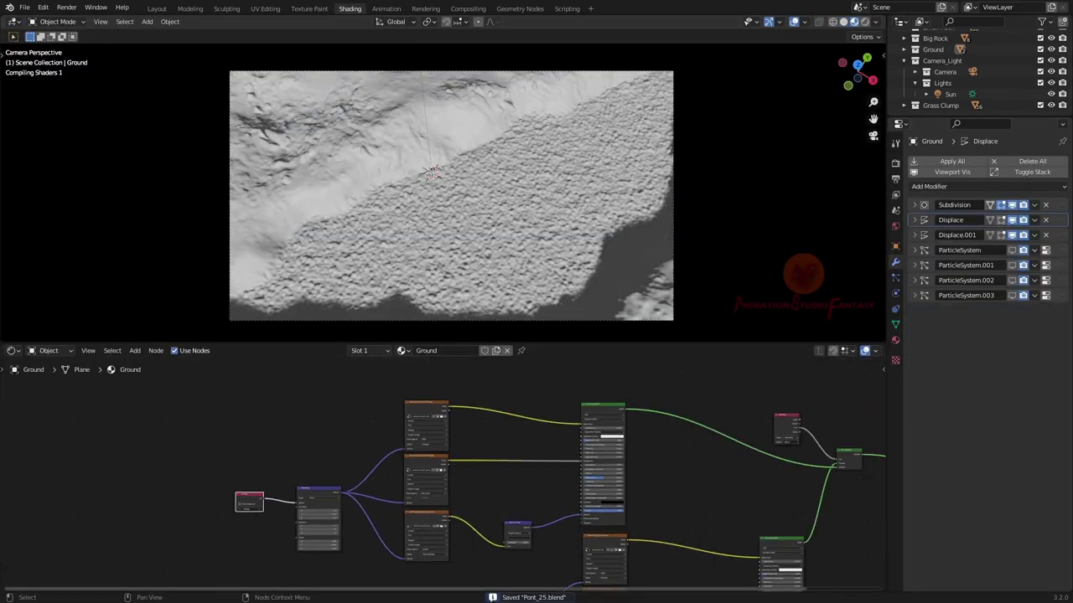
key(ctrl+s)
key(KP_Decimal)
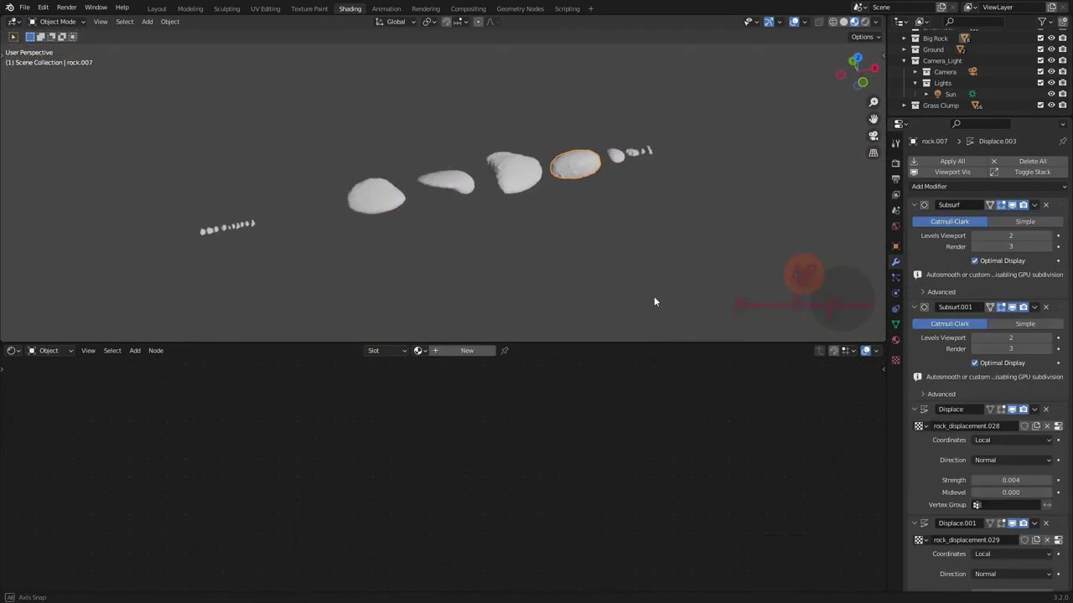
middle_drag(654, 296, 773, 227)
right_click(930, 47)
click(832, 149)
text(Rock)
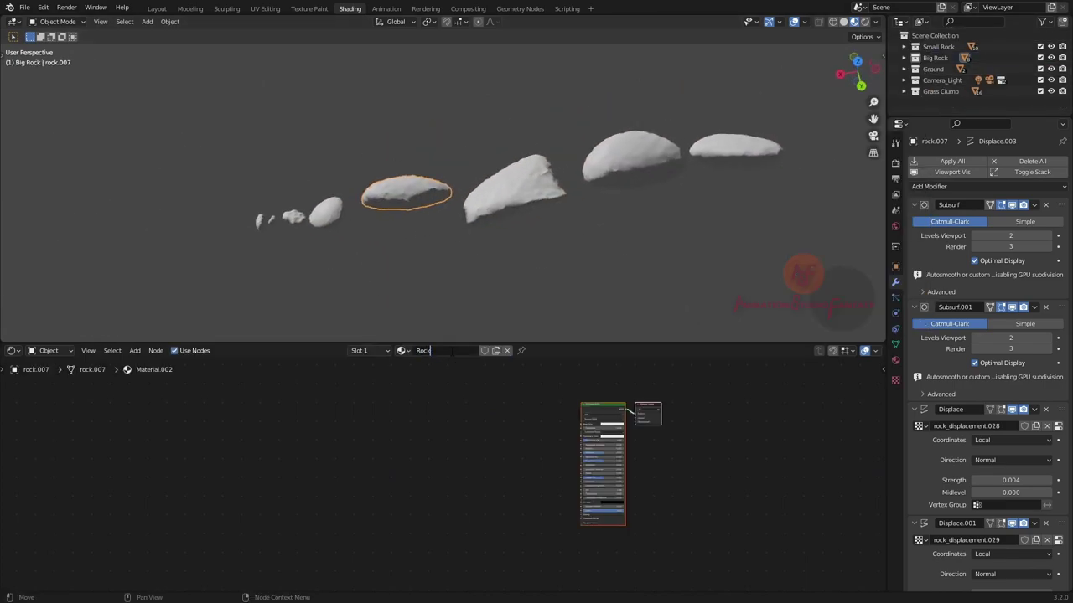
Name the rock material Rocks and load the mossy_rock_diff_4k.jpg colour image
text(s)
key(Return)
click(316, 416)
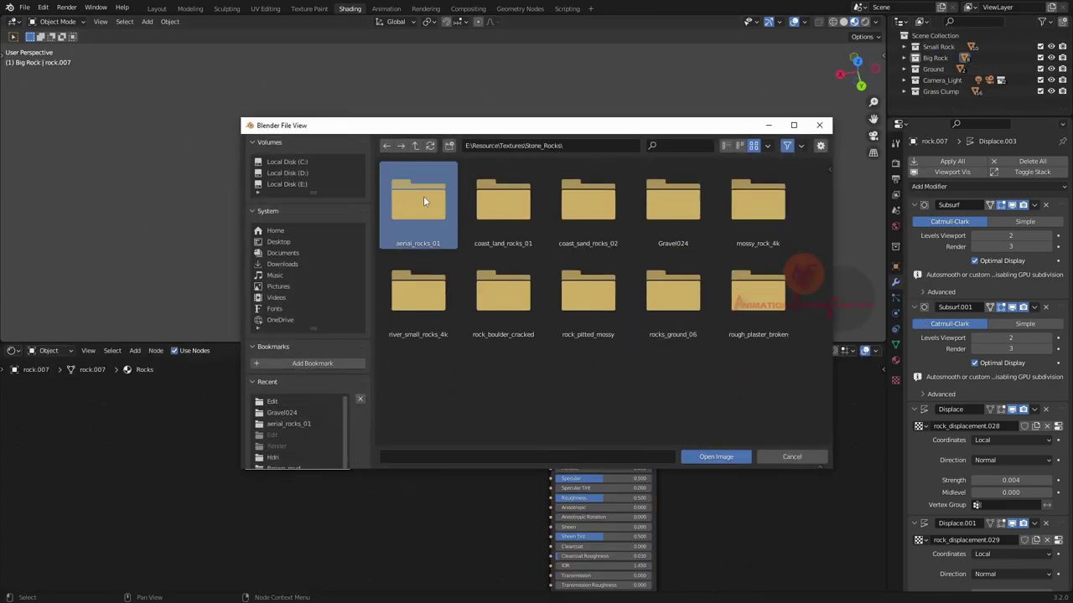
double_click(419, 303)
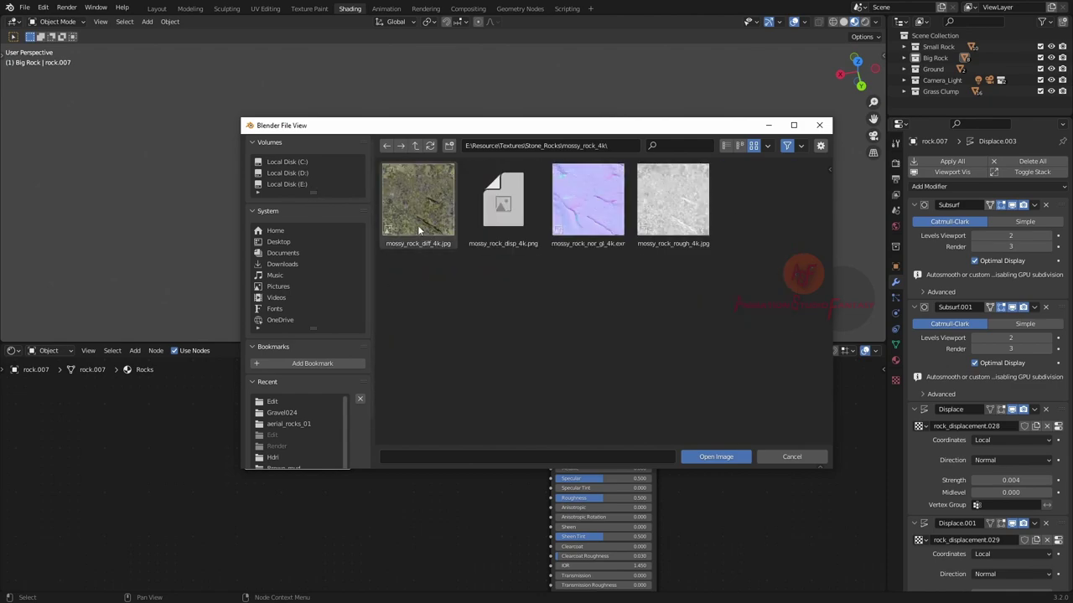
double_click(419, 201)
Add coordinate and mapping nodes, box-project the texture, and feed the roughness map into Roughness
key(ctrl+t)
drag(143, 438, 340, 530)
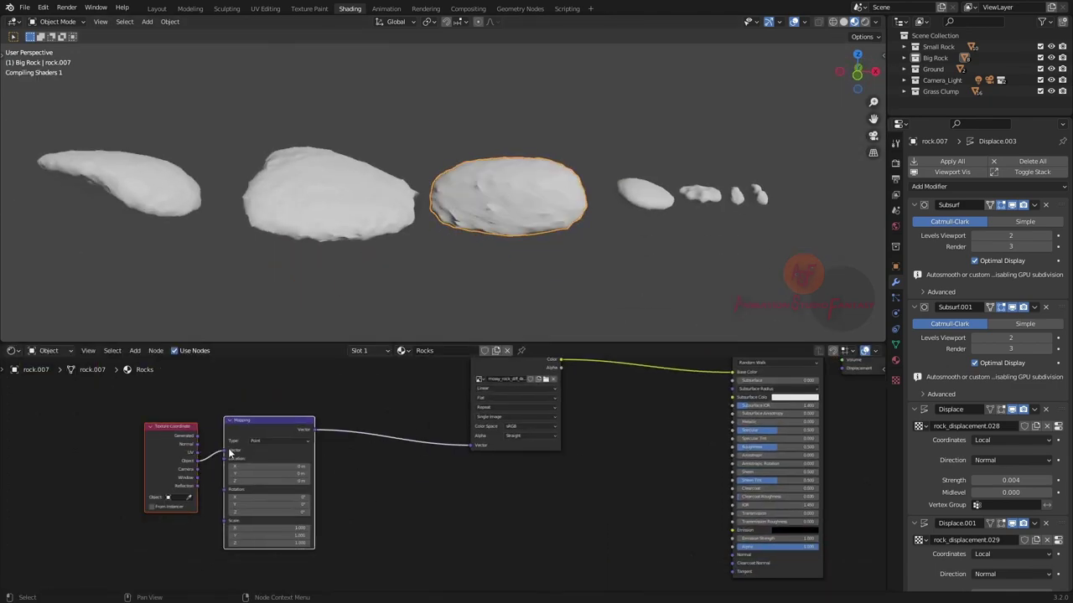
click(503, 457)
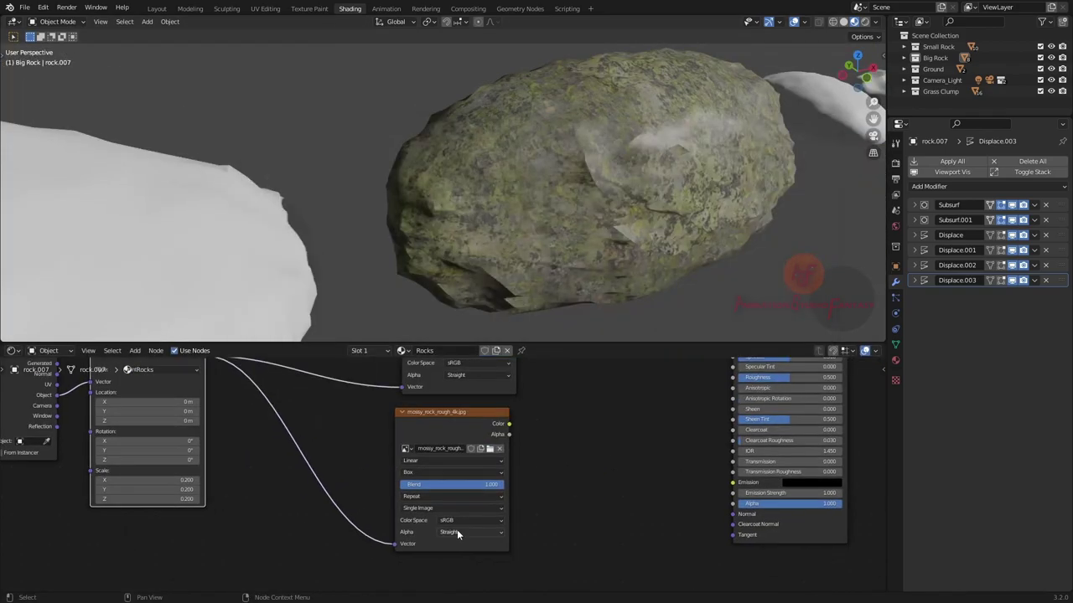
drag(733, 374, 732, 384)
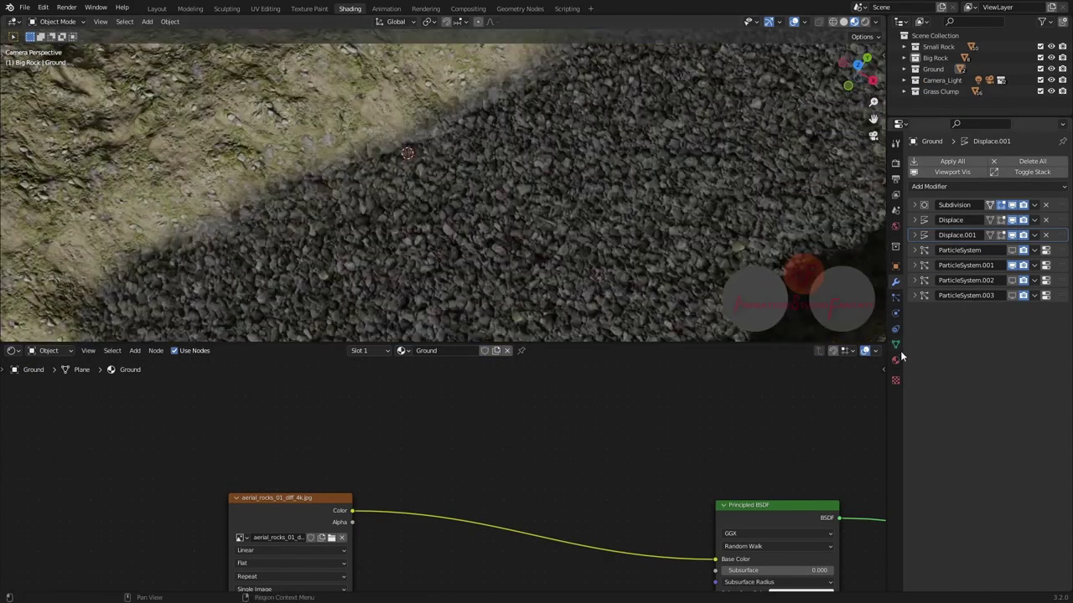
Inspect the Small Rock particle settings and collapse their viewport display panel
click(917, 427)
scroll(764, 193, down, 3)
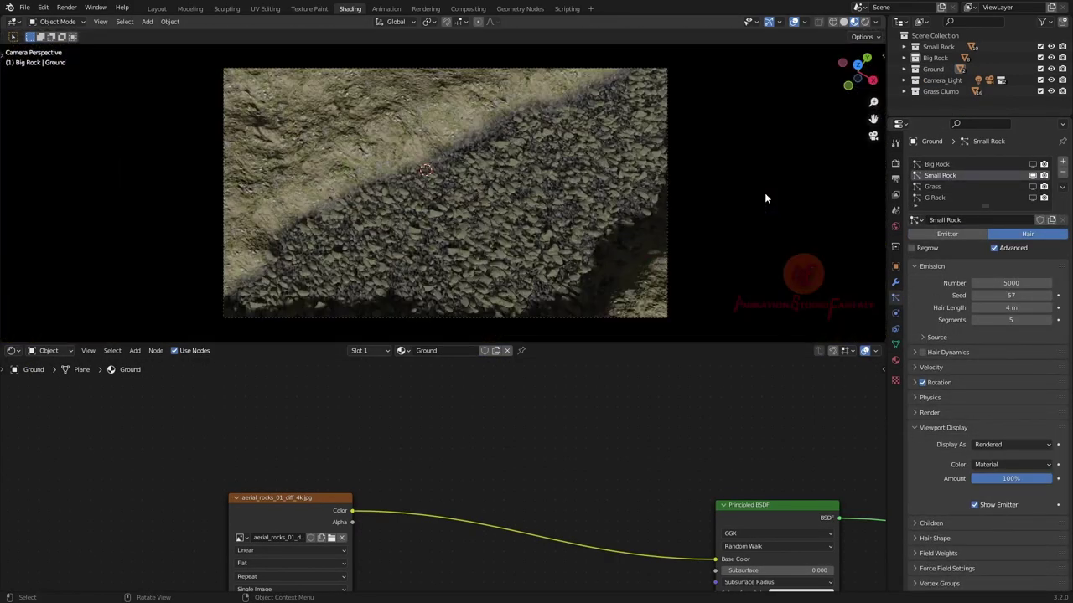
click(917, 431)
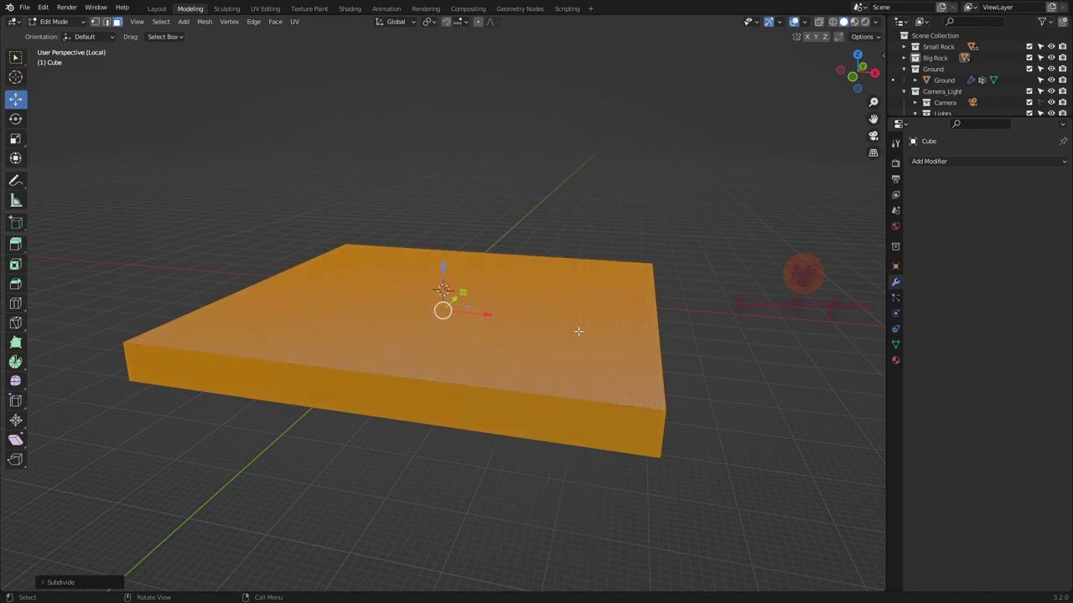
Set the slab's Displace modifier strength to 5.000 and save the project file
middle_drag(419, 352, 453, 380)
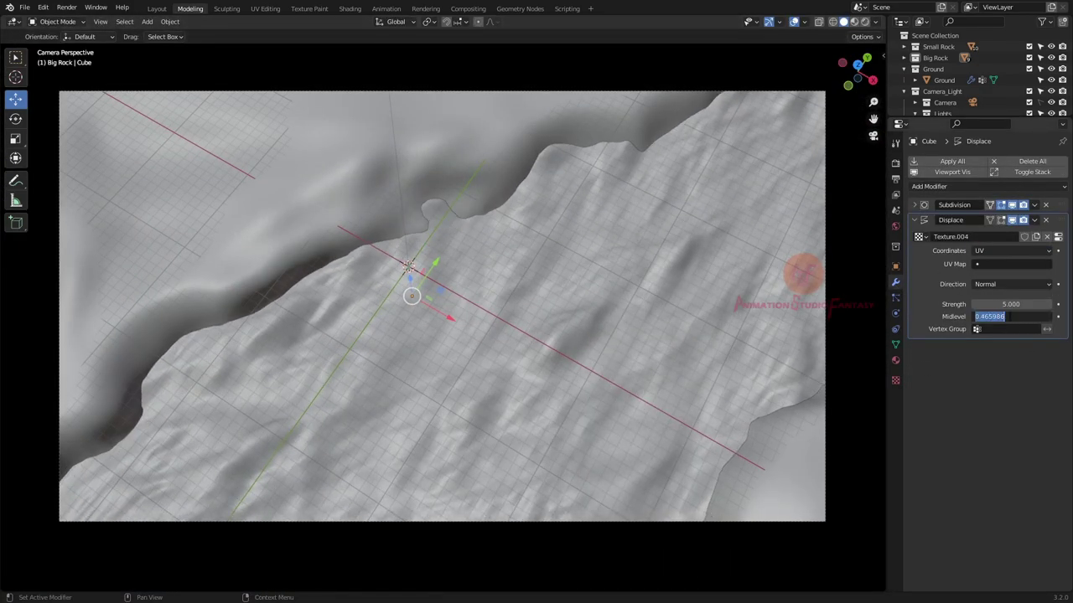
key(Return)
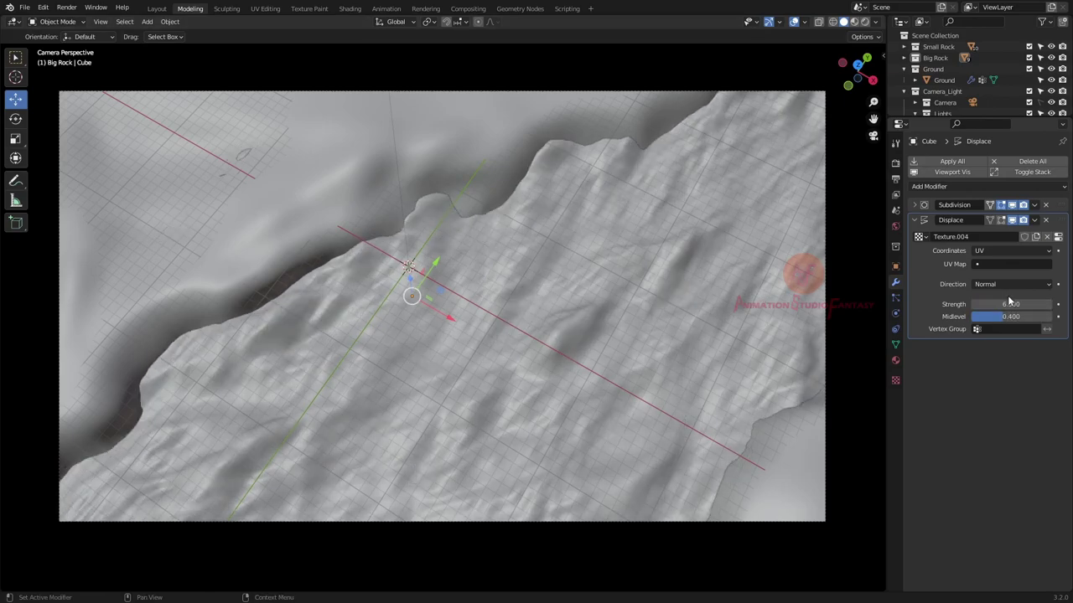
key(Return)
key(ctrl+s)
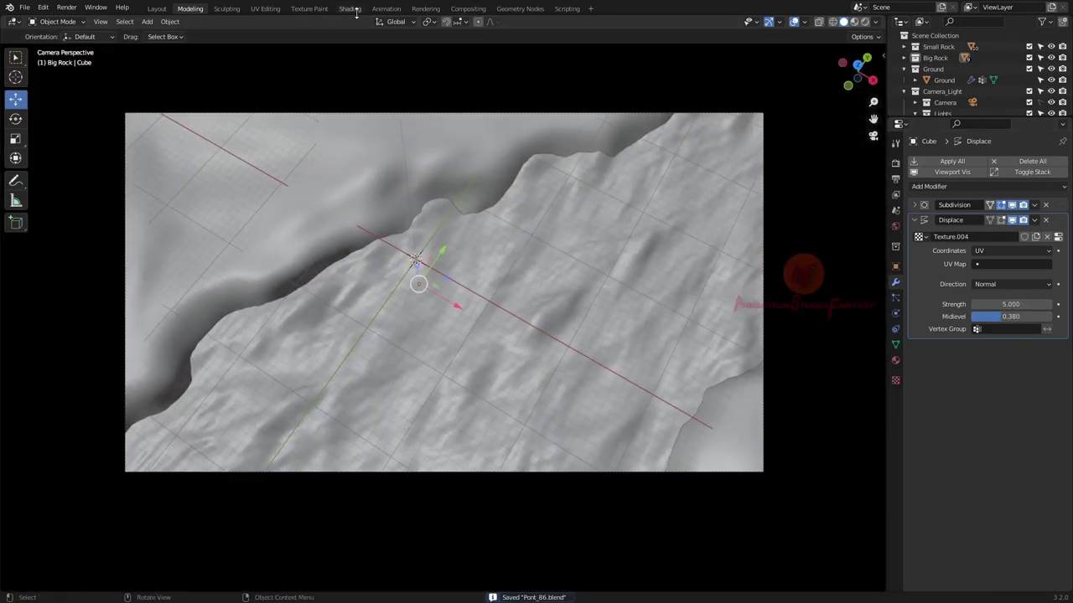
Link a Volume Absorption node into the water's Volume and toggle preview world lighting
click(349, 8)
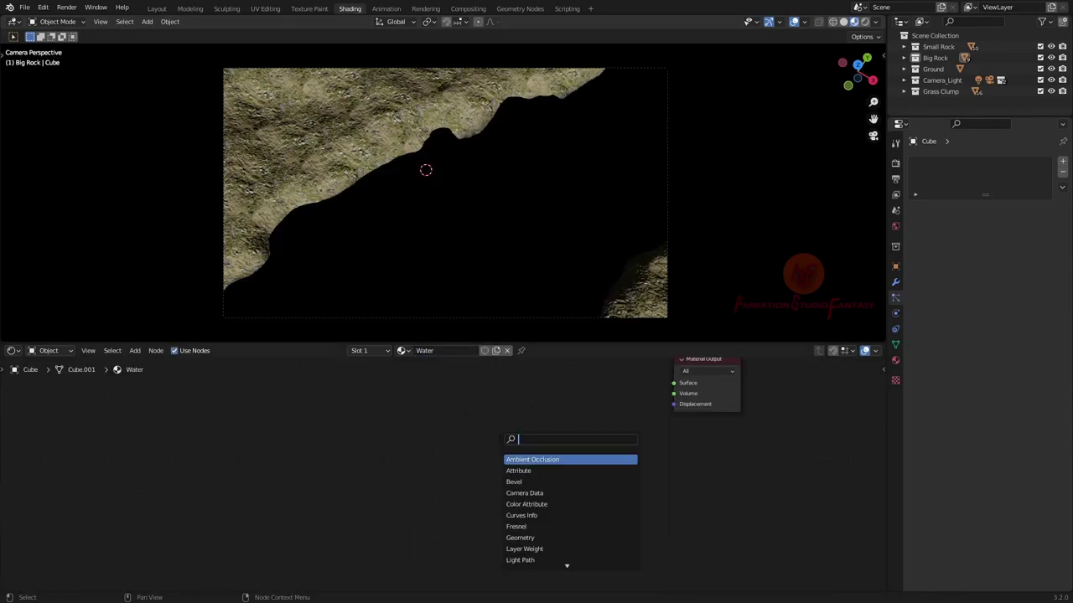
click(533, 493)
middle_drag(586, 209, 522, 236)
key(KP_Divide)
click(875, 21)
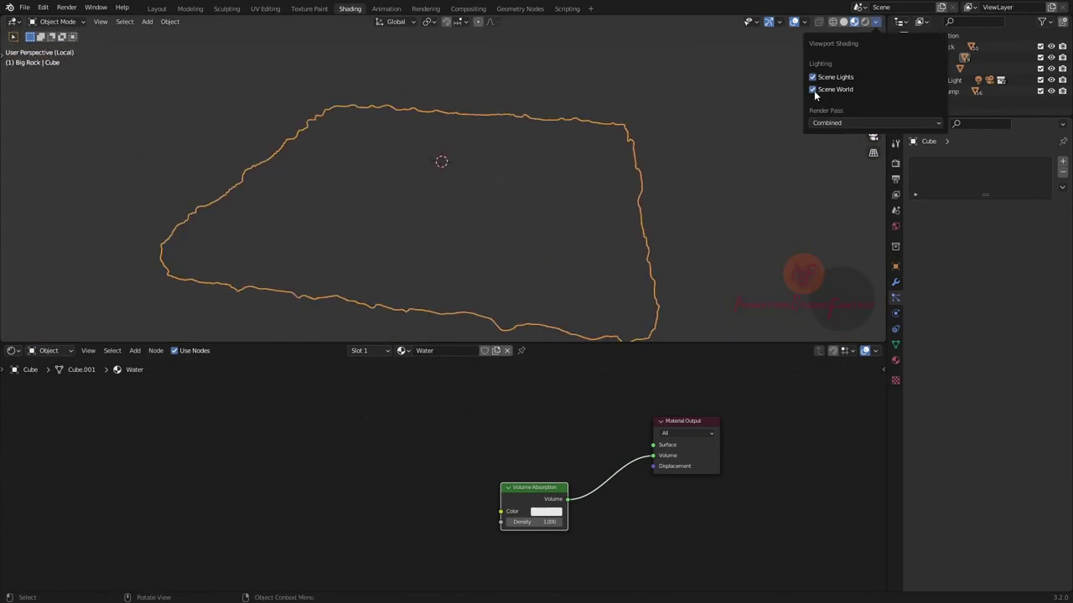
click(814, 89)
click(874, 22)
key(KP_Divide)
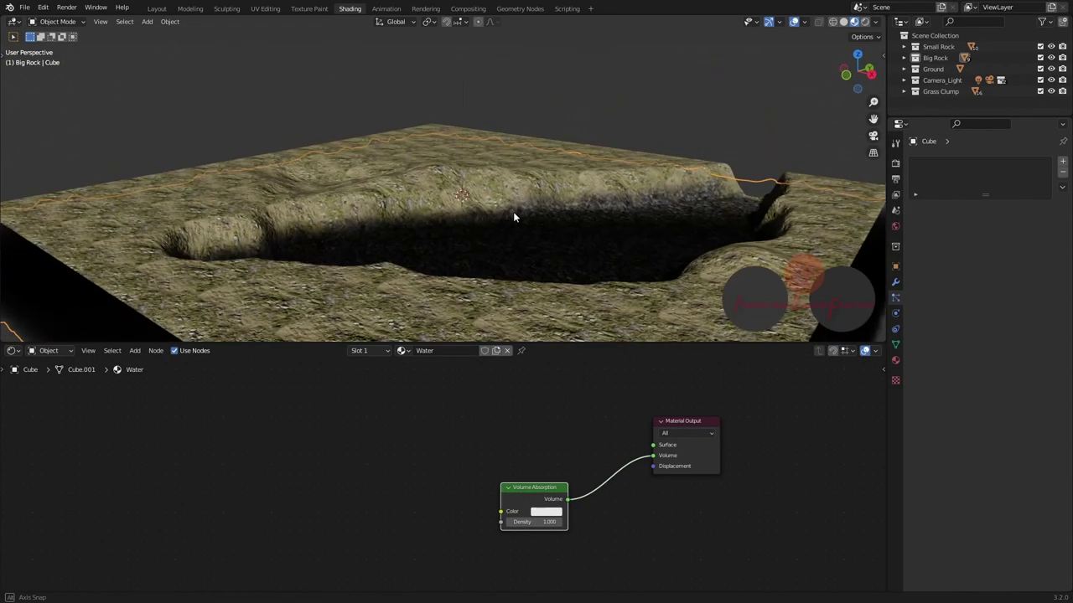
Connect a Glass BSDF to the Surface with IOR 1.333 and a darker colour
scroll(712, 507, up, 2)
mouse_move(420, 515)
mouse_down()
mouse_move(503, 422)
mouse_move(626, 467)
mouse_up()
text(glass)
key(Return)
double_click(465, 482)
text(1.333)
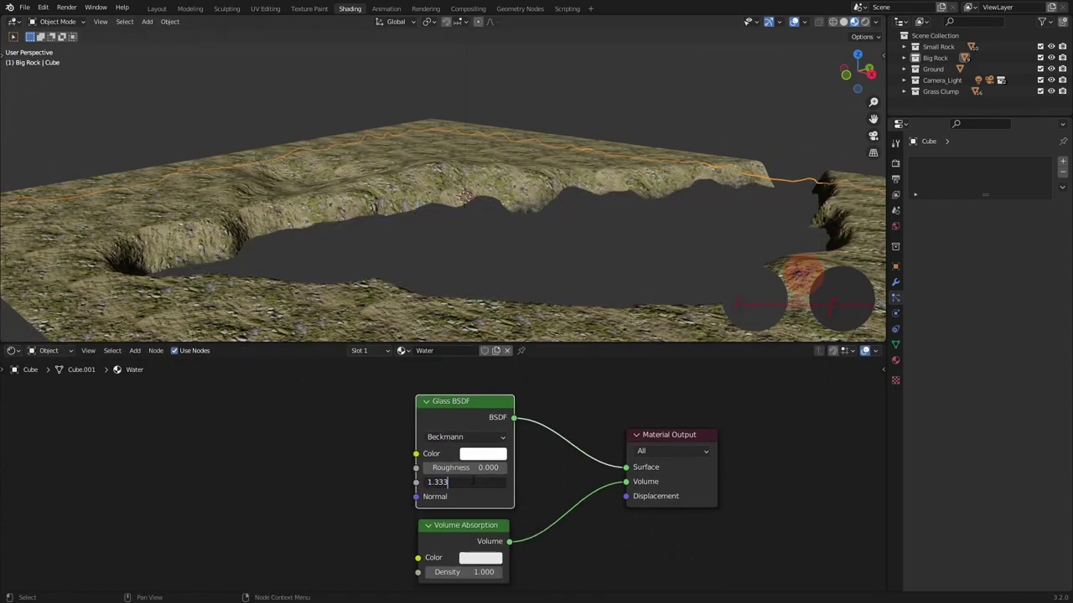
key(KP_0)
click(483, 454)
click(533, 285)
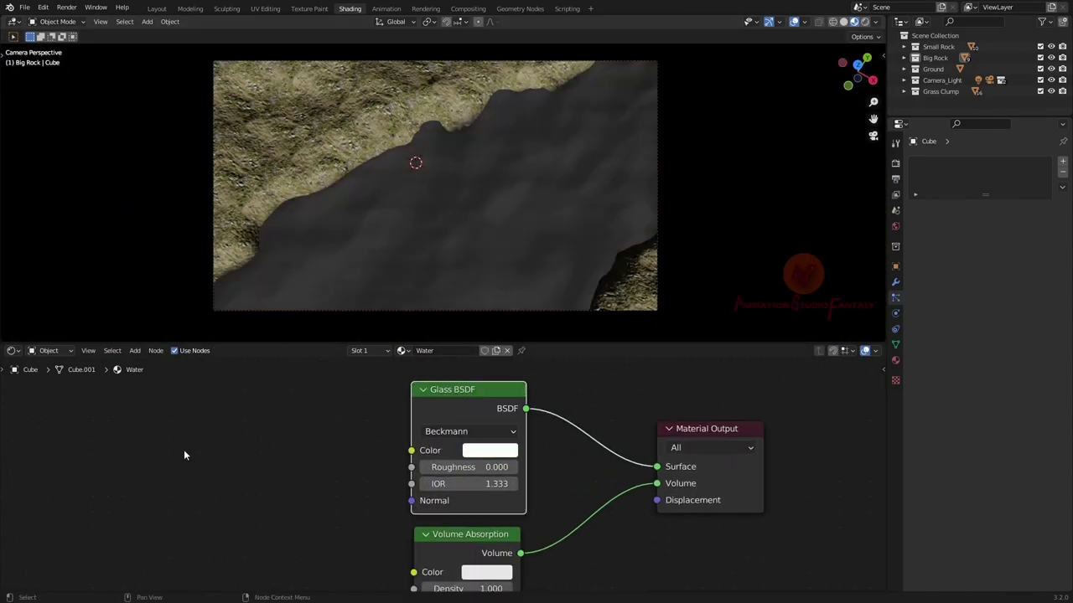
Add a Voronoi texture set to Distance to Edge and preview it on the water
scroll(341, 478, down, 4)
key(shift+a)
click(381, 486)
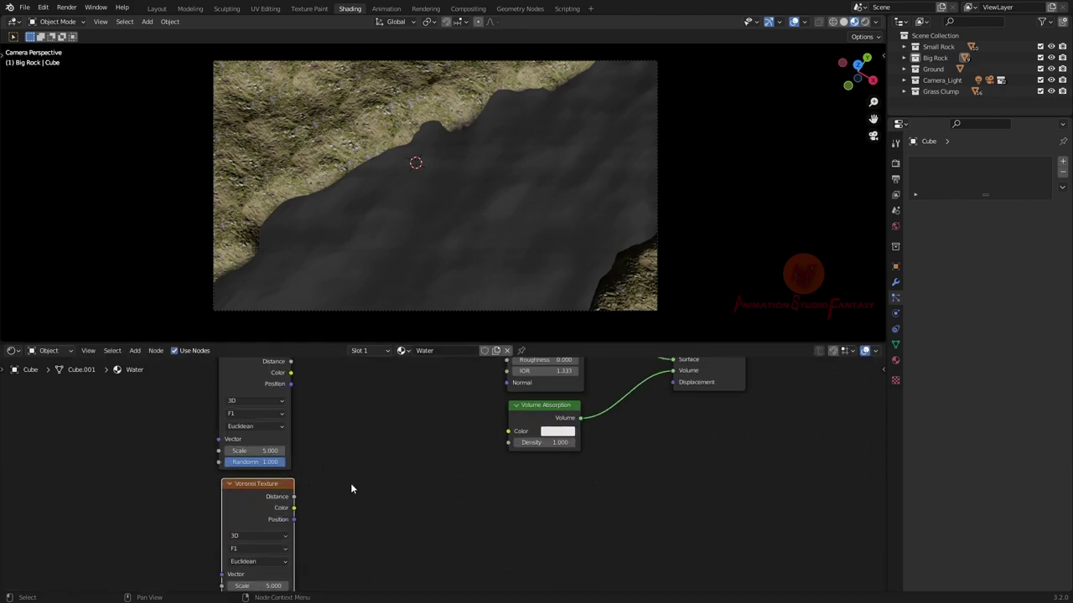
scroll(352, 453, up, 3)
click(368, 558)
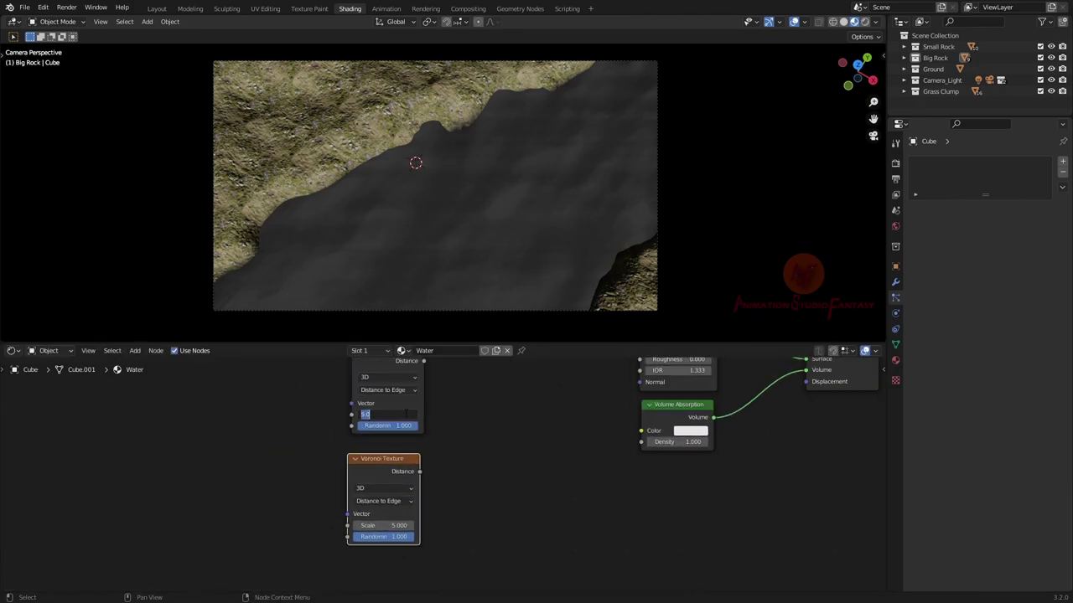
text(0.500)
ctrl+shift+click(382, 402)
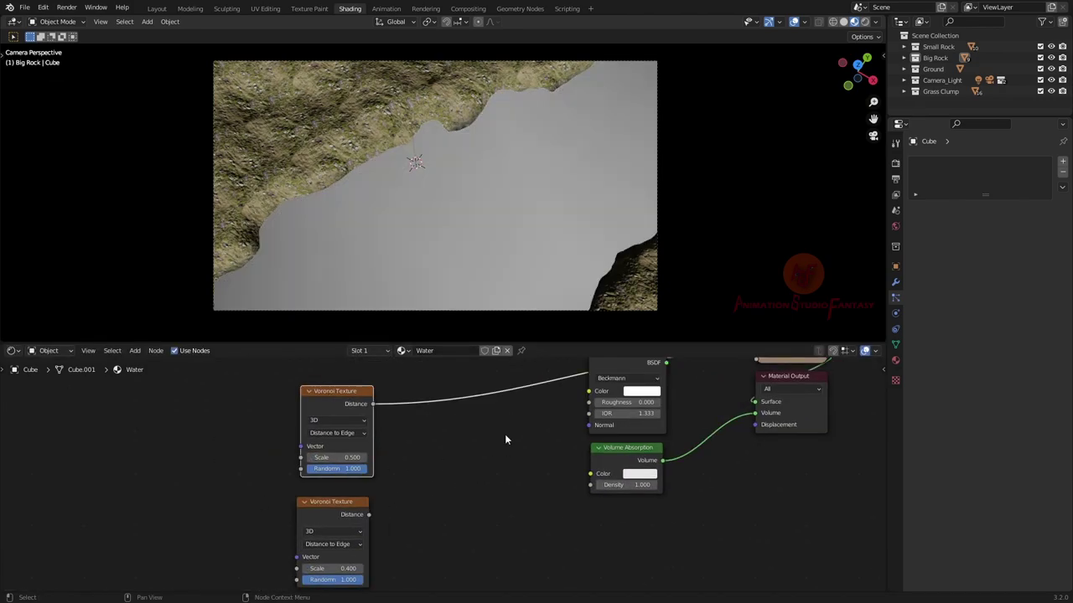
Insert a Greater Than math node with a 0.01 threshold for thin crack lines
key(shift+a)
click(542, 485)
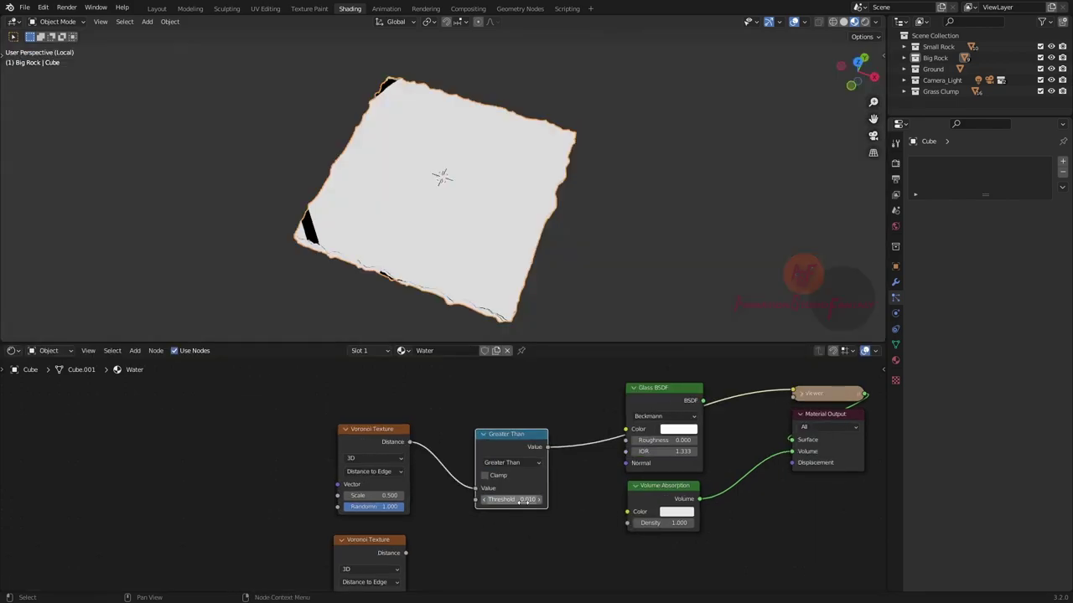
drag(494, 500, 542, 502)
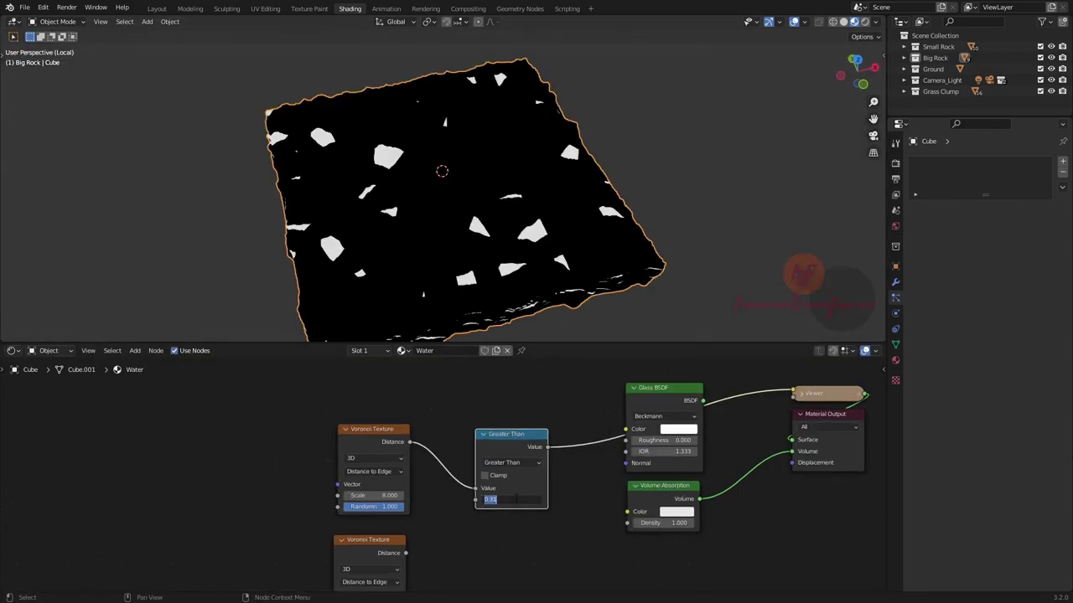
text(0.01)
key(Return)
Link a second Voronoi into the lower Greater Than and lower its scale for larger cracks
scroll(435, 503, up, 2)
click(444, 494)
mouse_move(497, 526)
mouse_down()
mouse_move(495, 513)
mouse_move(474, 530)
mouse_up()
scroll(609, 430, down, 2)
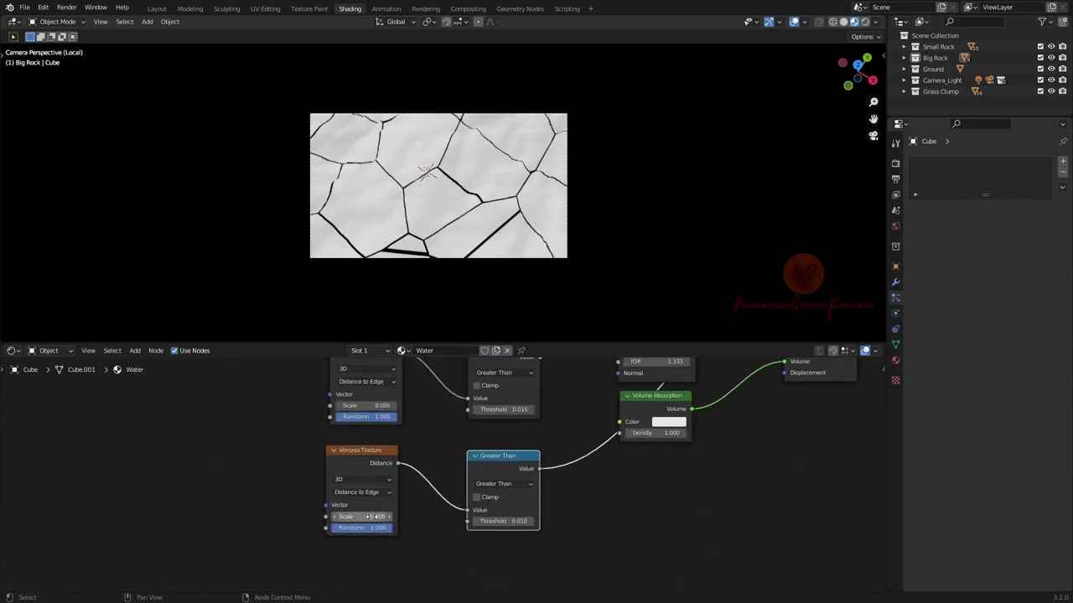
drag(369, 516, 348, 516)
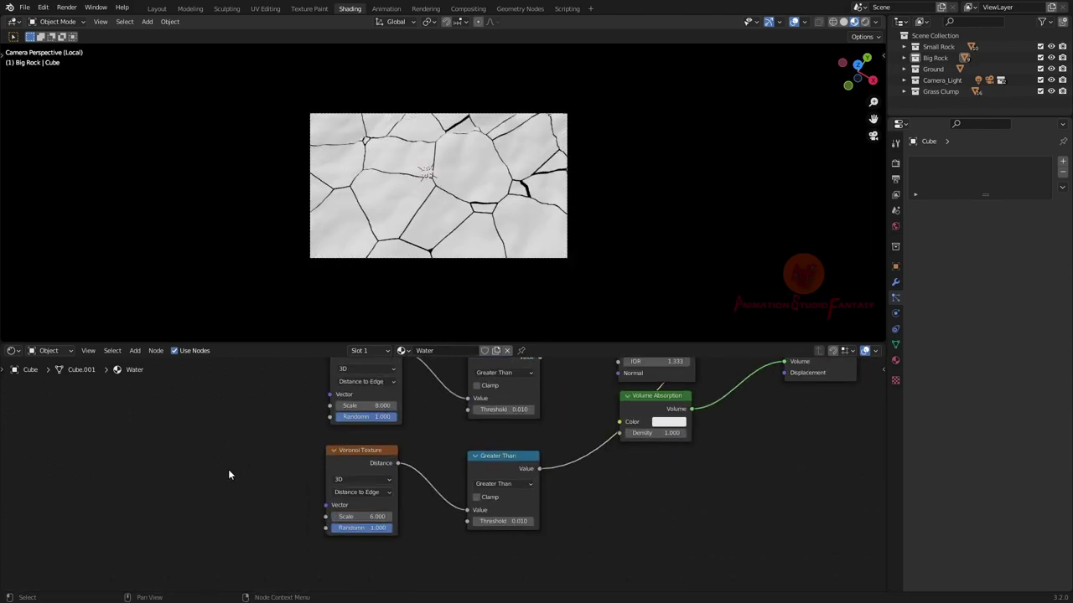
scroll(229, 475, down, 2)
Add a Multiply node combining both crack masks and a Noise Texture node
key(shift+a)
click(490, 482)
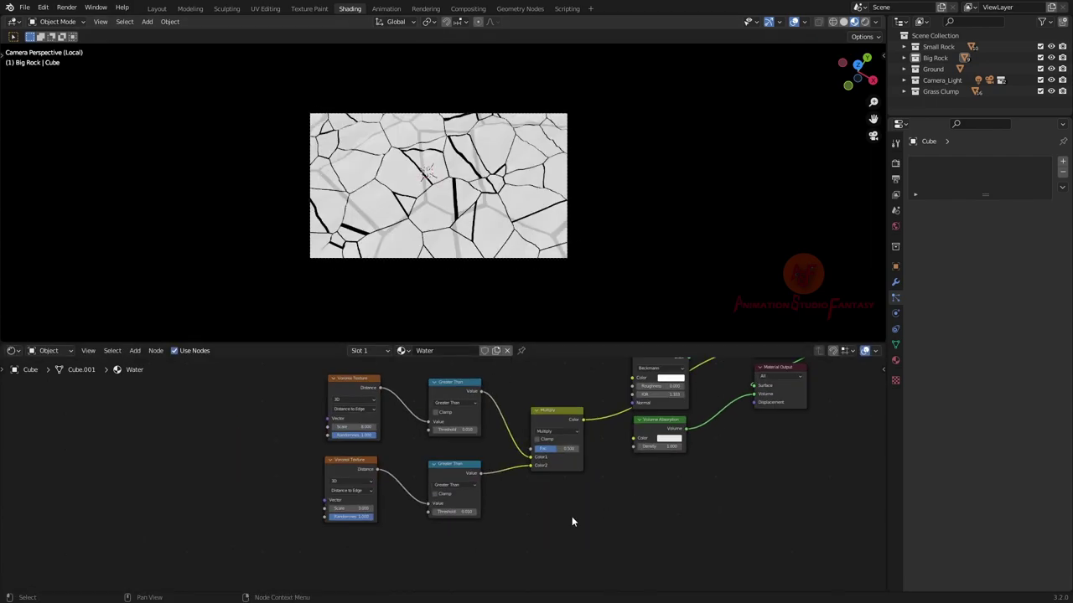
key(shift+a)
click(545, 578)
click(584, 476)
scroll(584, 476, up, 2)
scroll(501, 532, up, 1)
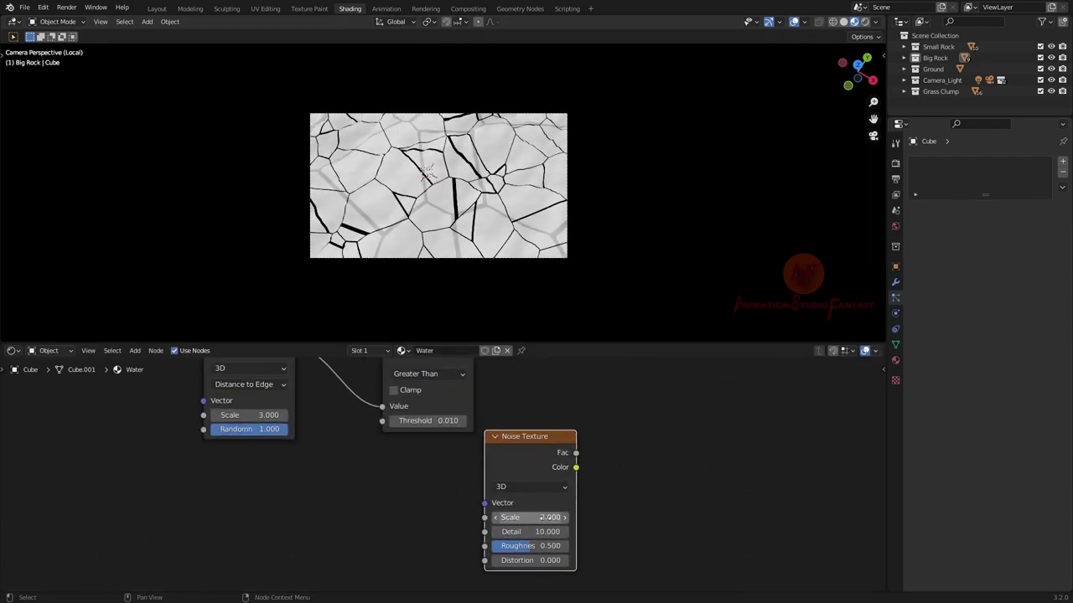
scroll(549, 517, down, 3)
Link the noise into the second Multiply, feed the crack mix into the shader, and save
drag(575, 450, 543, 459)
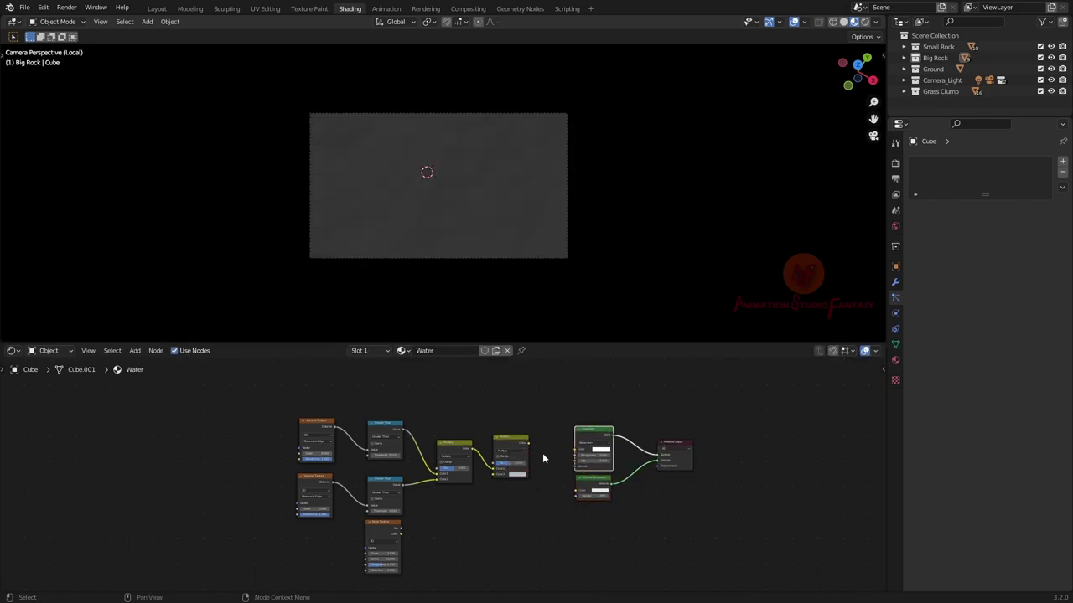
drag(670, 446, 658, 453)
drag(411, 515, 545, 419)
scroll(599, 509, down, 1)
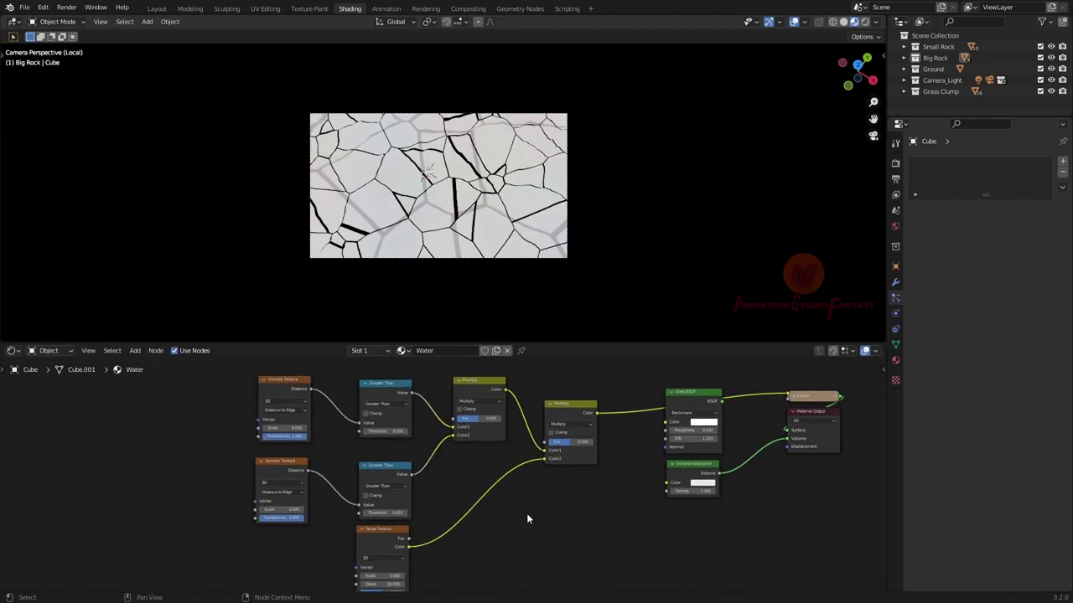
key(ctrl+s)
Add a Math node after the Multiply and set its operation to Arctan2
key(shift+a)
click(528, 483)
click(570, 419)
scroll(587, 423, up, 2)
click(579, 410)
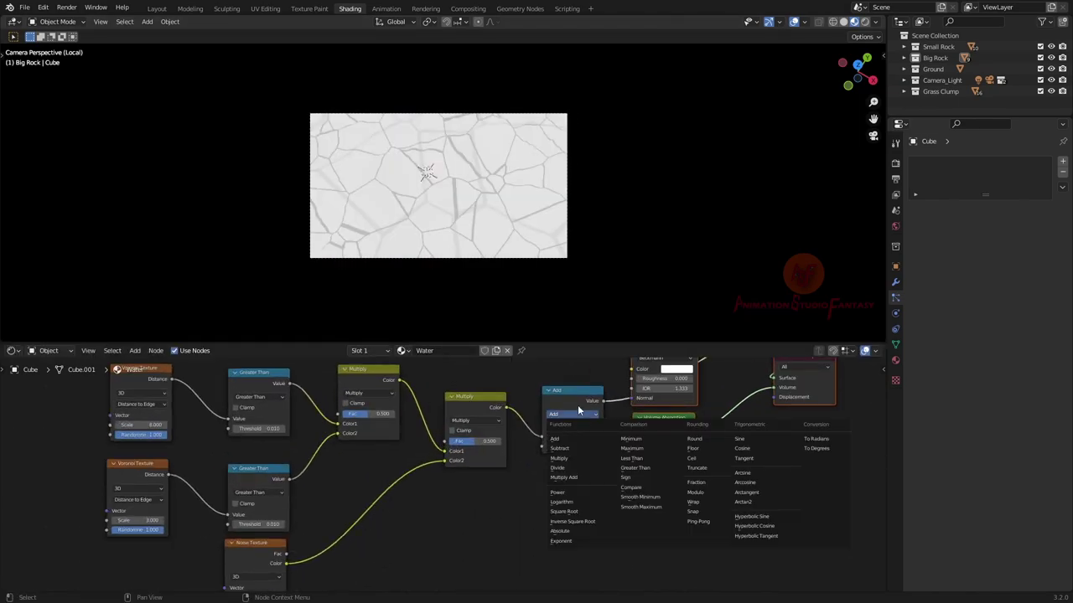
click(760, 503)
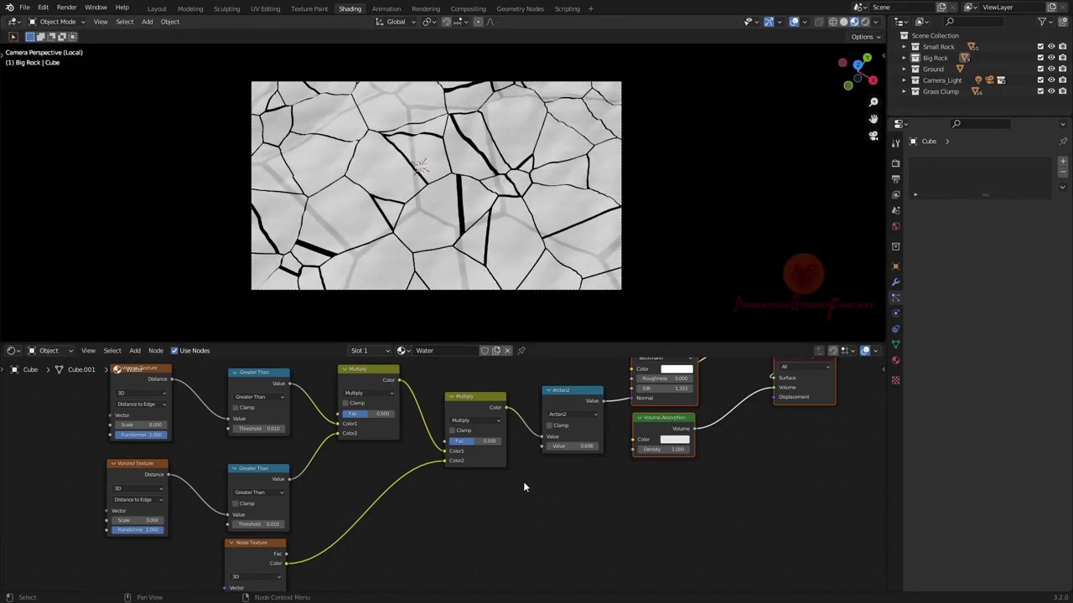
scroll(523, 486, down, 2)
Add a Transparent BSDF and a Mix Shader beside it
key(shift+a)
click(503, 557)
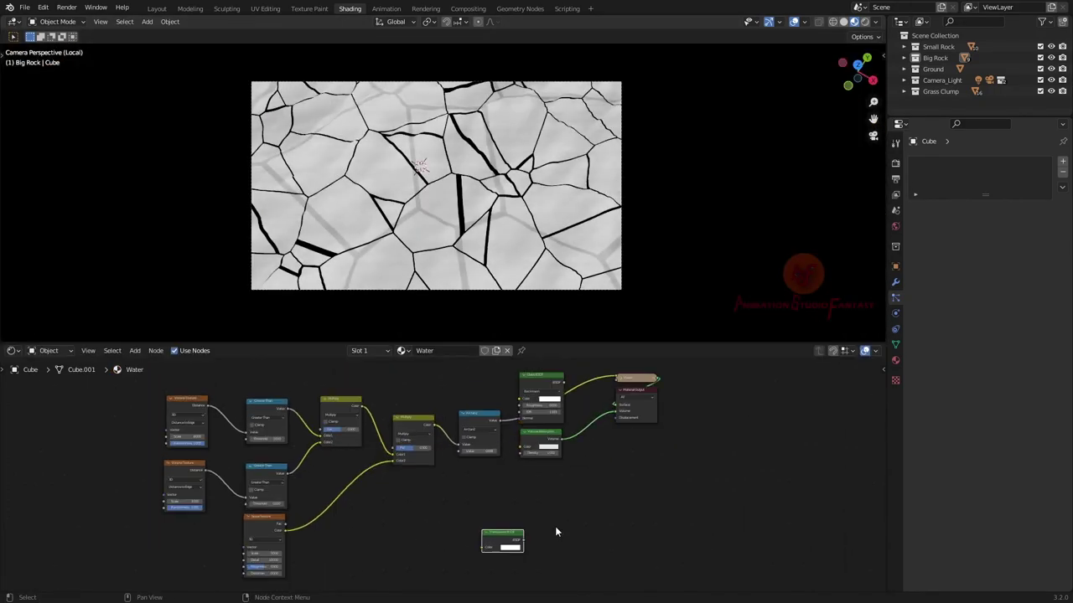
scroll(483, 503, up, 1)
scroll(671, 459, up, 2)
scroll(579, 489, down, 2)
key(shift+a)
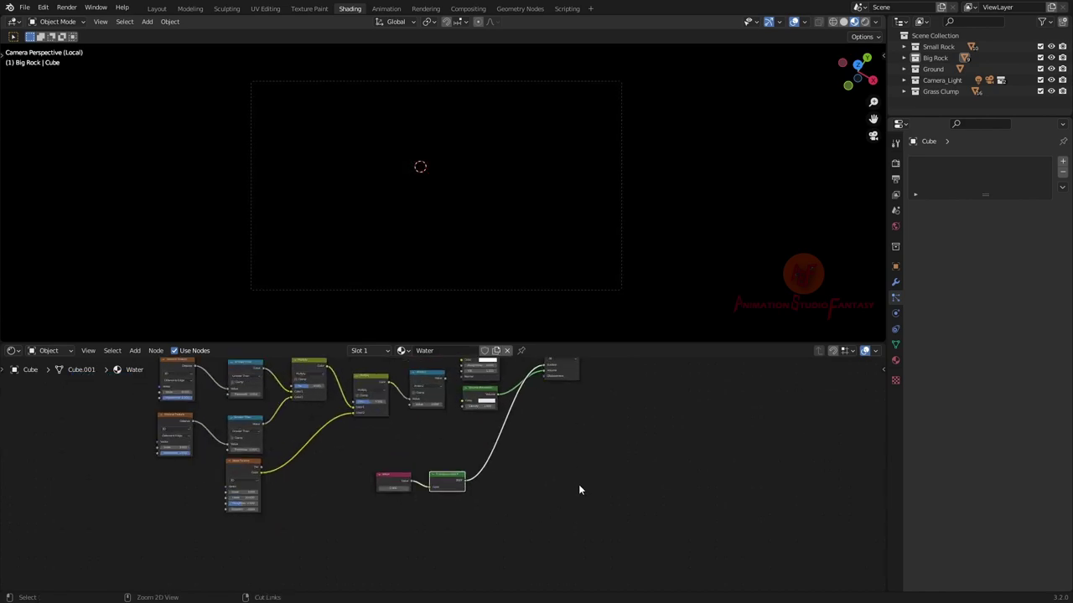
click(579, 494)
scroll(565, 491, up, 2)
click(553, 474)
scroll(490, 487, down, 2)
Add a second Transparent BSDF and connect the Mix Shader to the material output
key(shift+d)
click(478, 520)
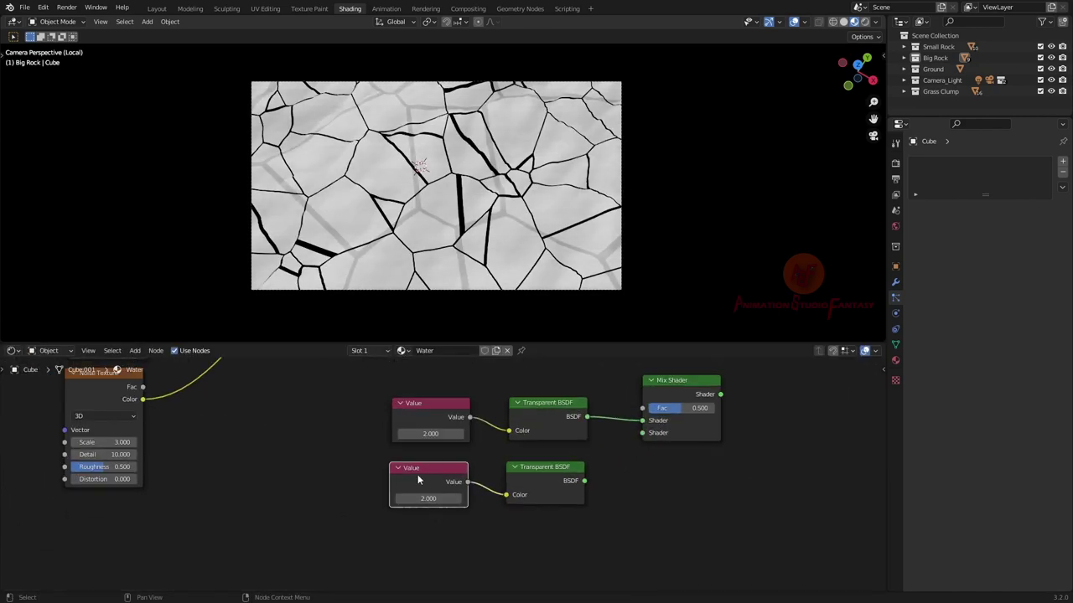
drag(503, 536, 536, 519)
ctrl+shift+click(556, 500)
scroll(581, 486, up, 2)
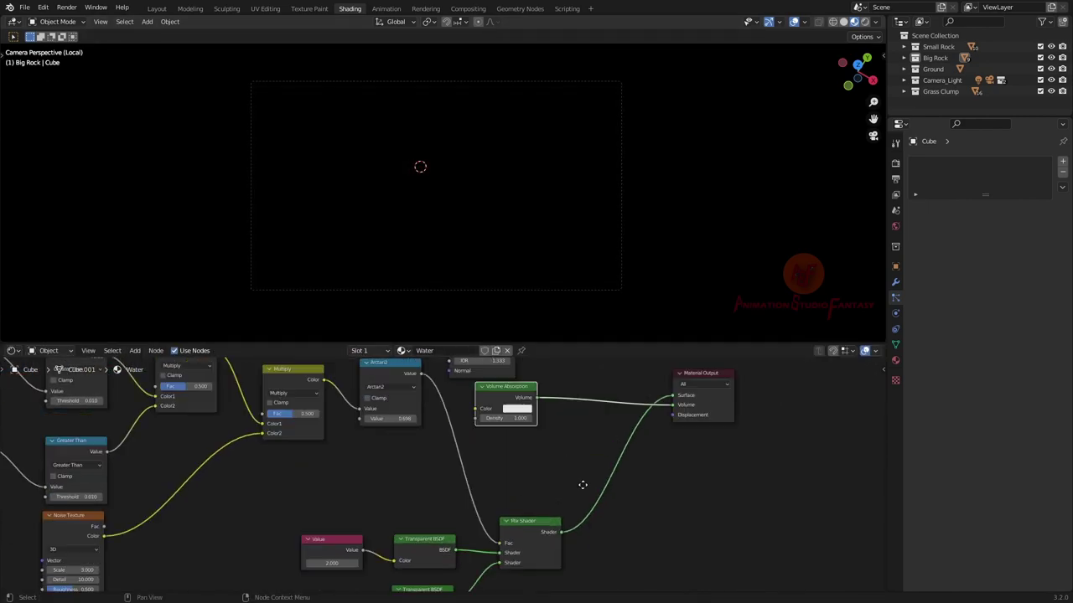
scroll(498, 426, down, 2)
scroll(498, 426, up, 1)
Duplicate the Value and Transparent BSDF pair below the originals and view through the camera
drag(343, 422, 519, 484)
scroll(444, 511, up, 1)
key(shift+d)
click(380, 531)
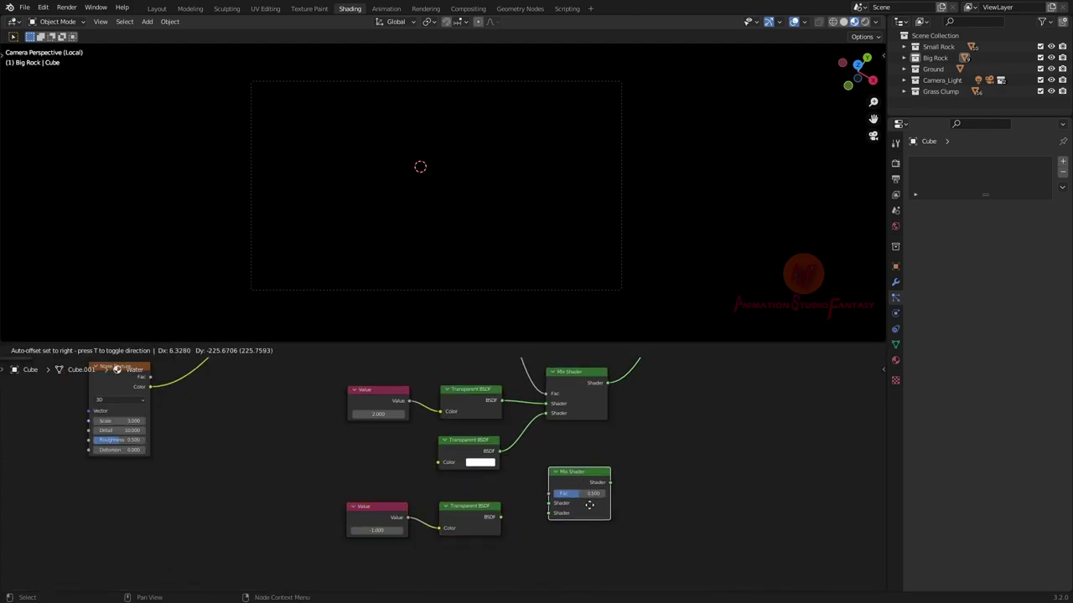
click(589, 504)
scroll(467, 539, down, 3)
scroll(491, 419, up, 3)
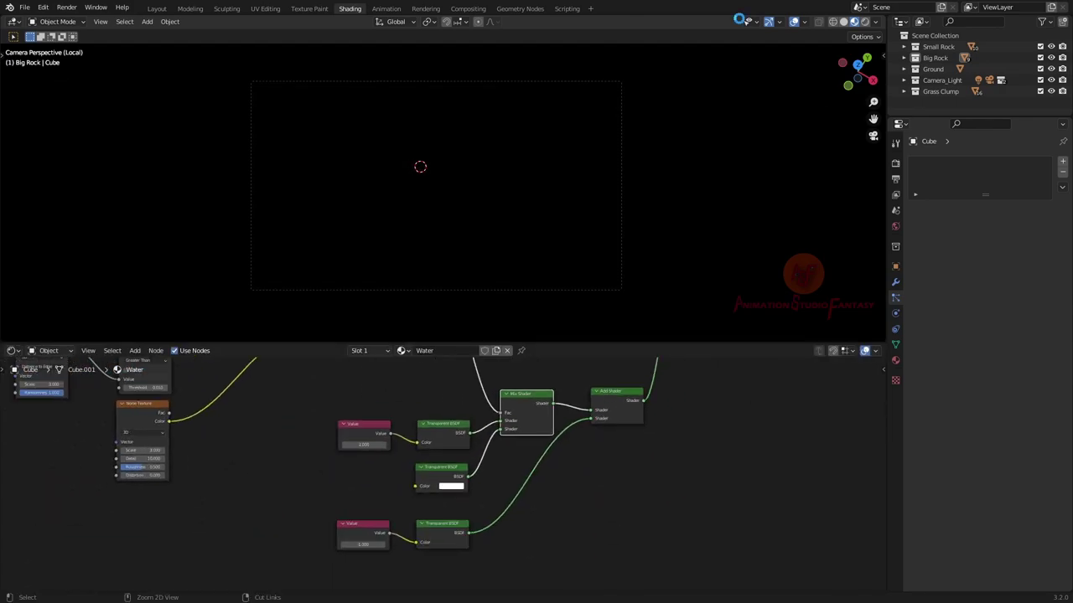
key(KP_0)
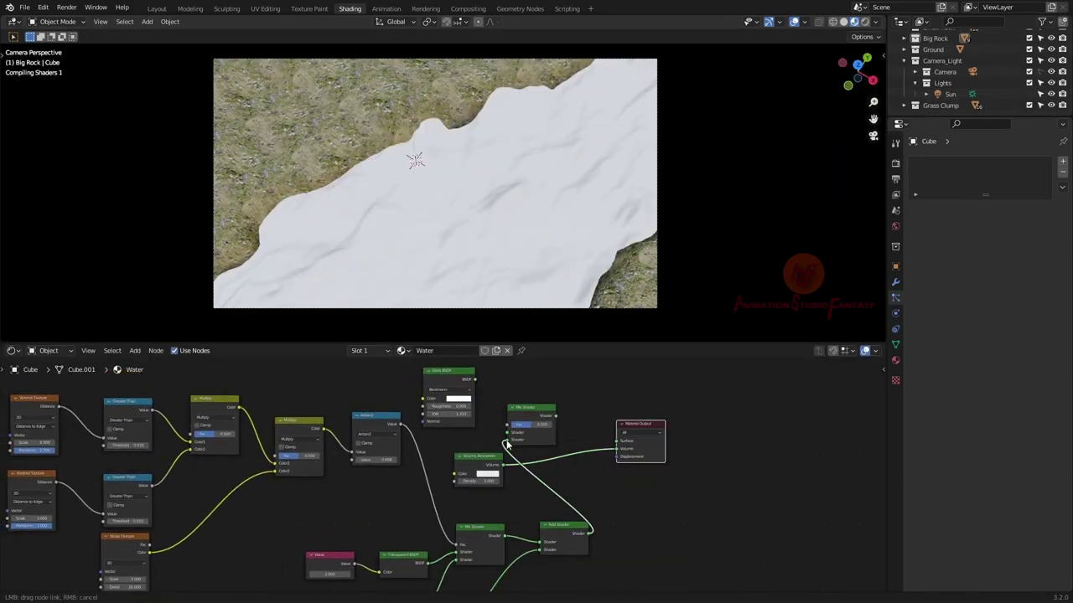
Link the shader mix into the Mix Shader and place a Light Path node above the glass
drag(507, 444, 507, 442)
shift+scroll(462, 476, up, 5)
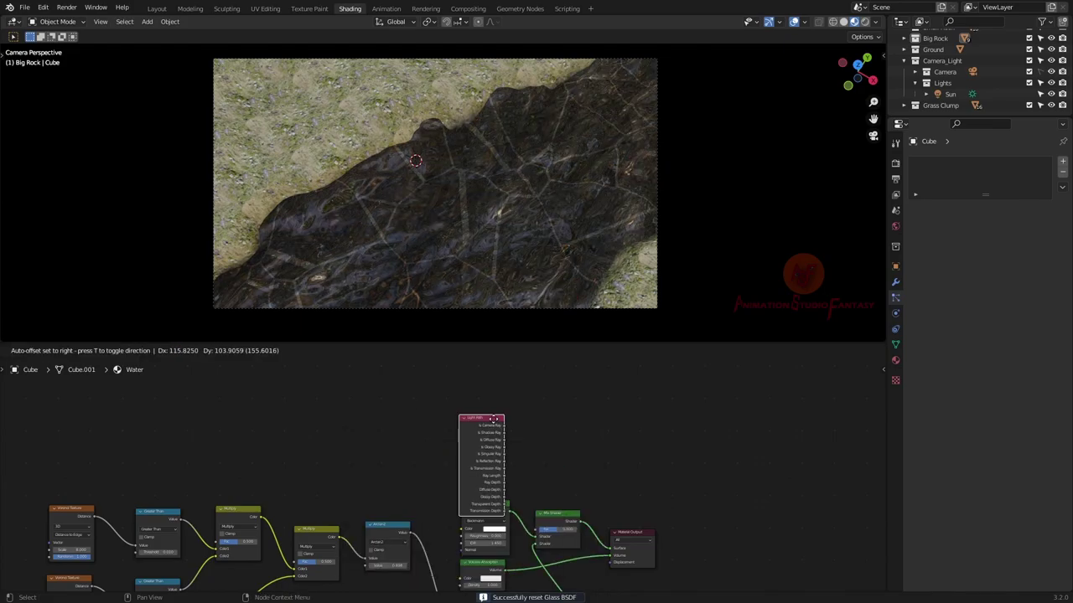
click(493, 419)
scroll(441, 247, up, 2)
scroll(397, 247, up, 2)
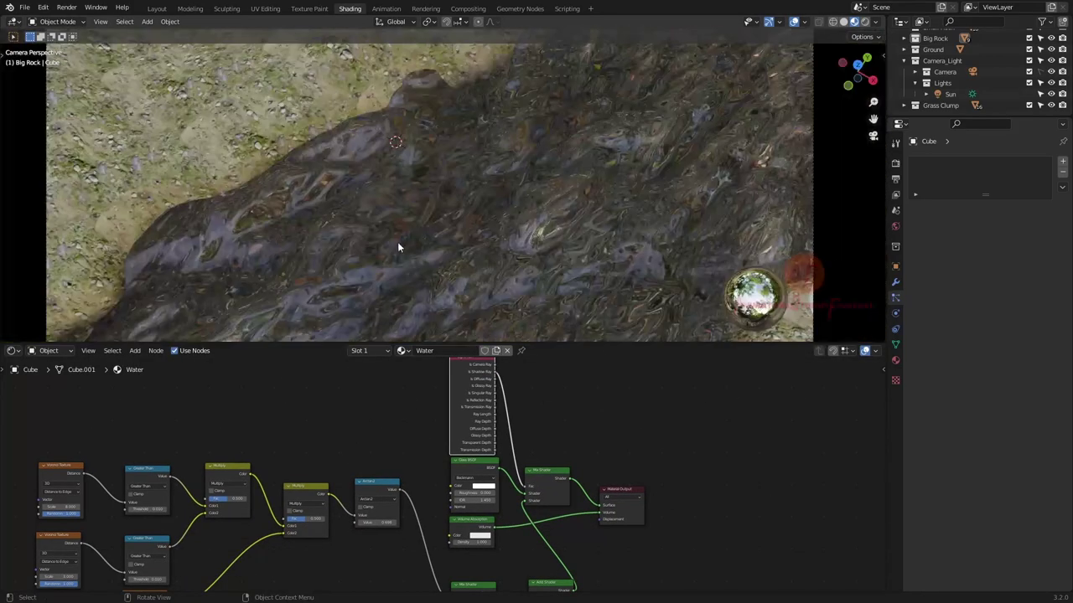
scroll(398, 247, down, 3)
scroll(245, 424, down, 4)
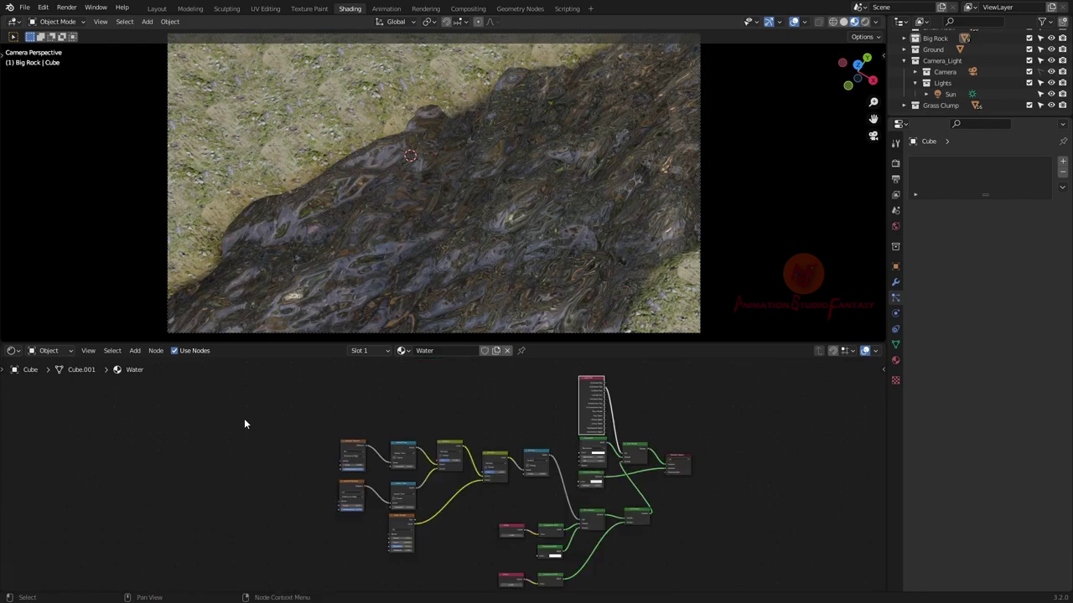
scroll(245, 424, up, 4)
scroll(285, 453, down, 1)
Add Texture Coordinate and Mapping nodes and position the coordinate node
key(shift+a)
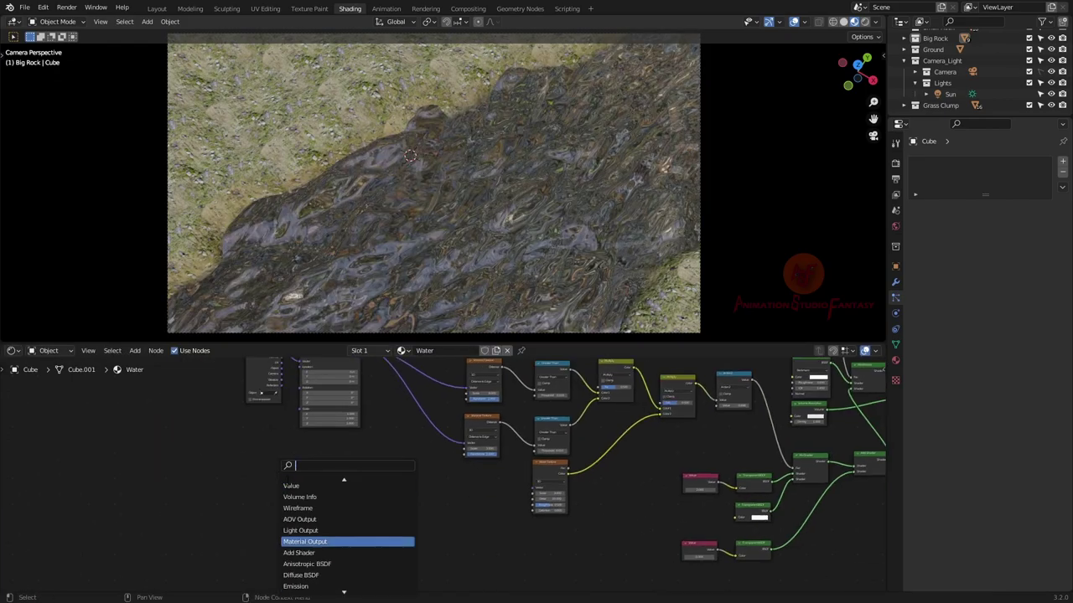
key(Return)
key(shift+a)
click(388, 499)
drag(184, 482, 338, 438)
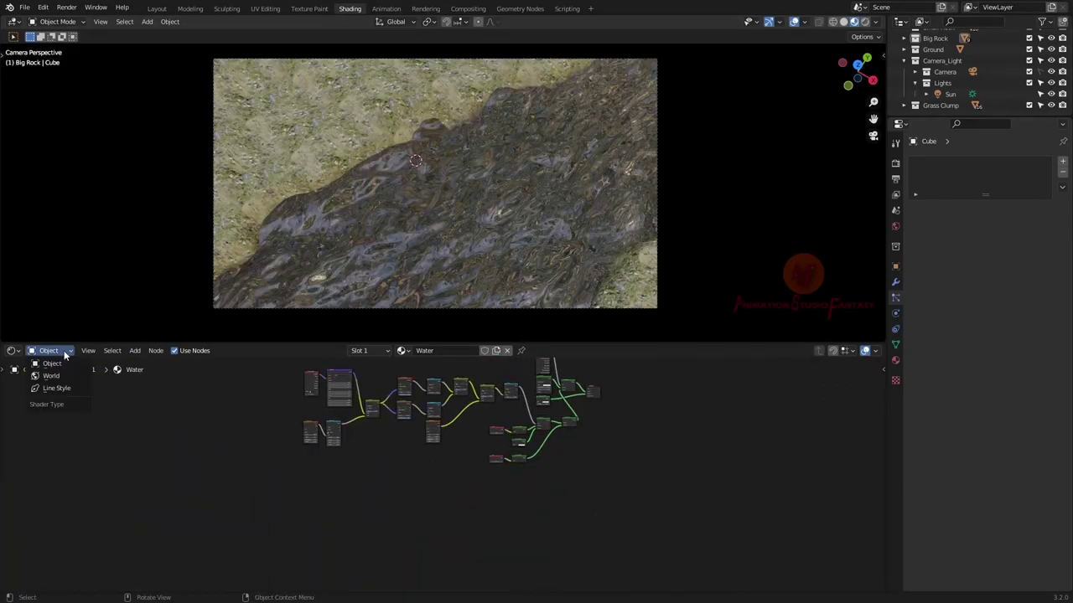
Preview in Rendered shading and set the world Mapping Z rotation to 293°, viewed through the camera
click(877, 22)
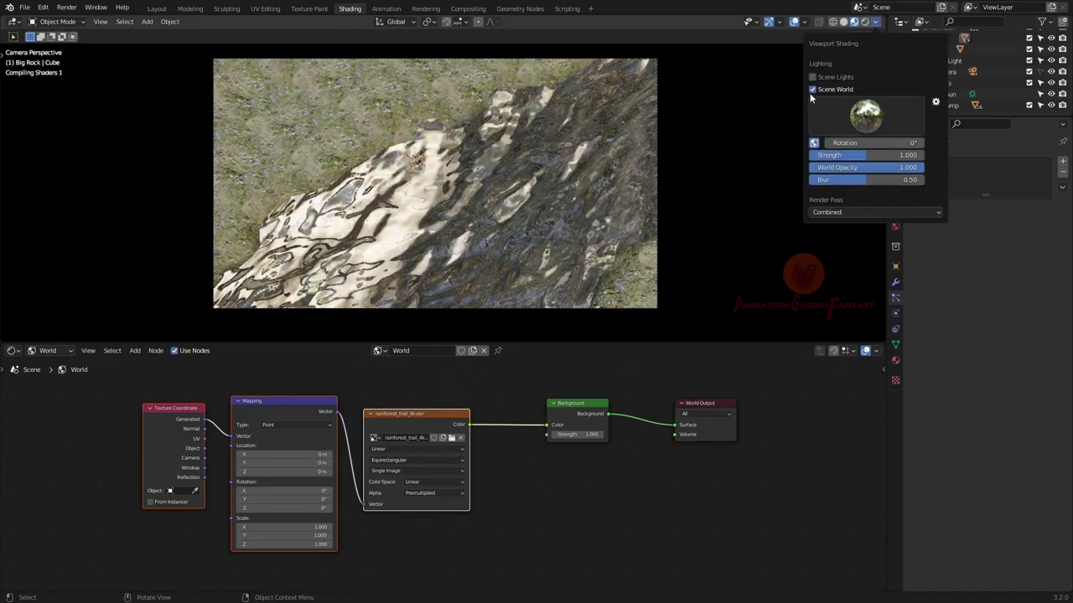
click(865, 22)
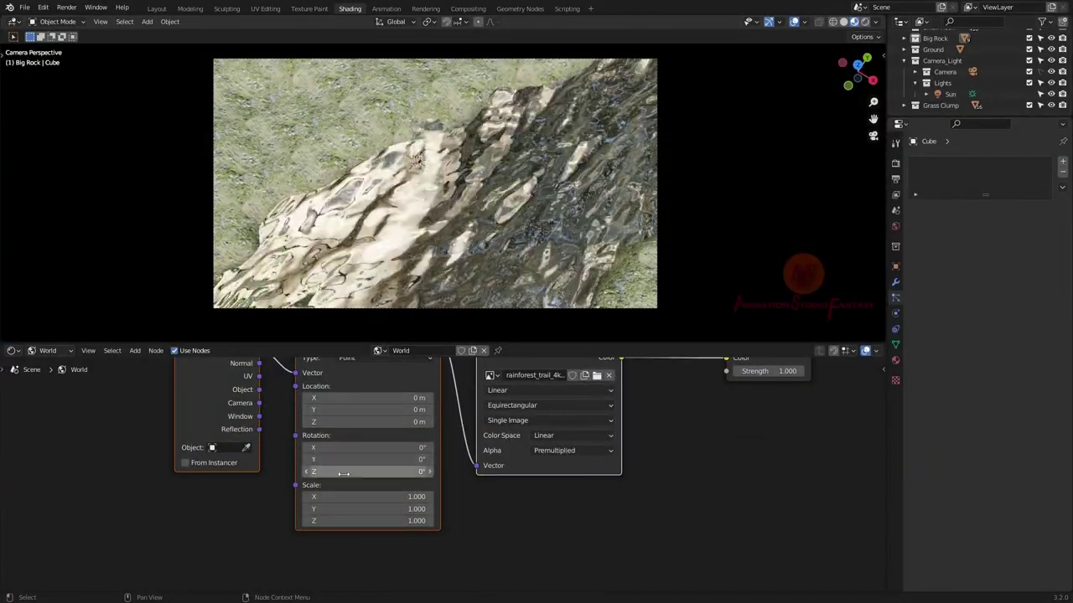
drag(369, 471, 419, 471)
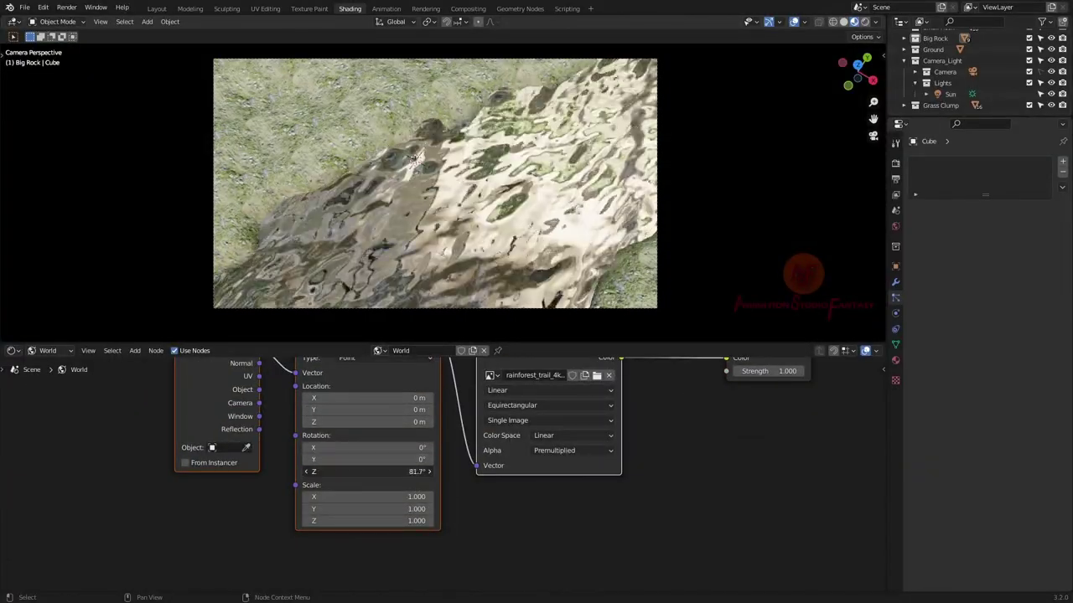
scroll(629, 228, down, 2)
mouse_move(628, 223)
middle_down()
mouse_move(397, 211)
mouse_move(580, 219)
middle_up()
key(KP_0)
drag(369, 471, 419, 471)
middle_drag(637, 244, 298, 178)
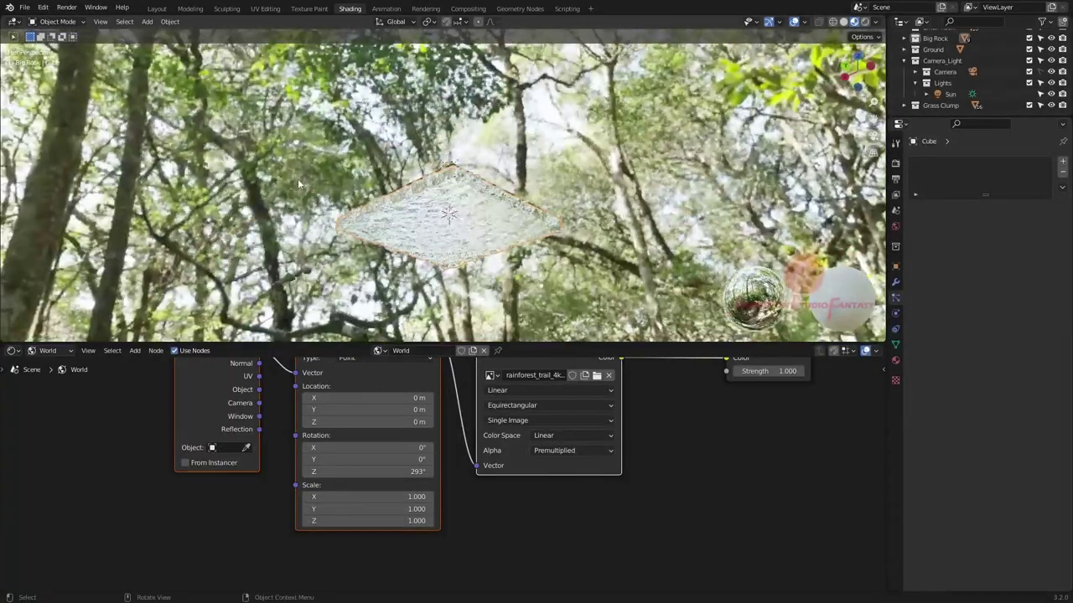
key(KP_0)
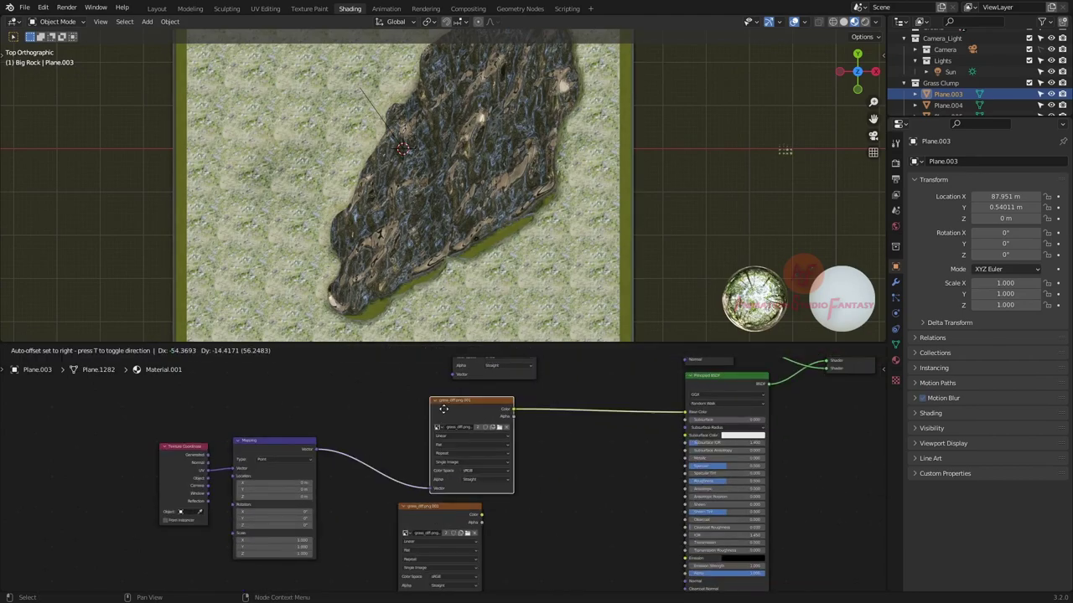
Add a Mix node between the two grass textures and move the second texture aside
key(Return)
click(649, 449)
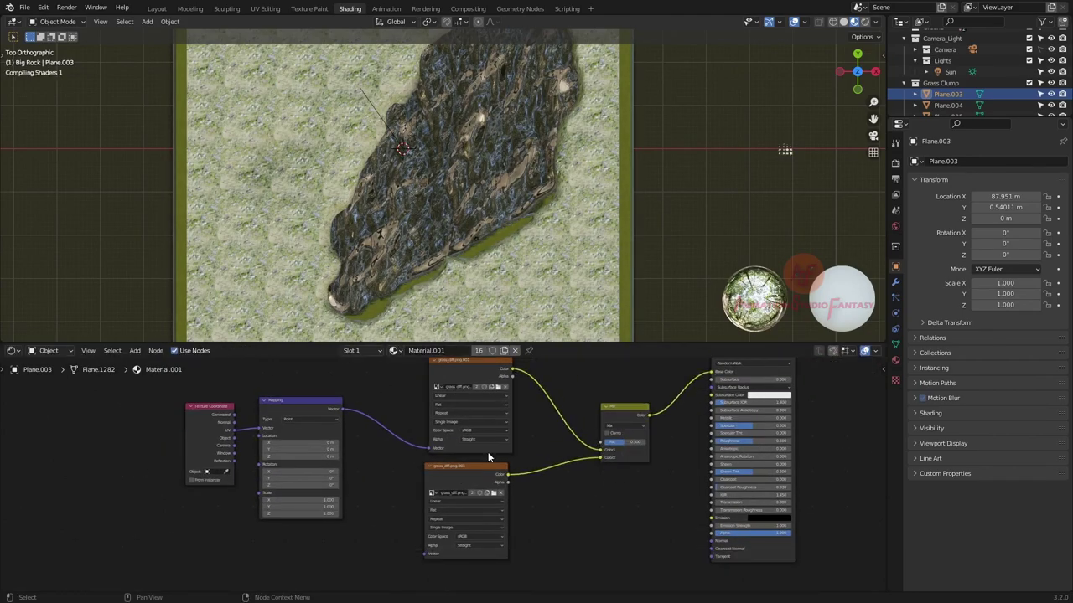
scroll(405, 481, up, 3)
scroll(406, 486, down, 2)
drag(457, 441, 333, 473)
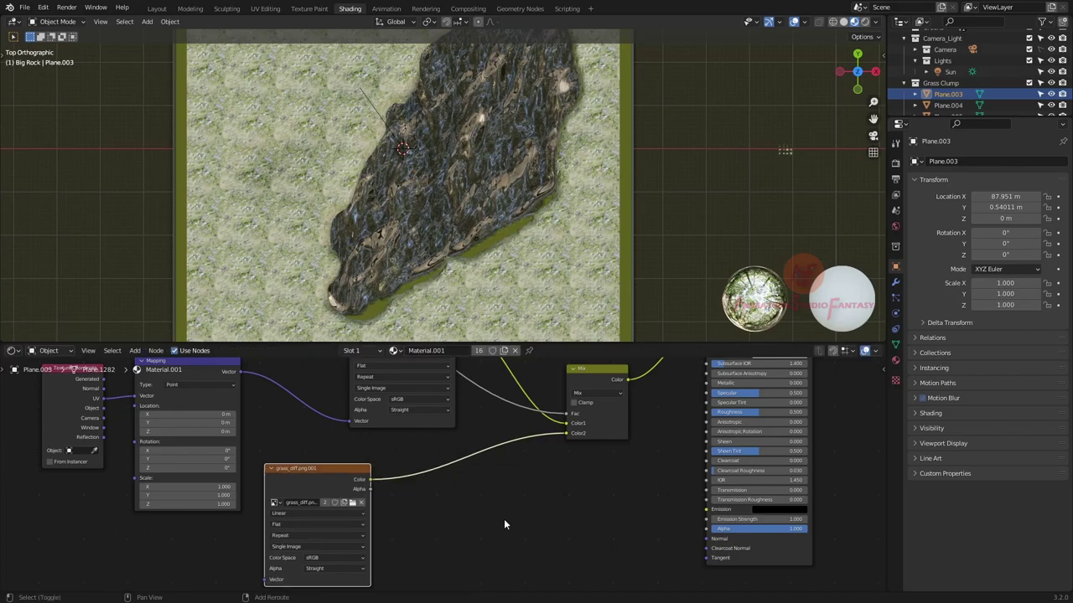
text(hu)
Add a Hue Saturation Value node on the second grass_diff texture and wire it in
key(Return)
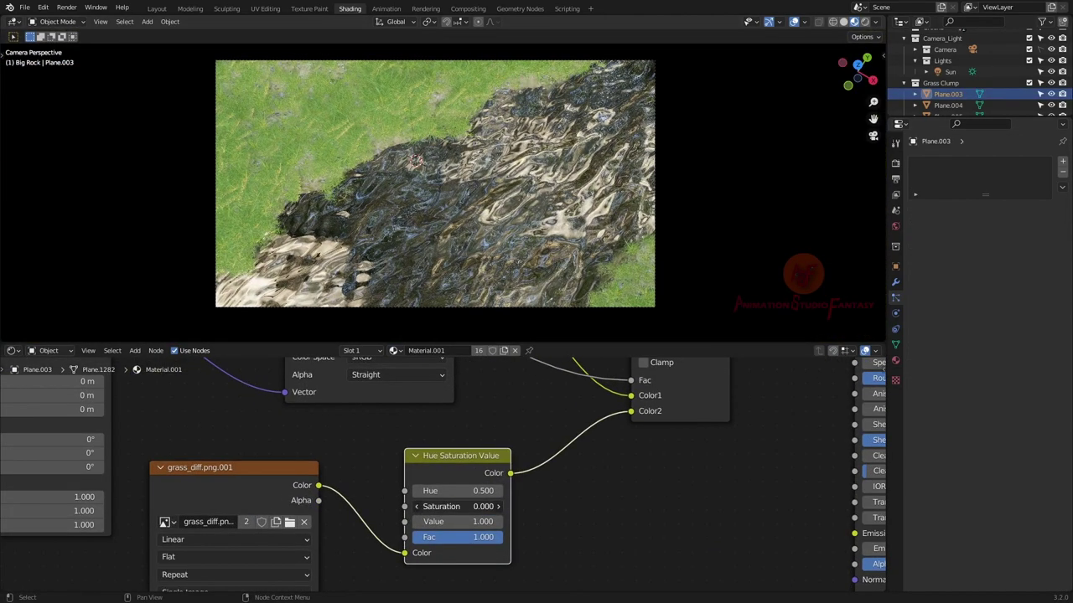
drag(630, 411, 514, 478)
click(719, 411)
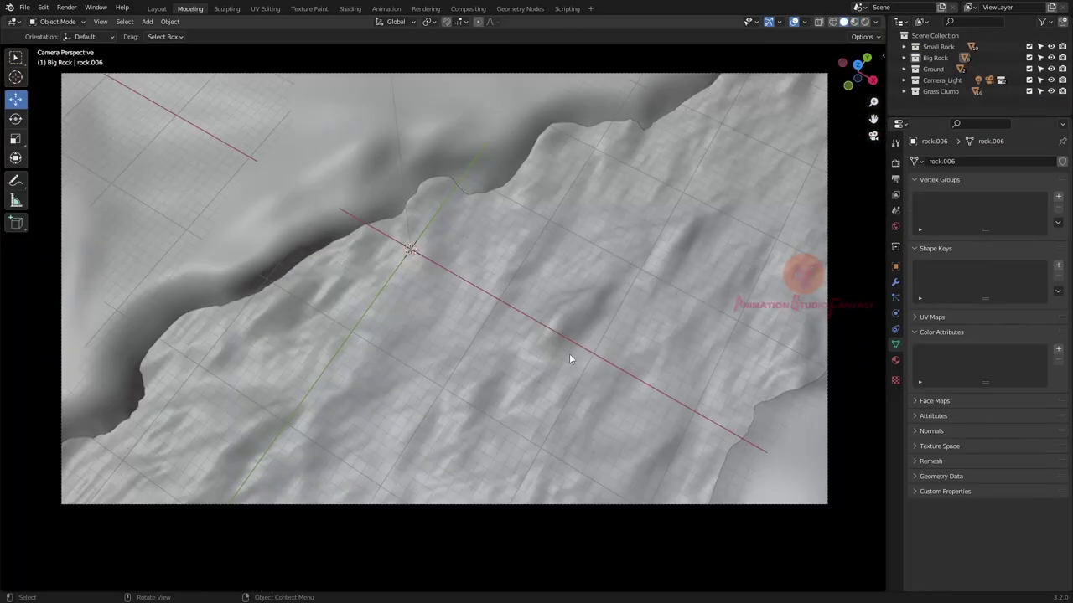
Open the Render Properties to check the Filmic High Contrast colour management
click(895, 194)
click(895, 163)
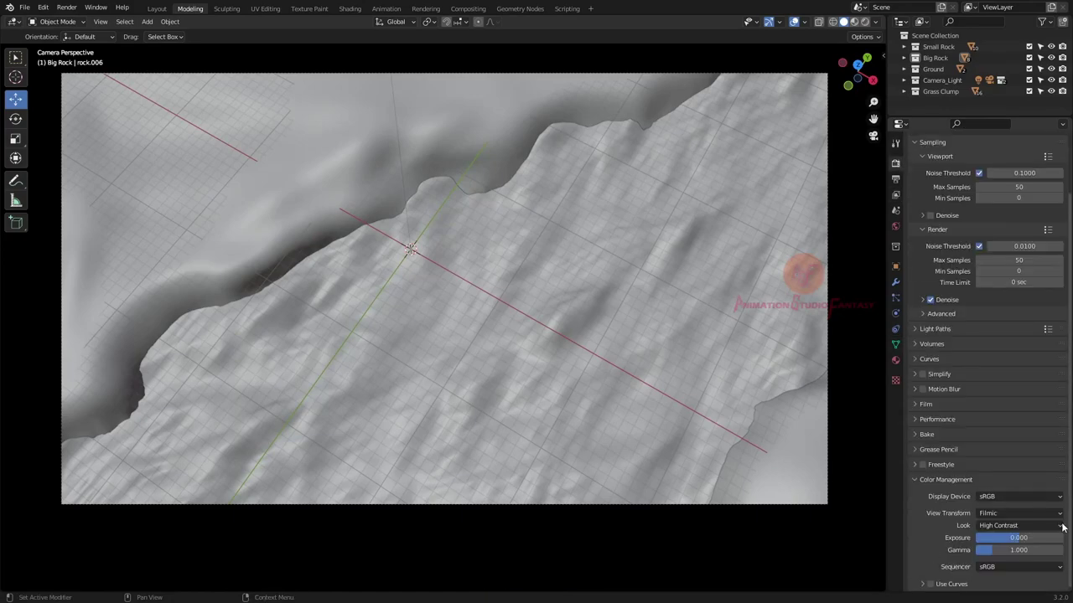
scroll(1047, 470, up, 1)
scroll(1027, 377, up, 2)
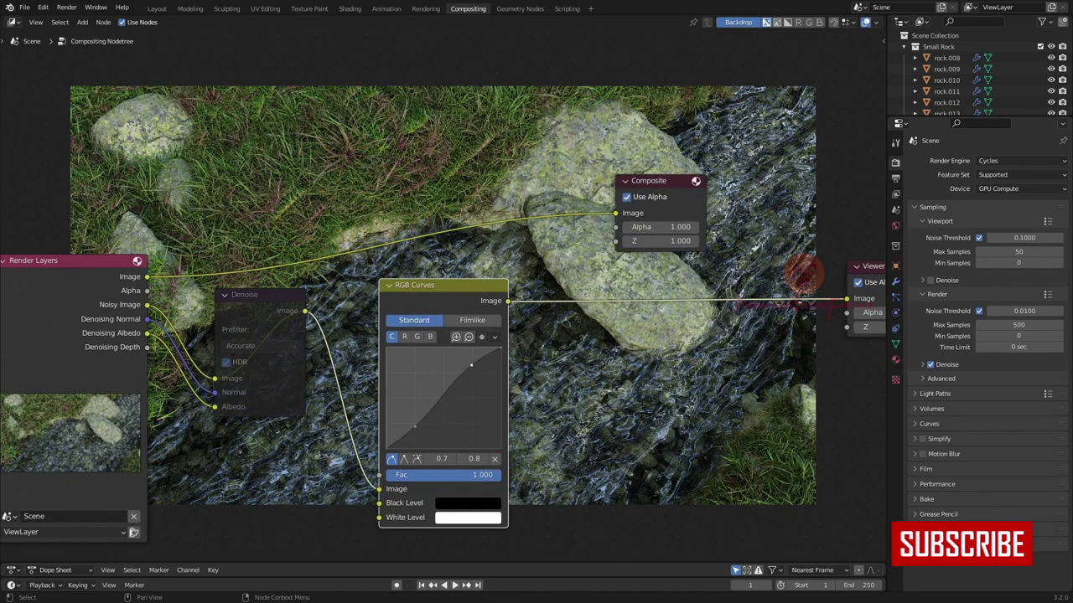
Drag the RGB Curves into an S-shape for contrast and add a Color Balance node after it
drag(444, 368, 456, 348)
key(shift+a)
click(525, 360)
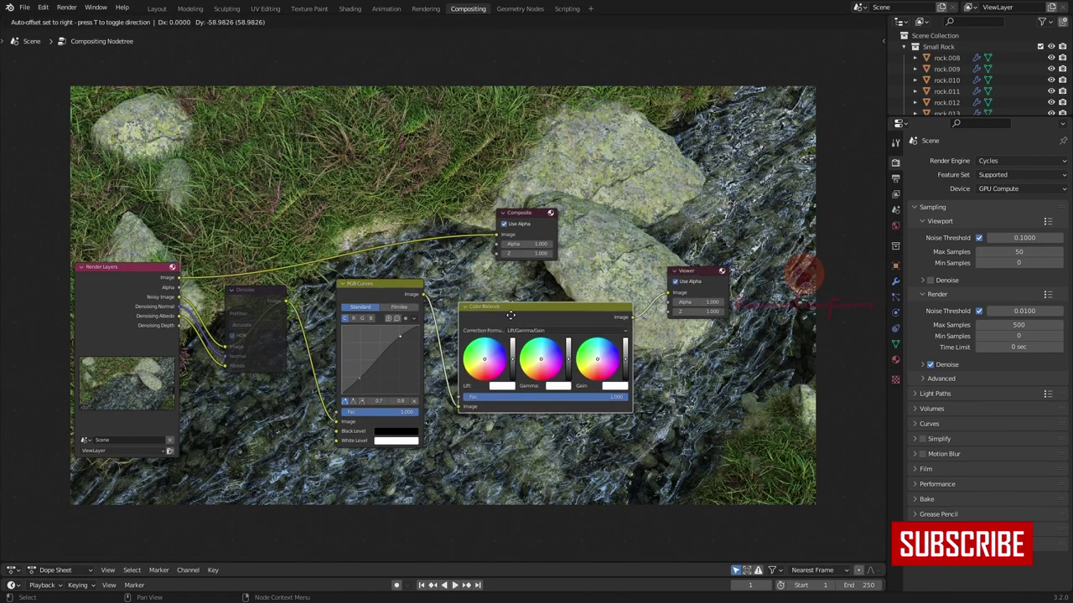
scroll(524, 377, up, 2)
scroll(511, 368, down, 2)
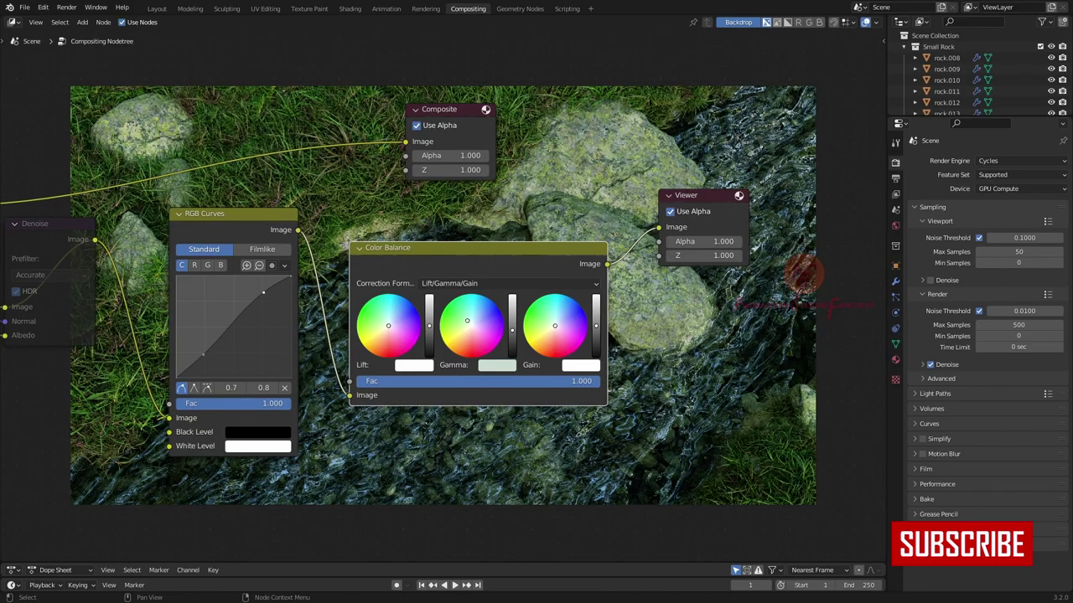
scroll(504, 358, down, 6)
scroll(504, 359, up, 8)
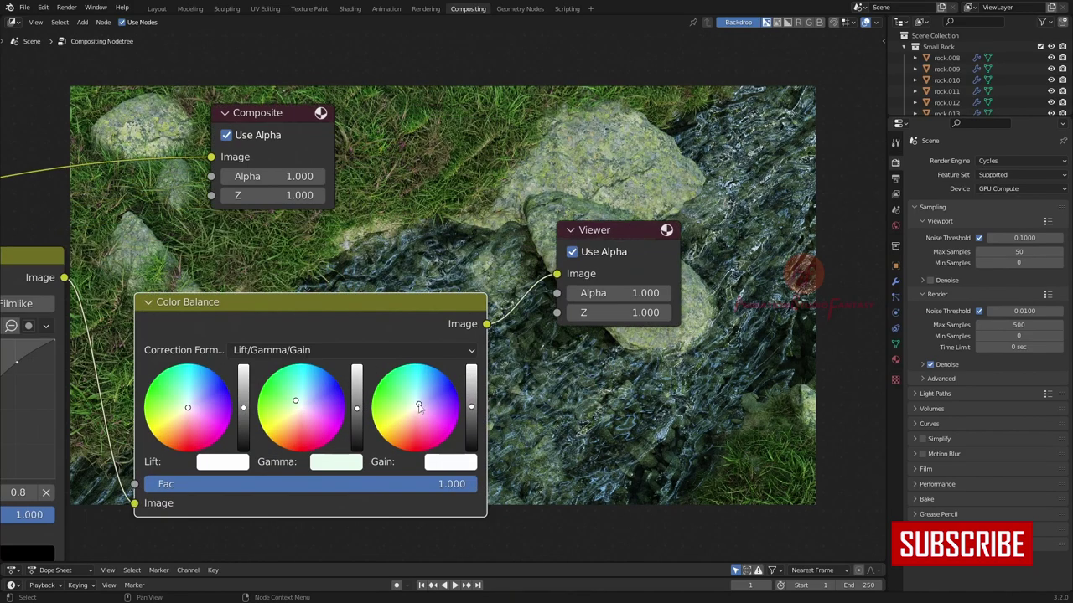
scroll(503, 369, down, 4)
scroll(503, 368, up, 2)
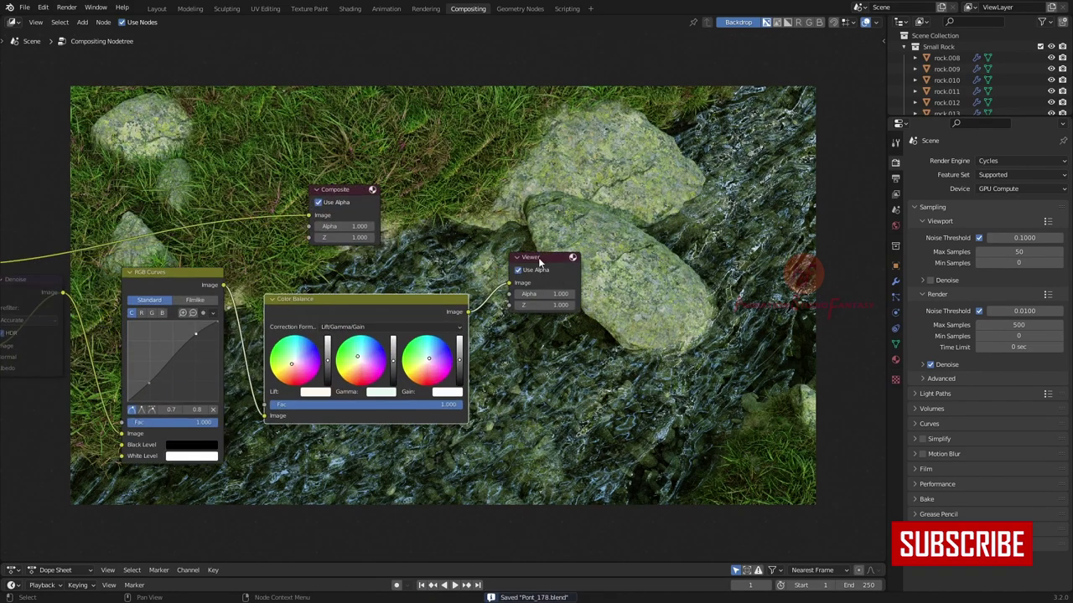
scroll(503, 369, down, 2)
scroll(503, 369, up, 1)
Try a Hue Correct node in the chain, then save and delete it again
key(shift+a)
text(hue)
key(Return)
click(553, 308)
scroll(553, 306, up, 2)
scroll(419, 420, up, 2)
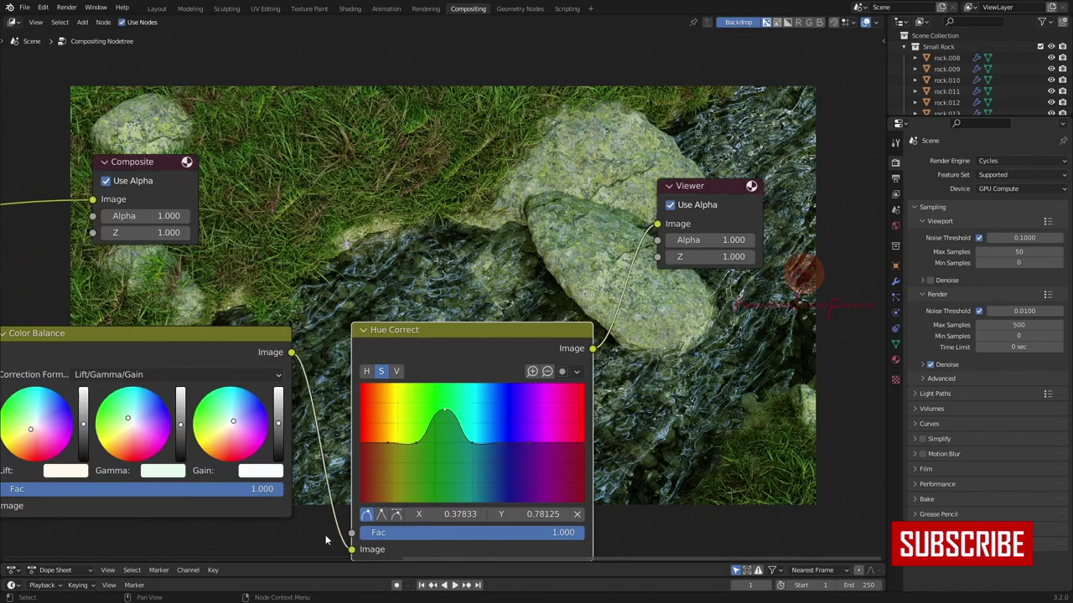
scroll(410, 425, up, 2)
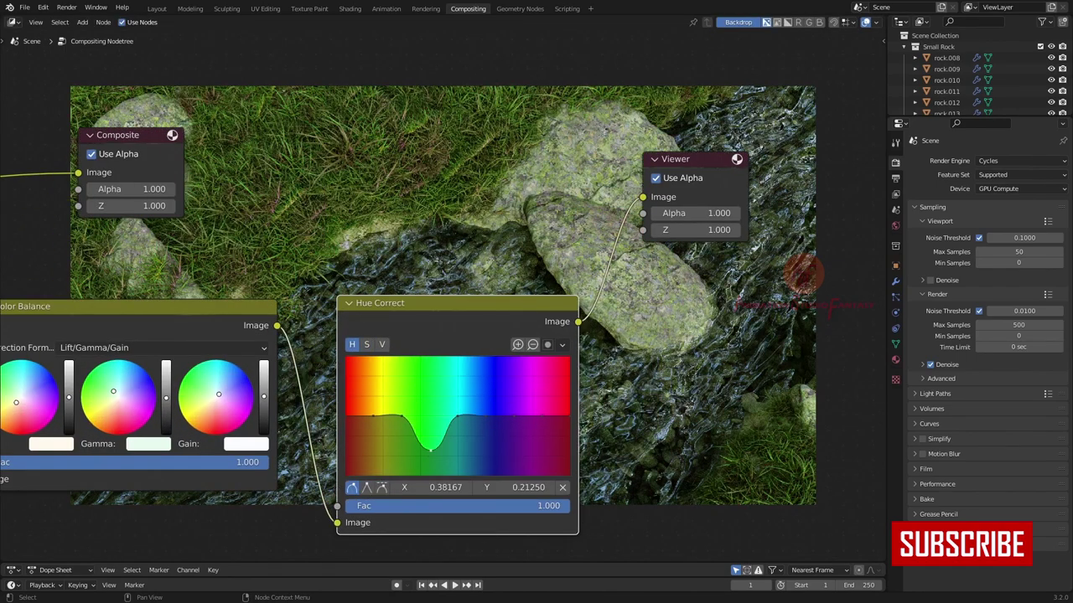
scroll(444, 300, down, 2)
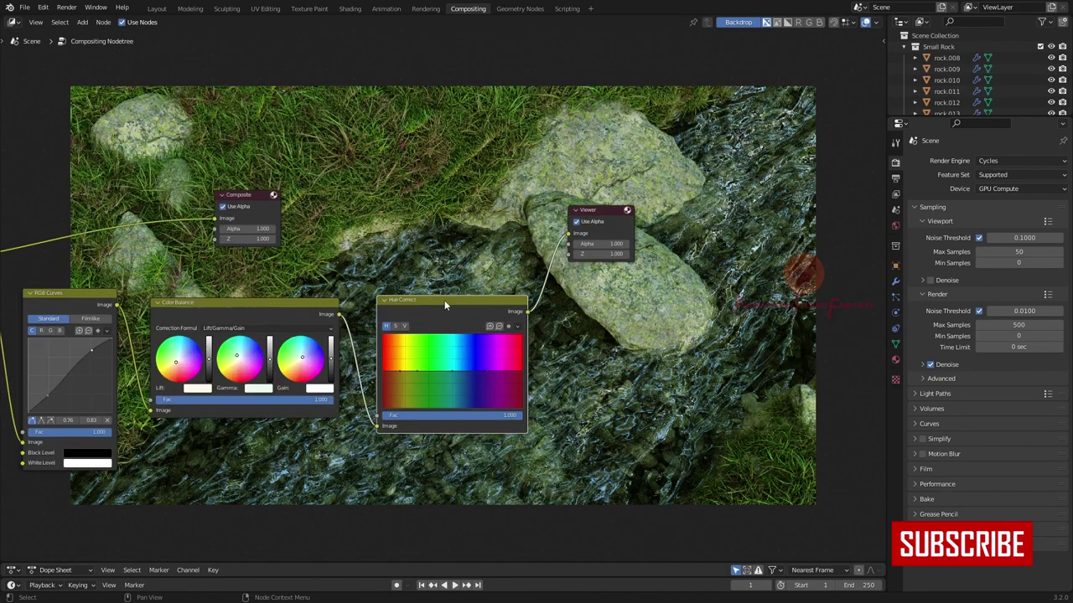
key(ctrl+s)
key(Delete)
scroll(503, 336, down, 2)
key(shift+a)
Insert a Bright/Contrast node on the link to the Viewer and raise its contrast
text(com)
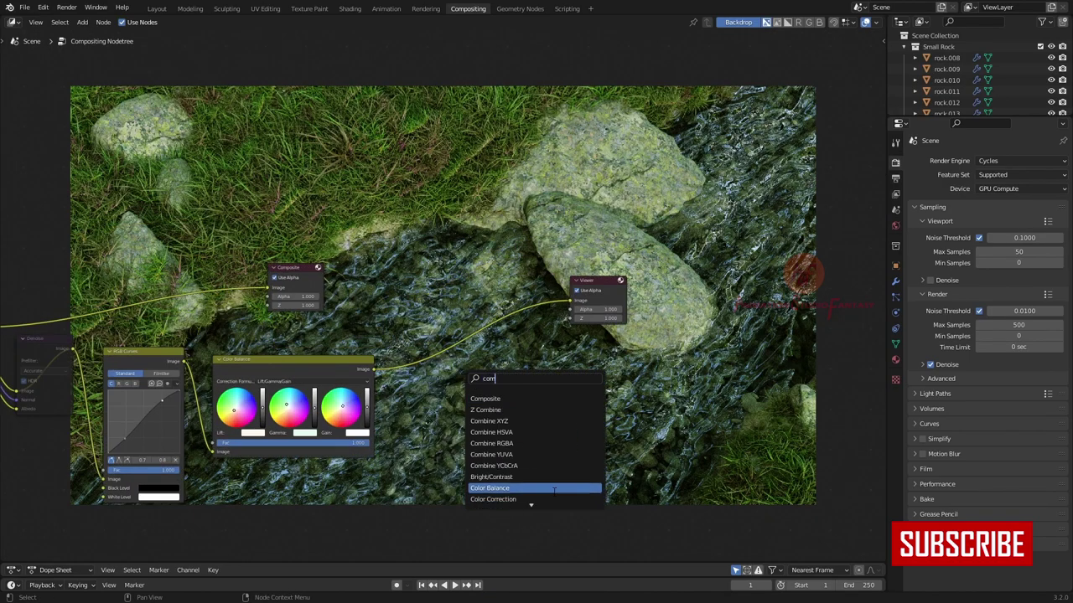
click(491, 477)
click(436, 369)
scroll(393, 337, up, 2)
drag(436, 426, 453, 428)
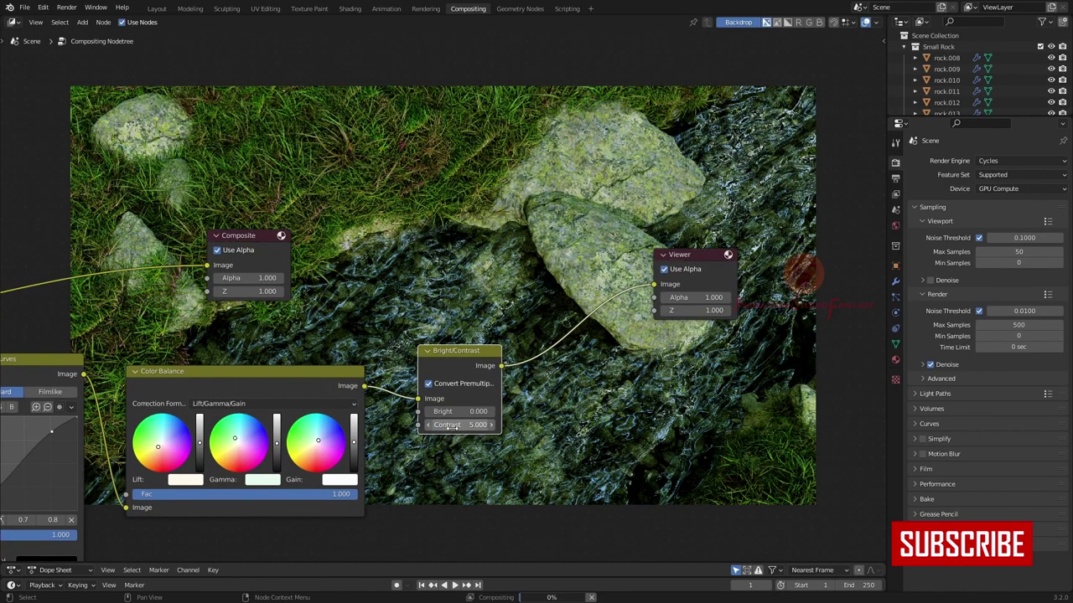
scroll(542, 351, down, 2)
scroll(542, 351, up, 2)
Add an Exposure node after Bright/Contrast, set its exposure, and mute-toggle it to compare
key(shift+a)
click(574, 351)
scroll(573, 351, up, 1)
double_click(574, 388)
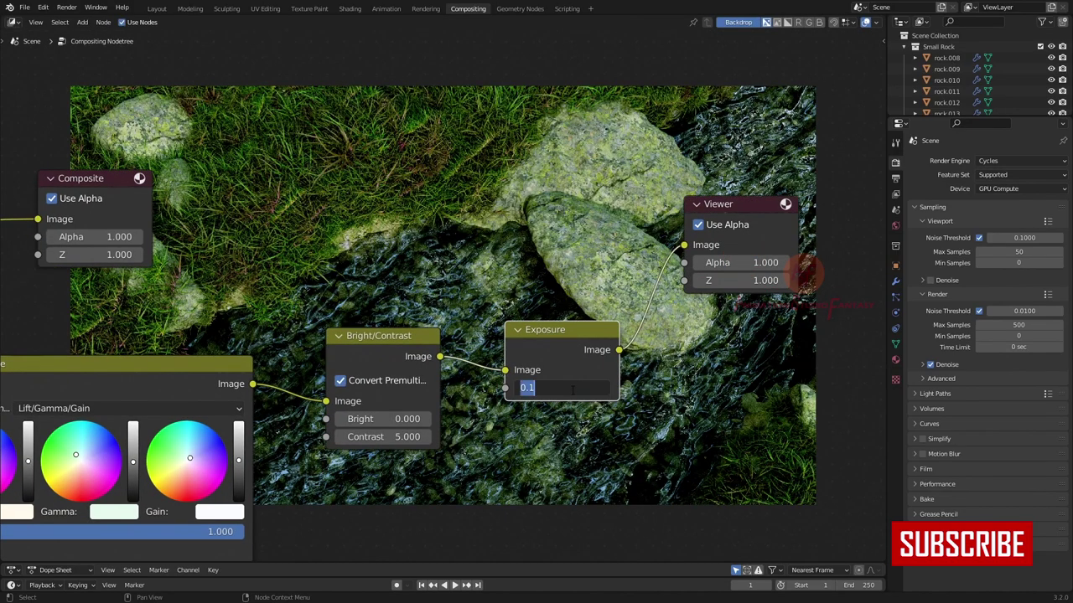
text(0.5)
key(Return)
scroll(573, 388, down, 2)
scroll(553, 377, up, 2)
scroll(545, 369, down, 2)
key(m)
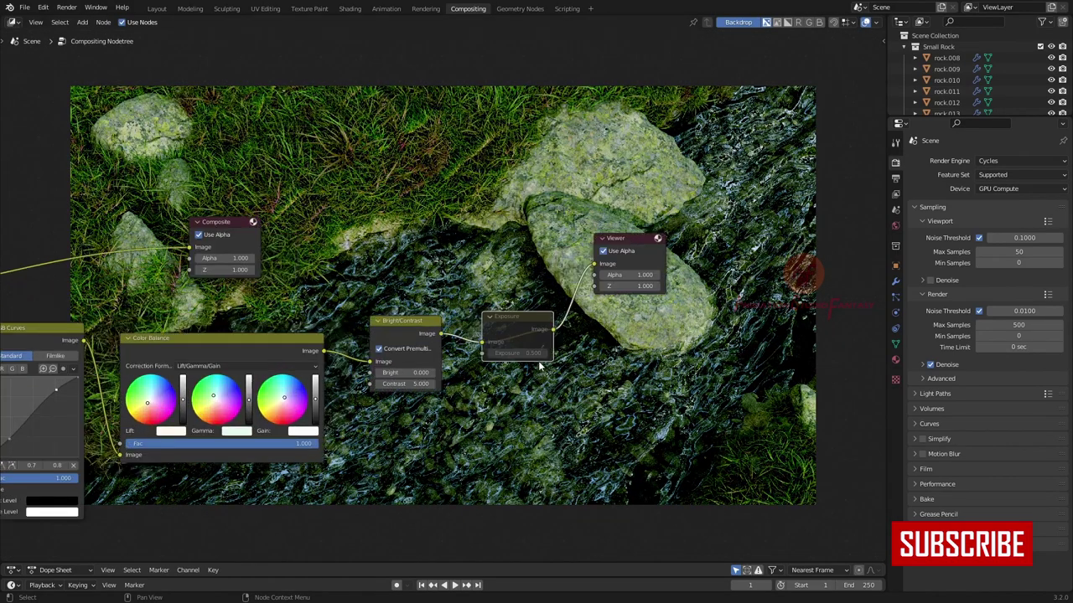
key(m)
scroll(440, 293, up, 2)
Set the Bright/Contrast brightness to 1.0 and save the file
double_click(390, 400)
text(.0)
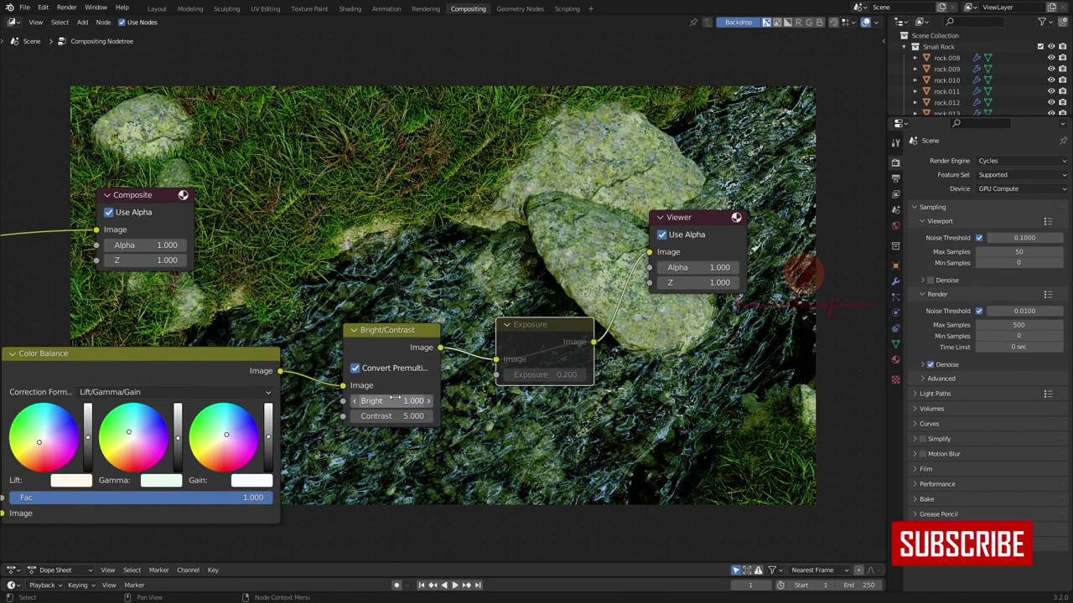
scroll(394, 400, down, 3)
scroll(545, 445, down, 1)
scroll(545, 445, up, 2)
scroll(367, 295, up, 1)
key(ctrl+s)
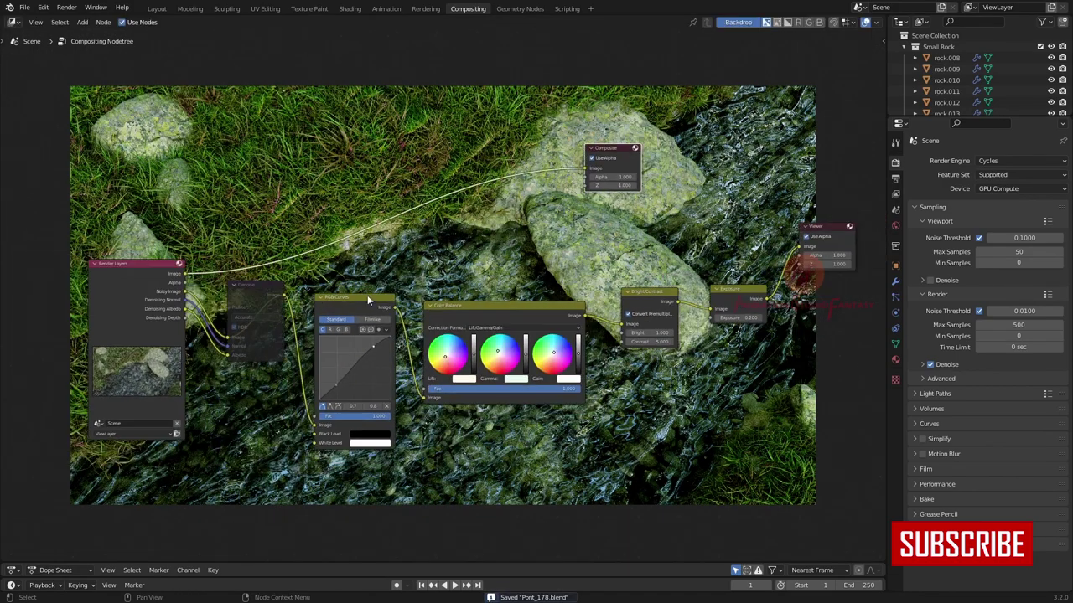
Switch the RGB Curves to the blue channel and reshape the blue curve
scroll(368, 295, up, 1)
scroll(353, 269, up, 1)
scroll(458, 272, up, 1)
scroll(396, 344, up, 1)
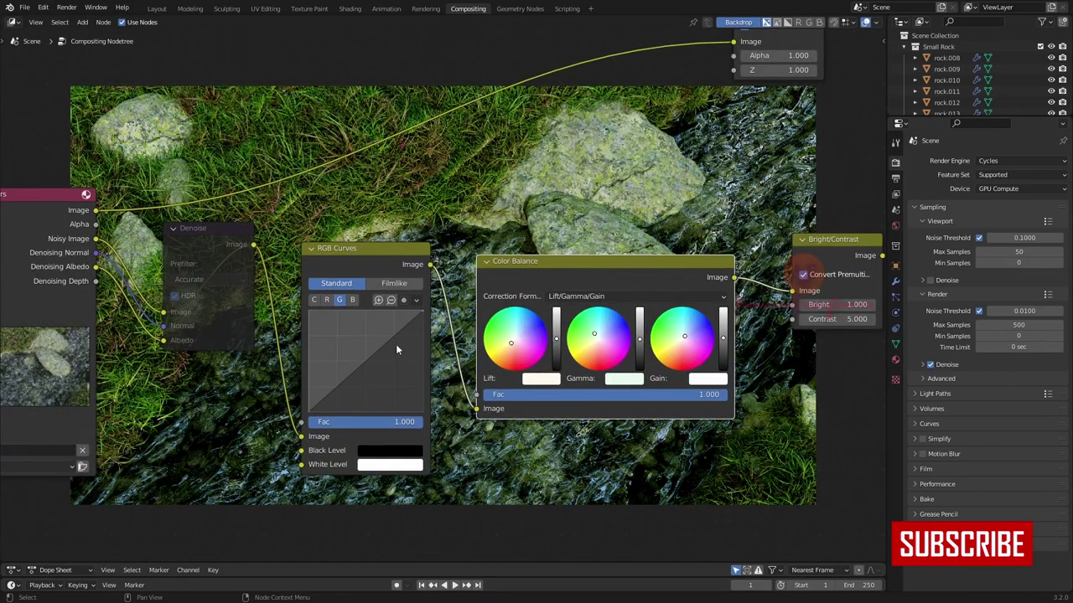
click(352, 299)
scroll(398, 349, down, 2)
scroll(383, 361, up, 2)
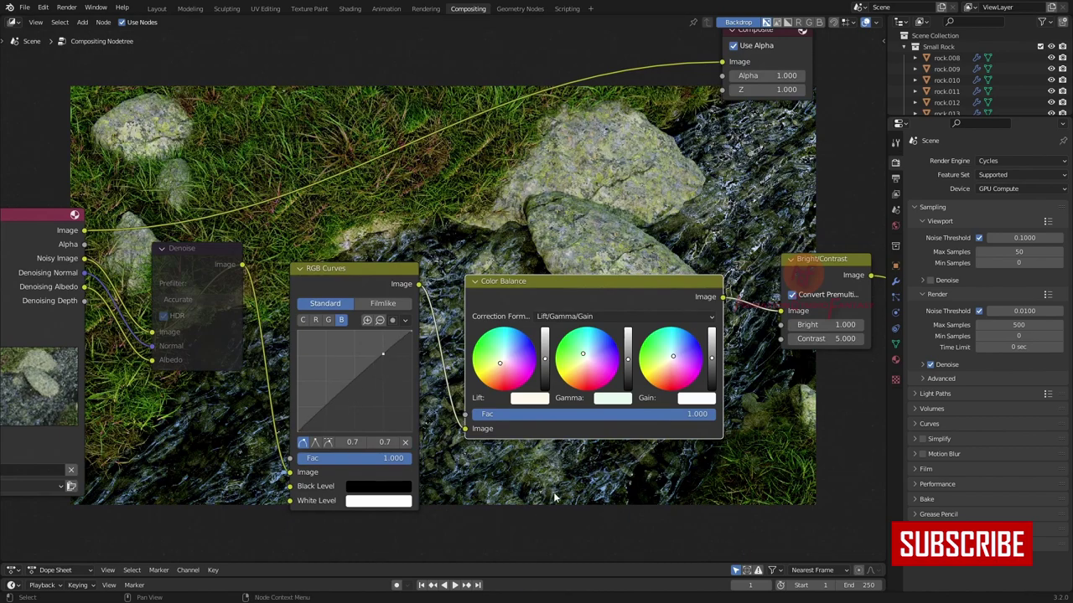
scroll(553, 498, up, 1)
click(430, 450)
drag(563, 341, 553, 313)
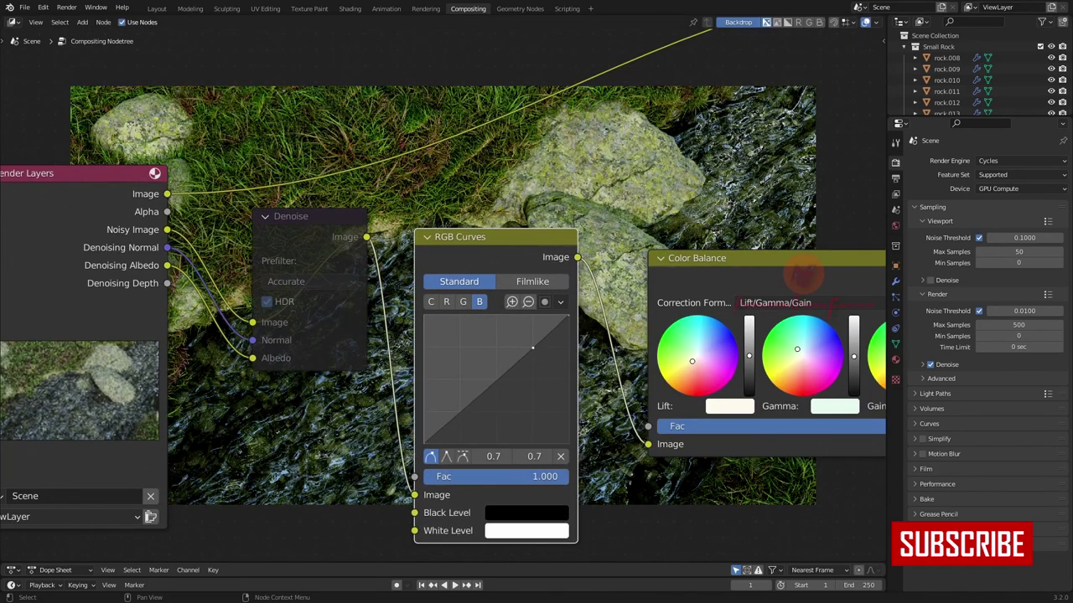
Raise the Color Balance gain slightly and save as Pont_178.blend
scroll(433, 373, down, 6)
scroll(425, 403, up, 5)
scroll(352, 436, up, 2)
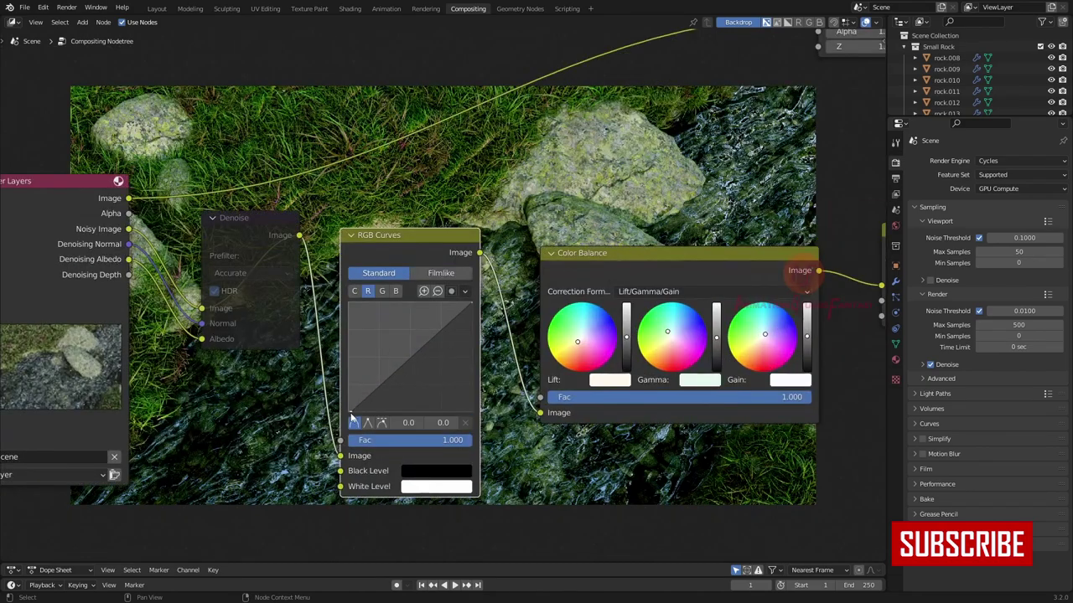
scroll(257, 474, down, 6)
scroll(270, 387, up, 6)
drag(468, 363, 469, 358)
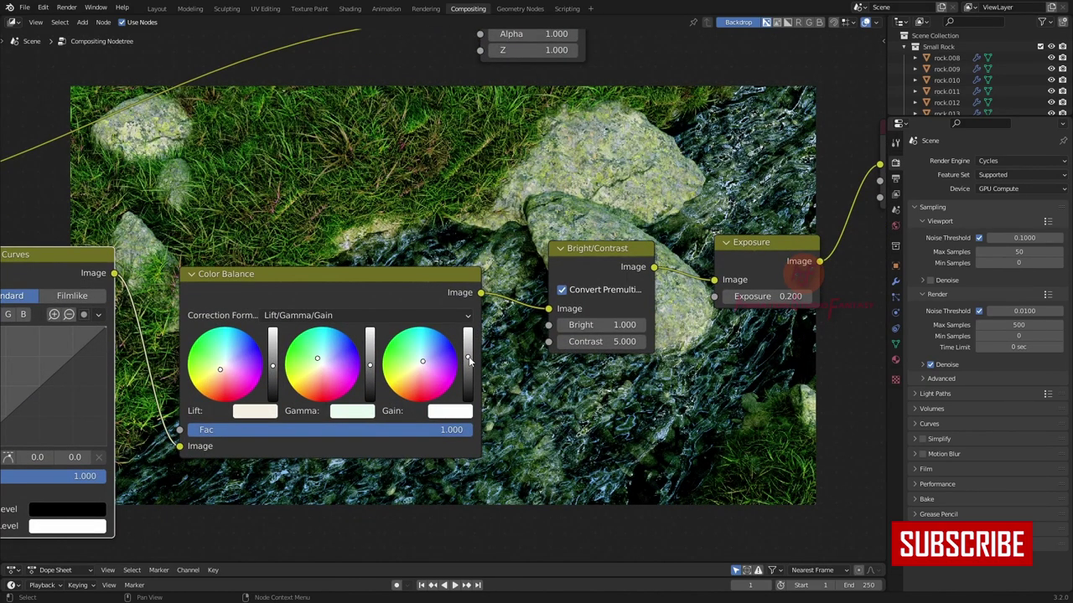
scroll(272, 368, down, 6)
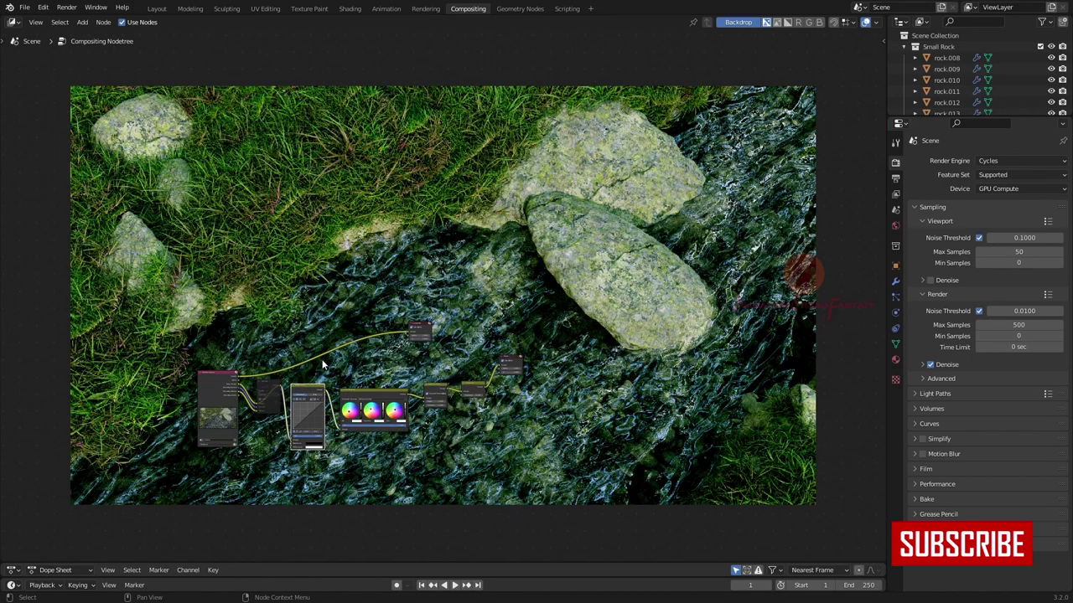
scroll(326, 393, up, 5)
key(ctrl+s)
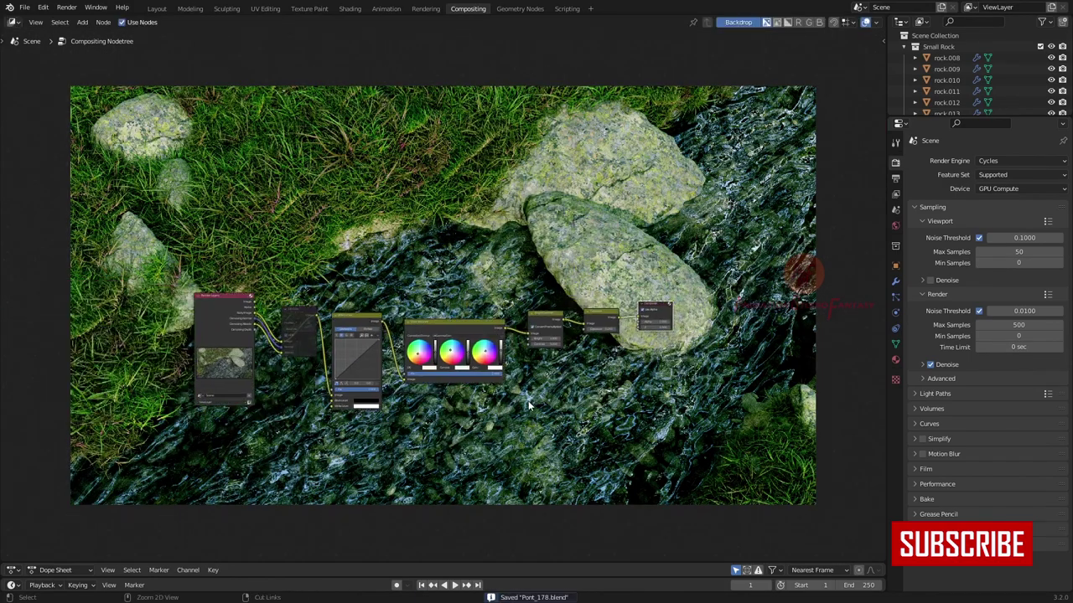